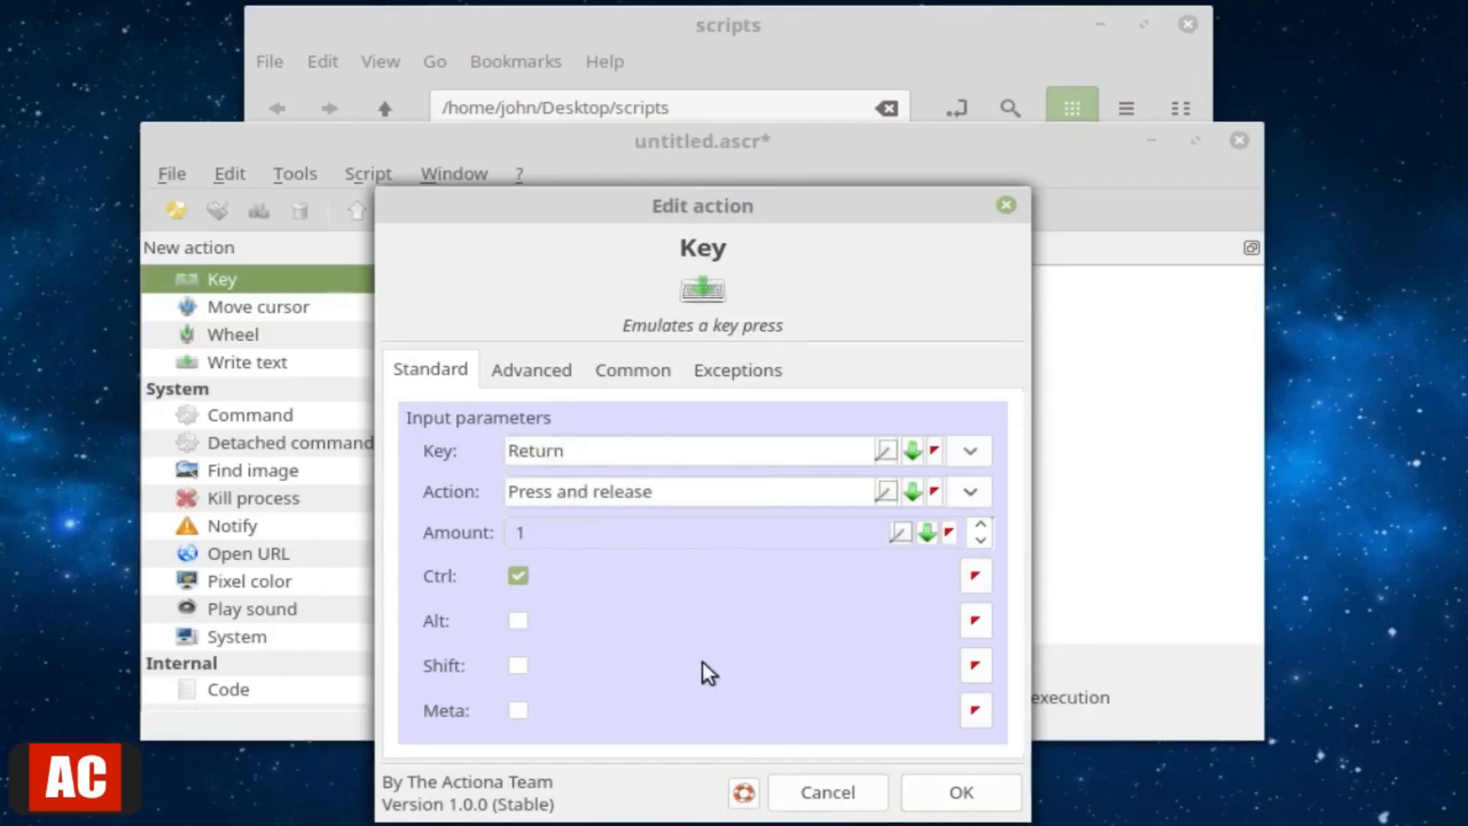
Save the untitled script containing the Pause and Key actions
click(172, 174)
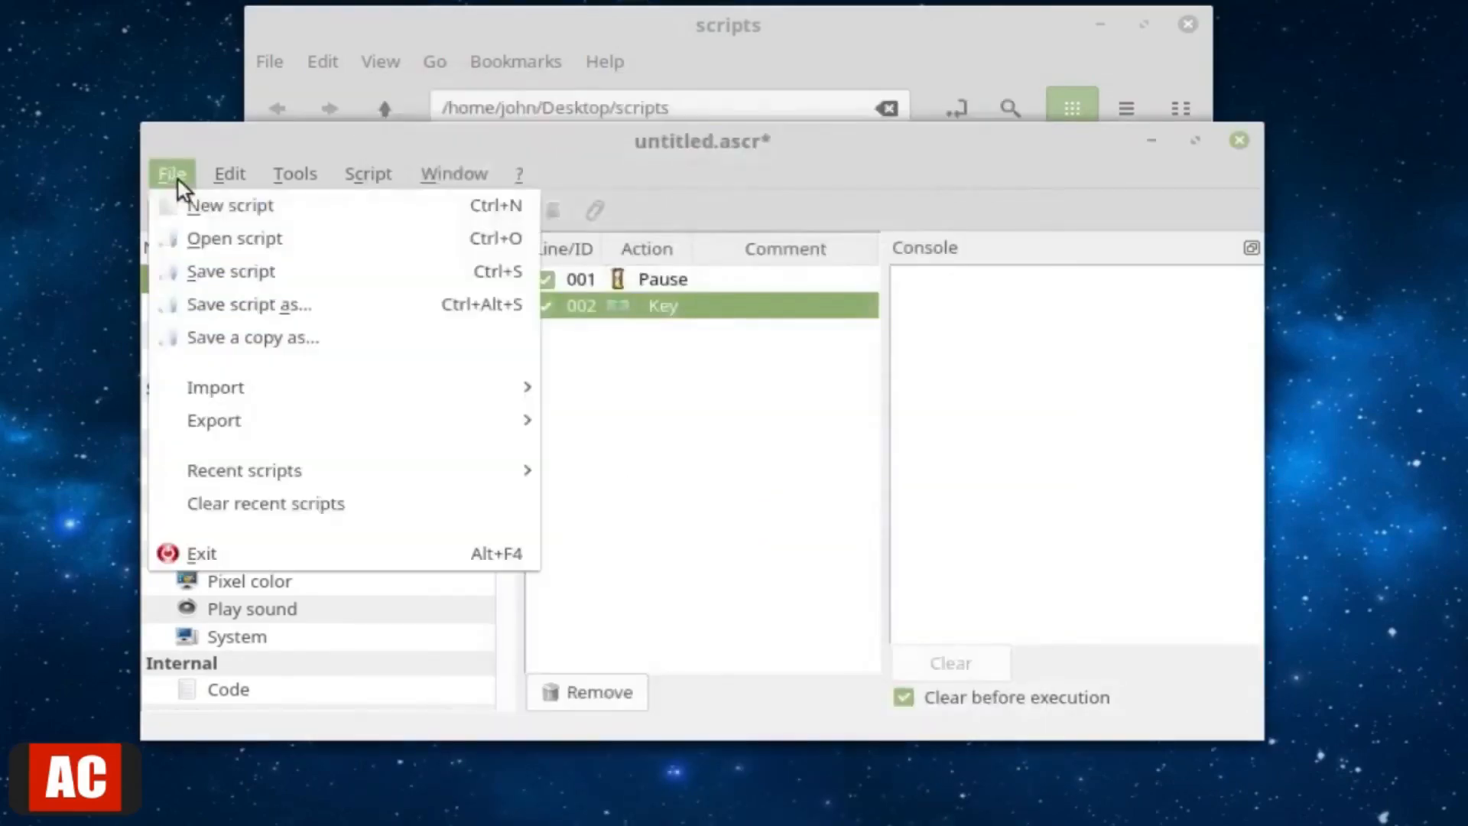
click(260, 272)
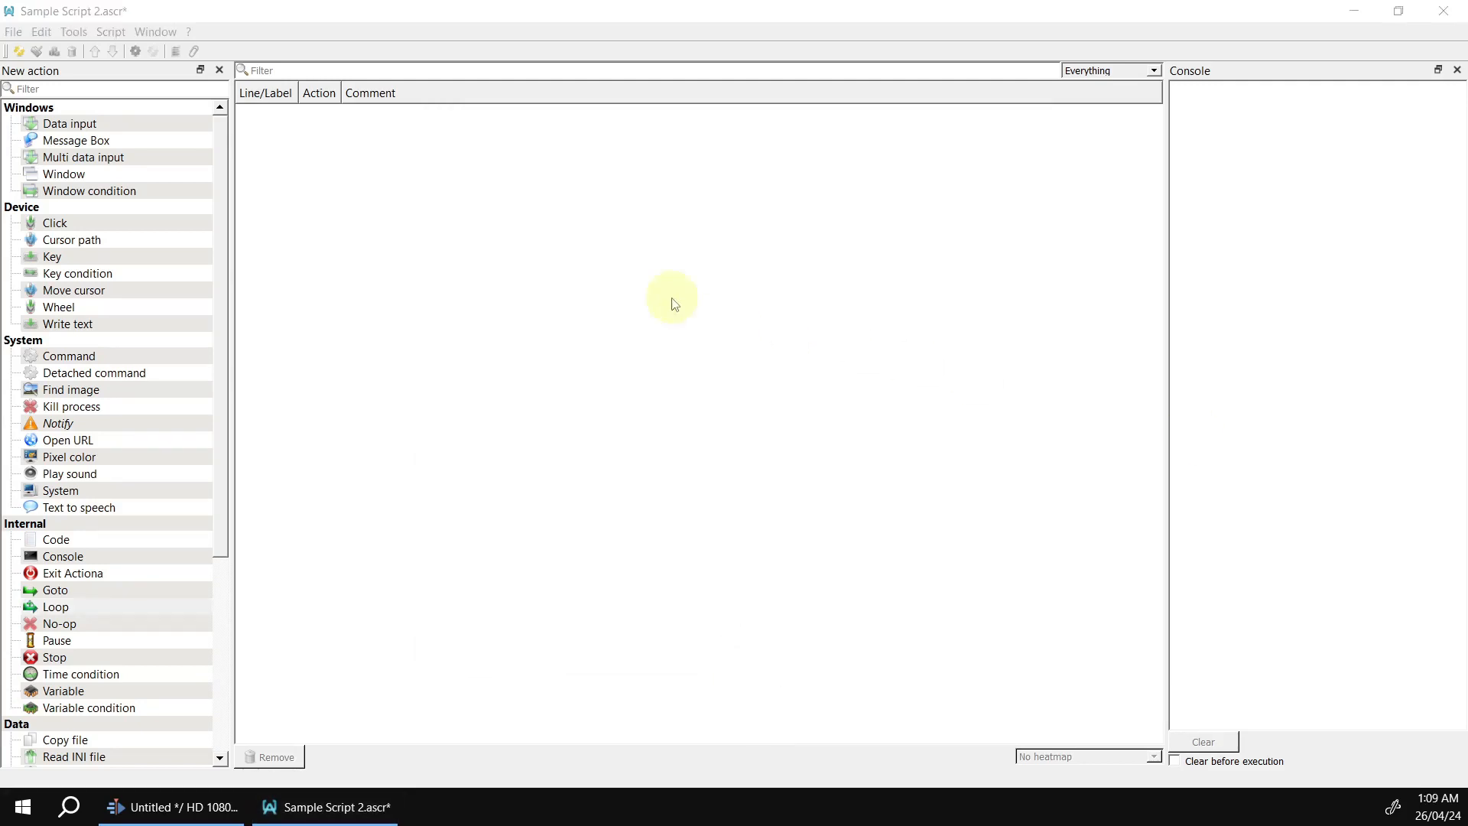
Add a Variable action to the script that sets the variable count as an Integer with value 1
scroll(191, 468, down, 3)
drag(69, 543, 450, 313)
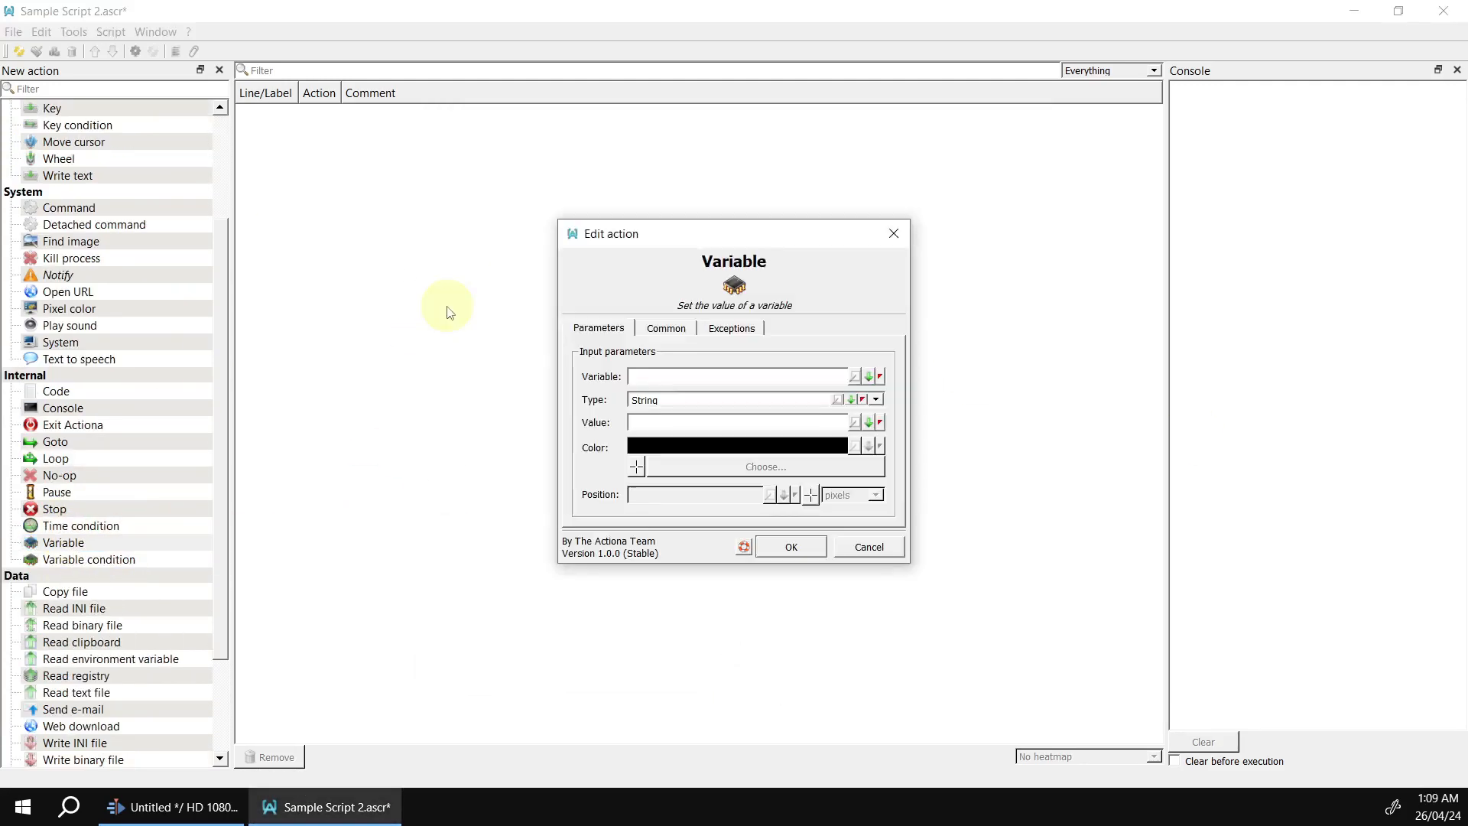
text(count)
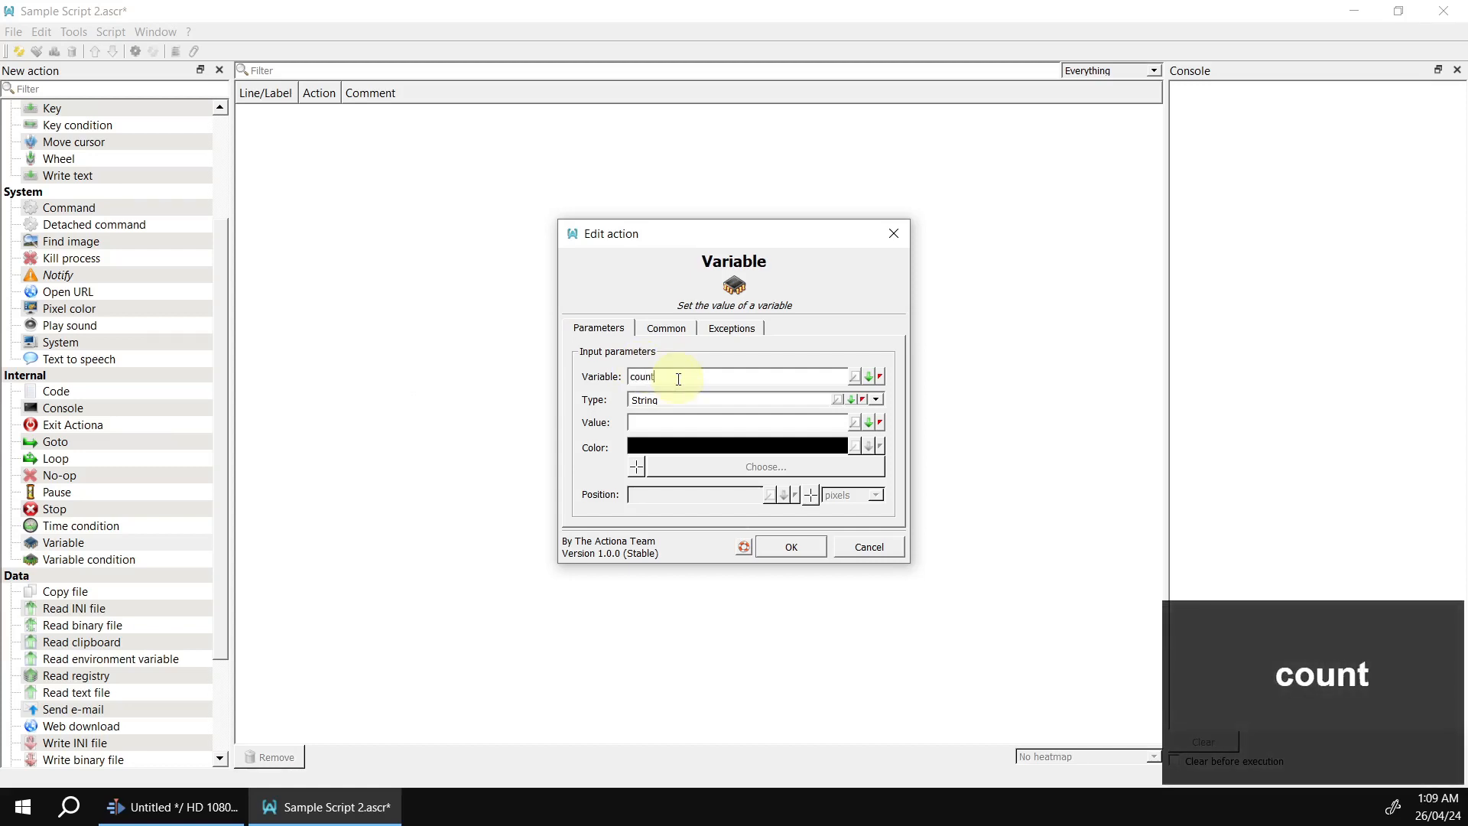
click(878, 400)
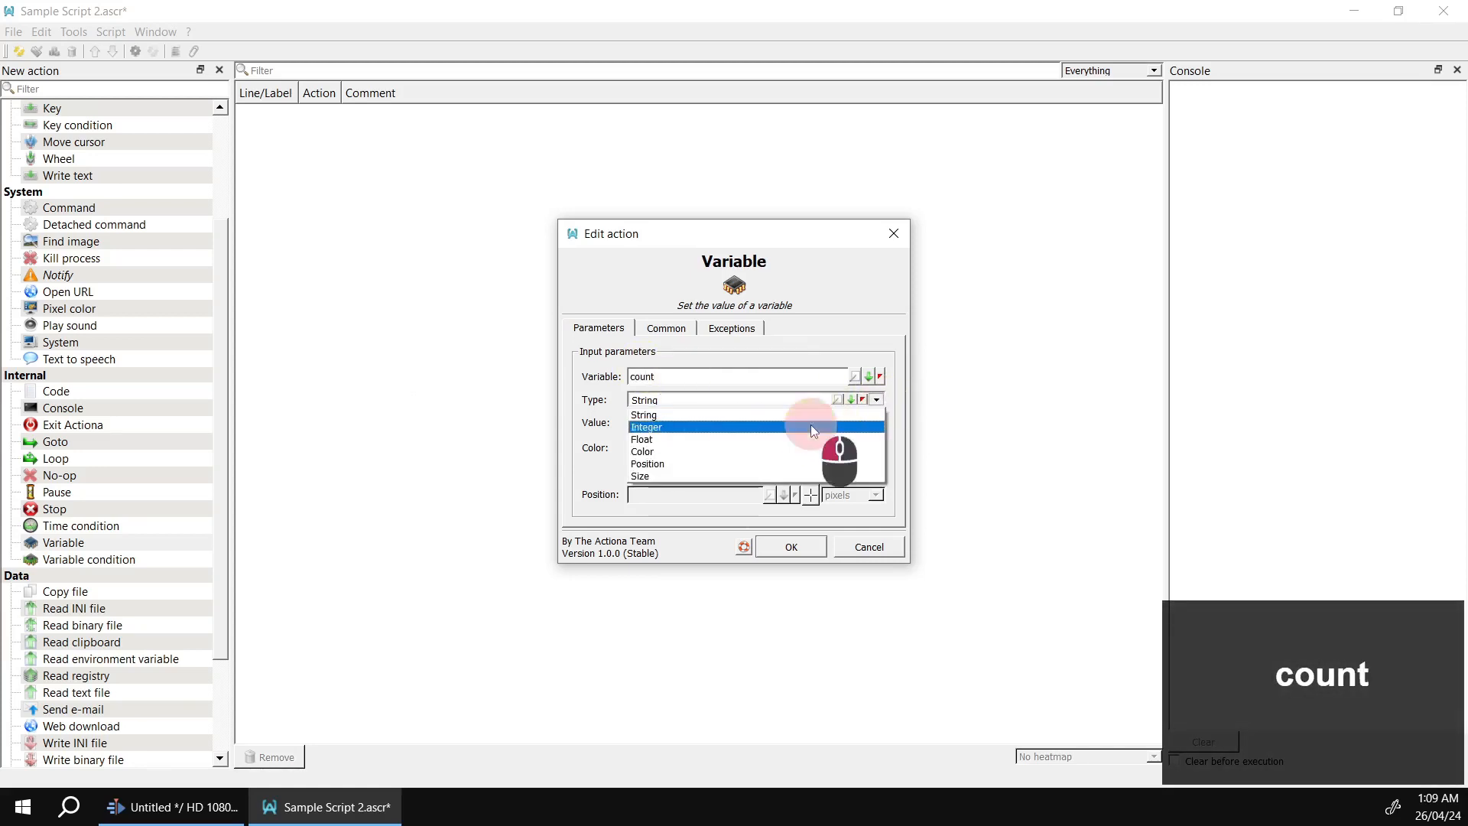
click(813, 429)
click(767, 422)
text(1)
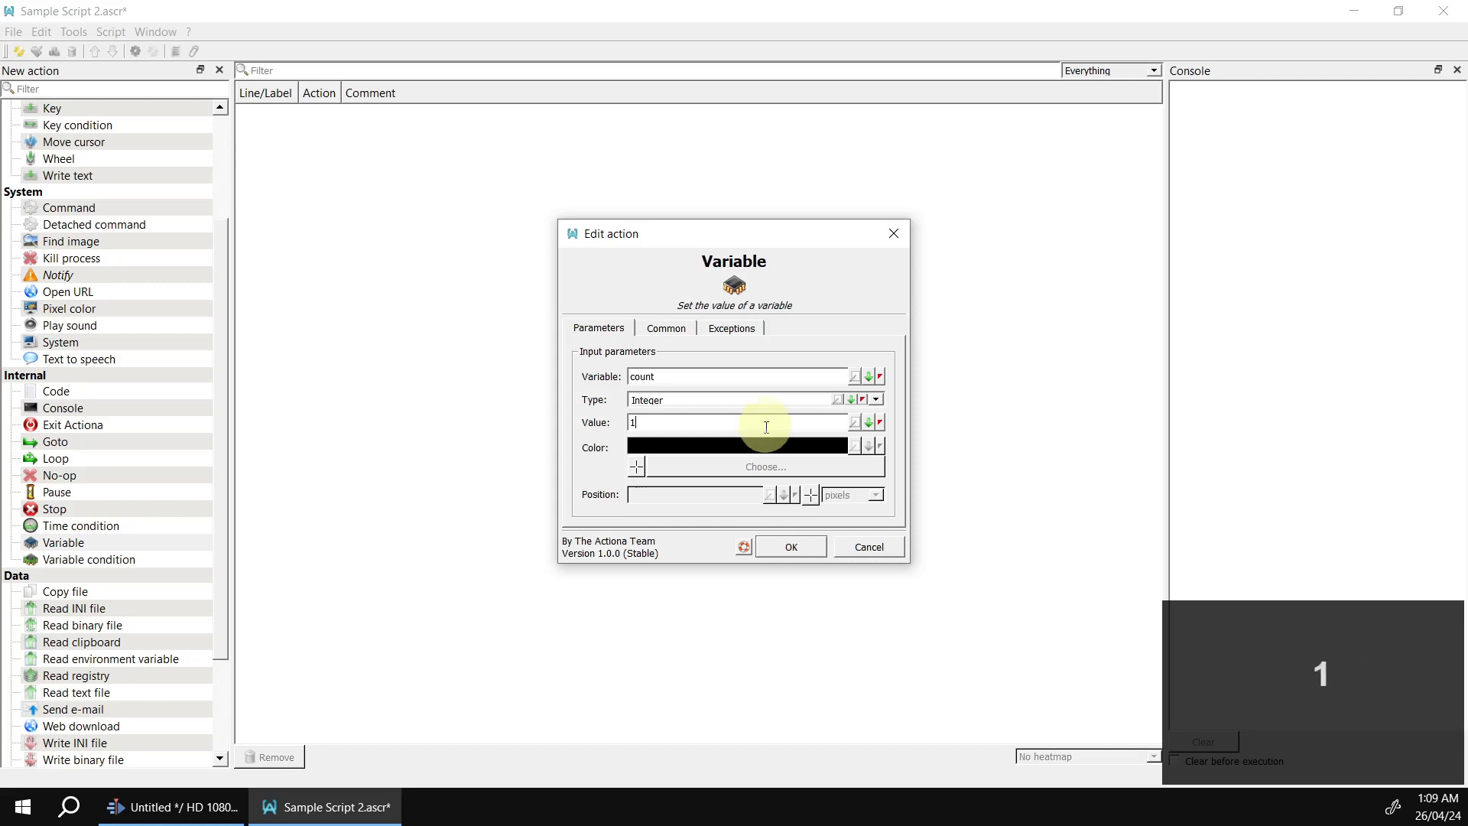
click(790, 549)
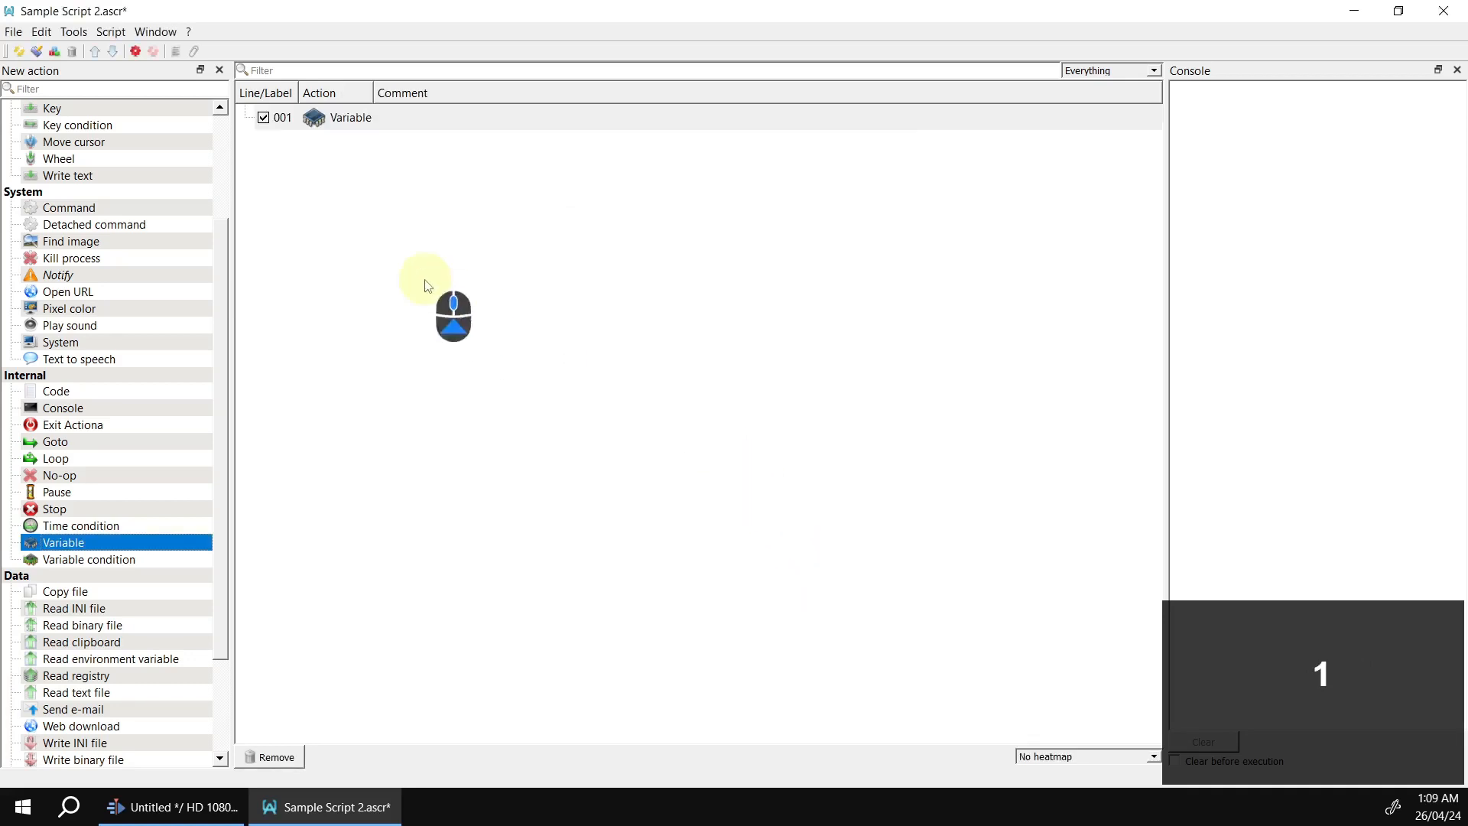
Add a Key condition action after the Variable action that waits until the ` key is pressed
drag(80, 127, 505, 336)
click(698, 403)
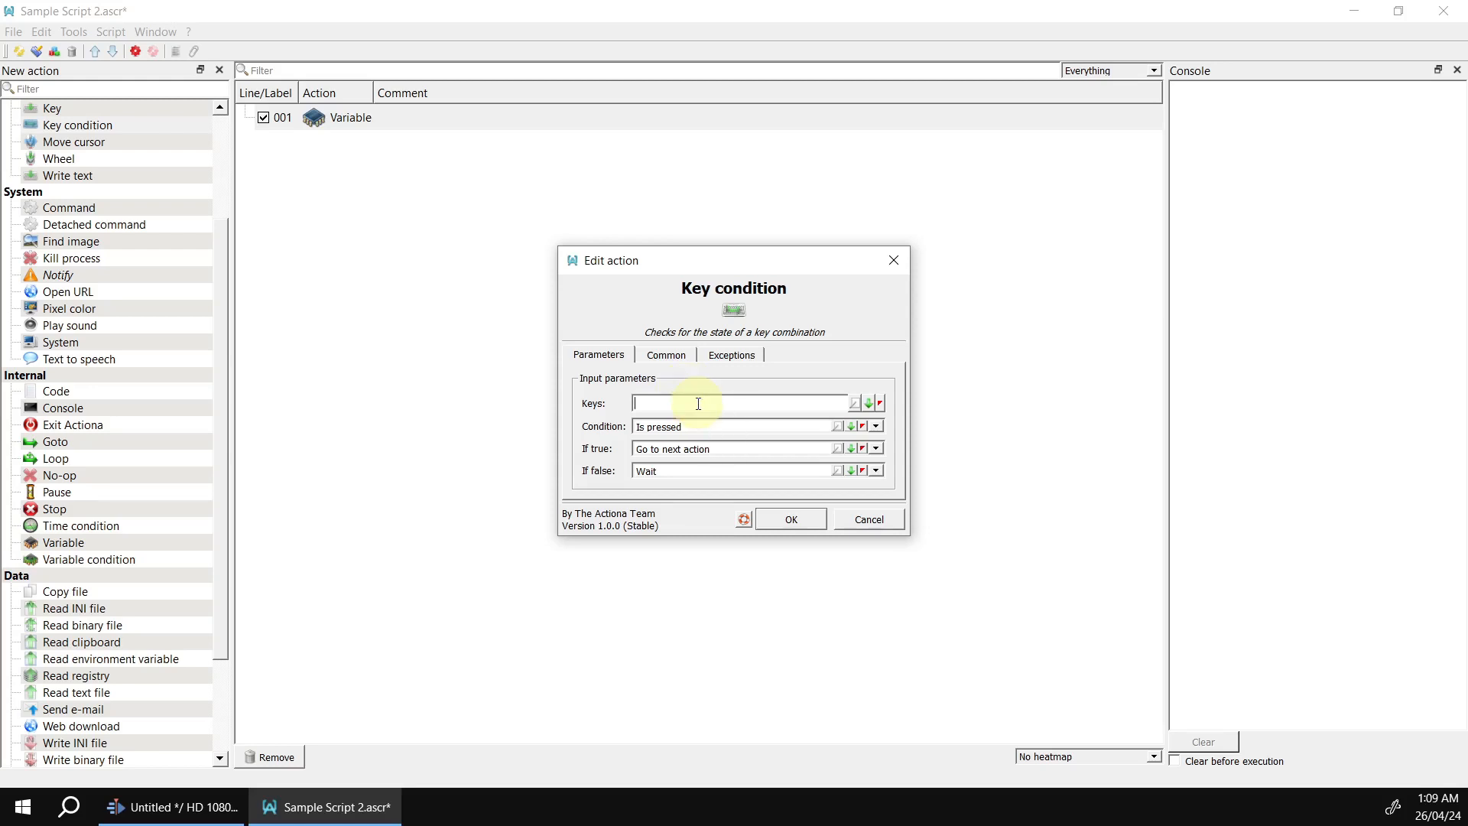
text(`)
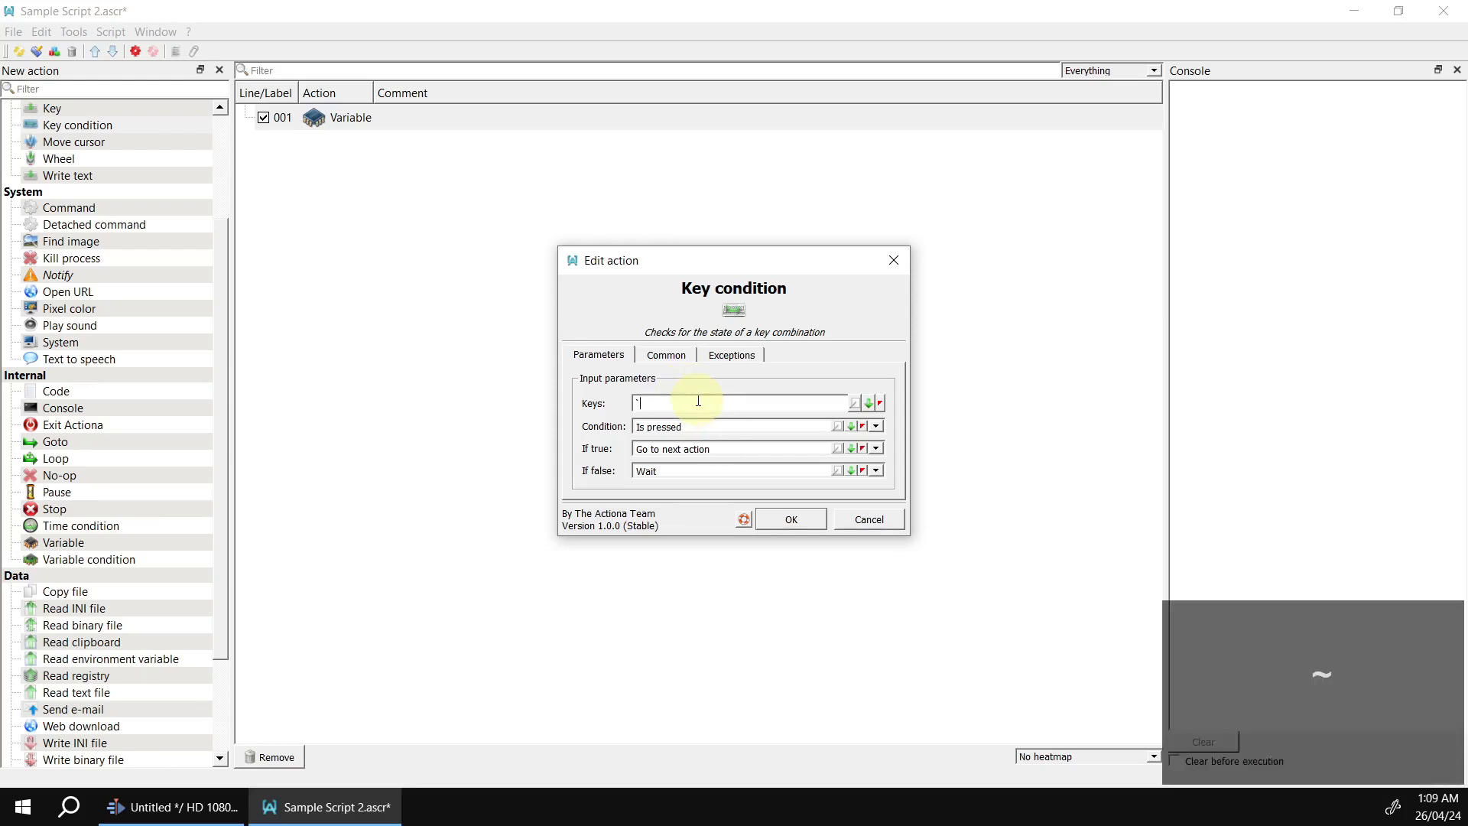
click(792, 519)
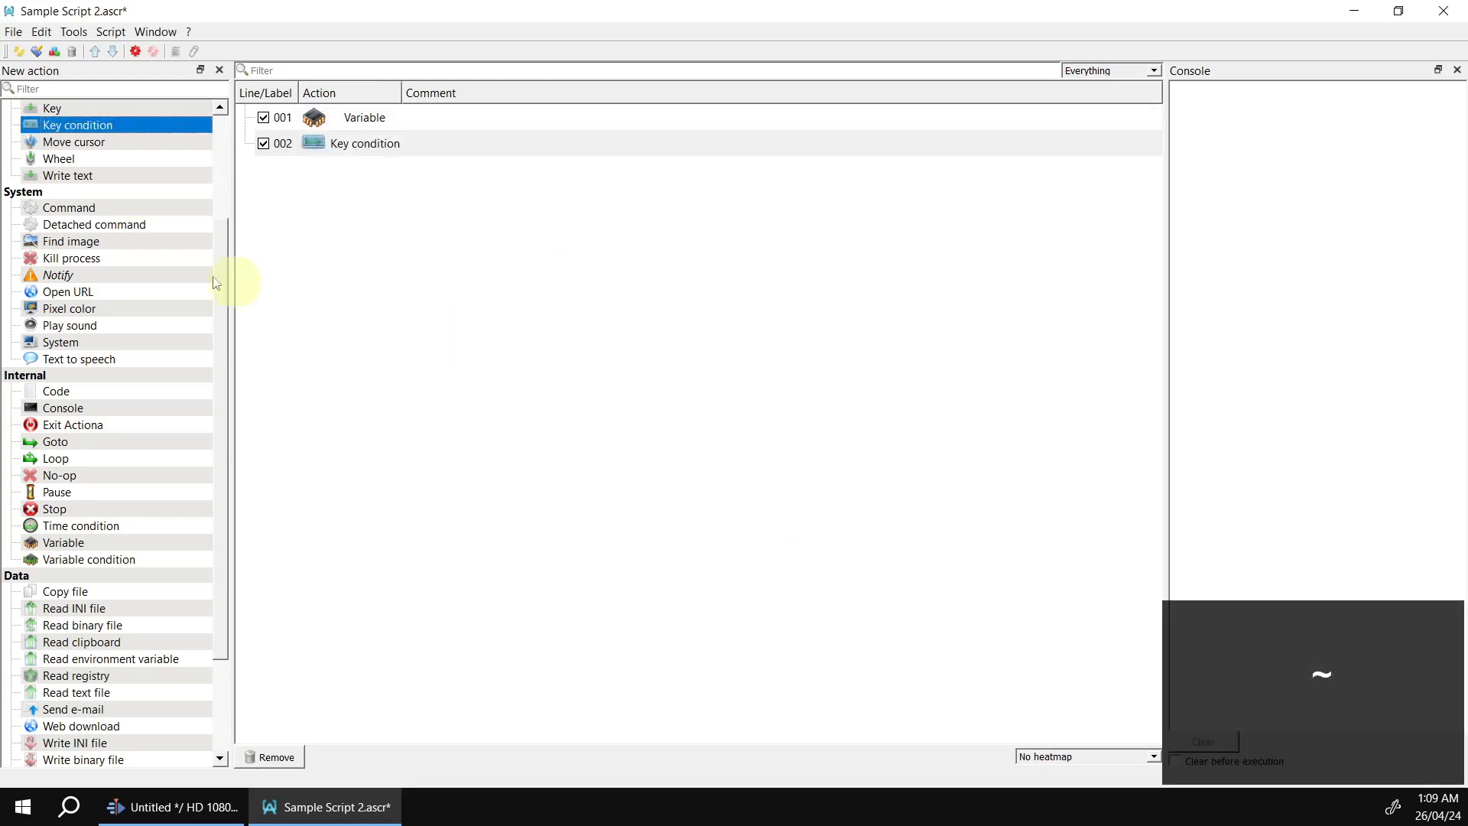
Add a Data input action after the Key condition with the question "Number of images?"
scroll(114, 256, up, 3)
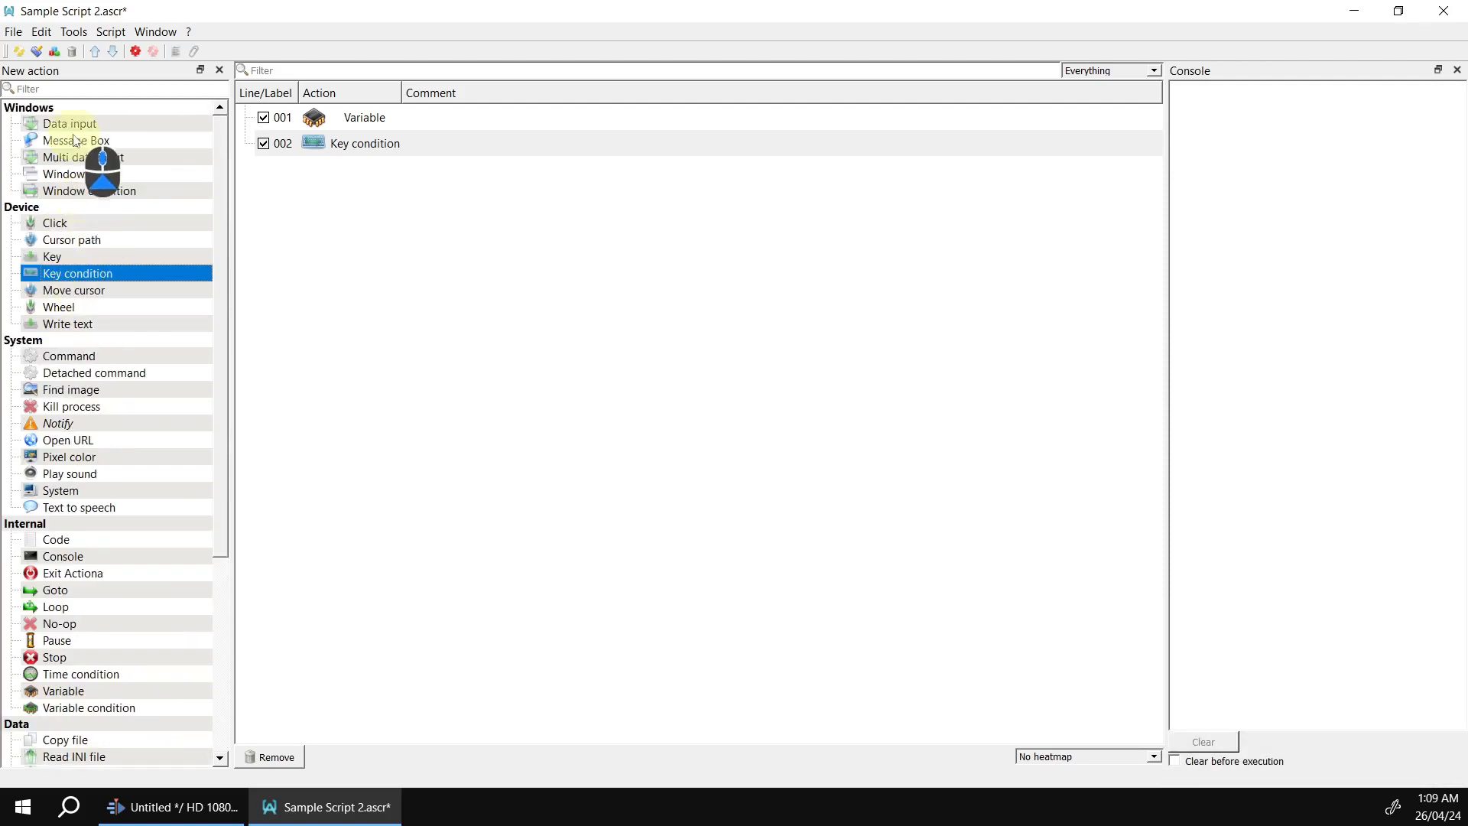
drag(81, 126, 482, 266)
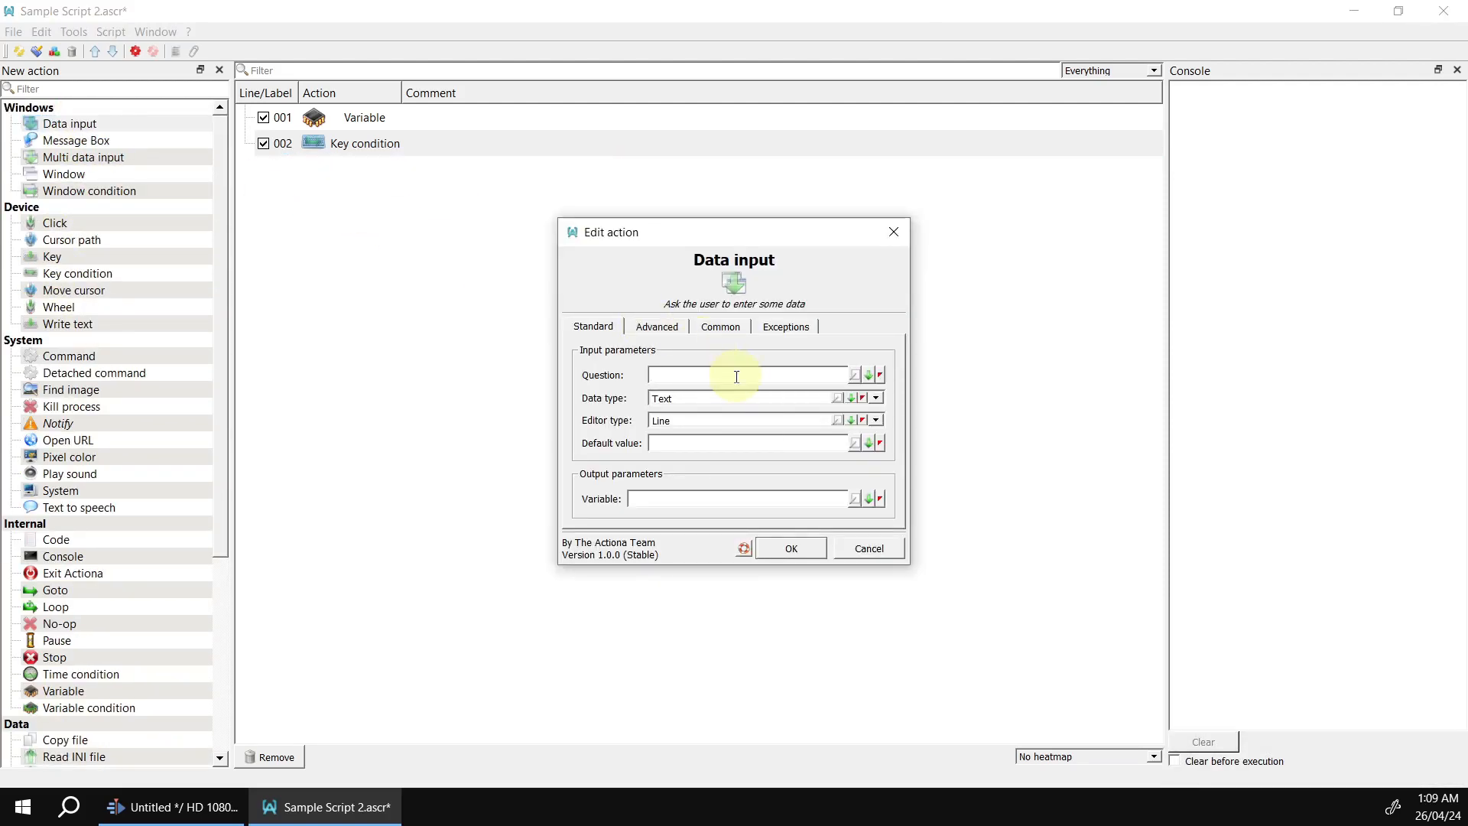
text(Numbe)
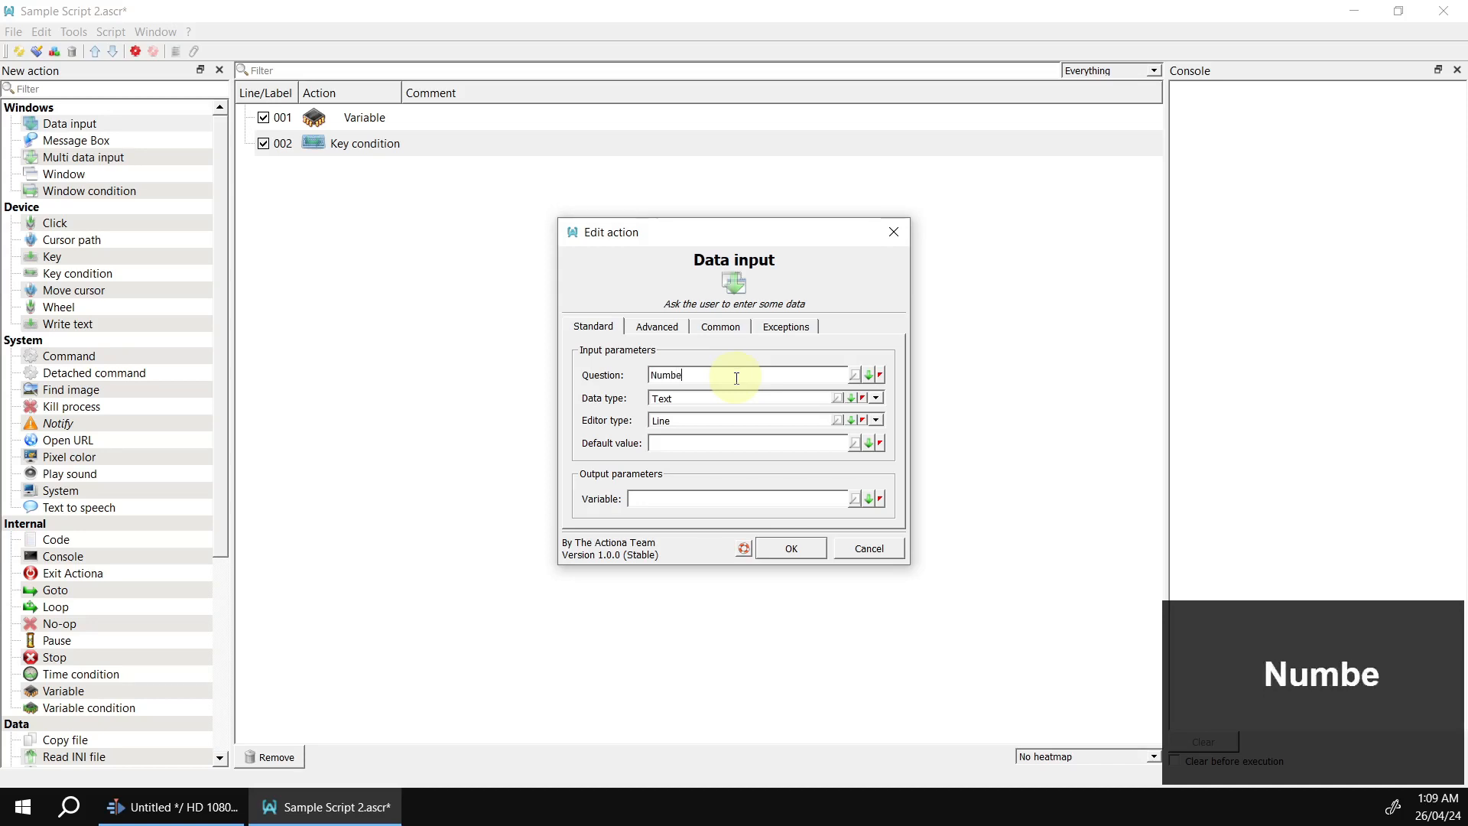
text(r of images)
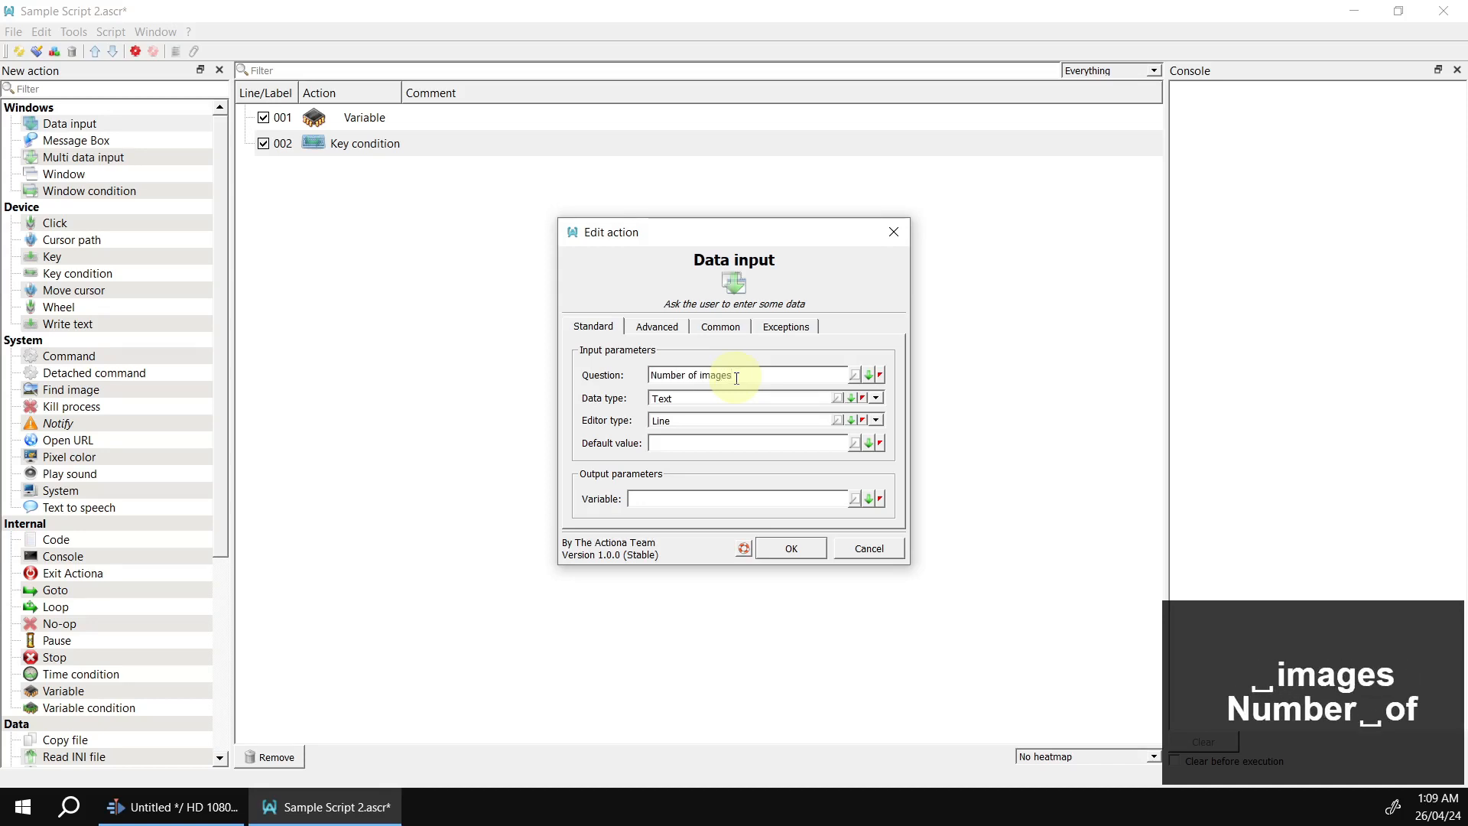
text(?)
Set the Data input's data type to Integer, default value to 1 and output variable to count, and accept the action
click(877, 399)
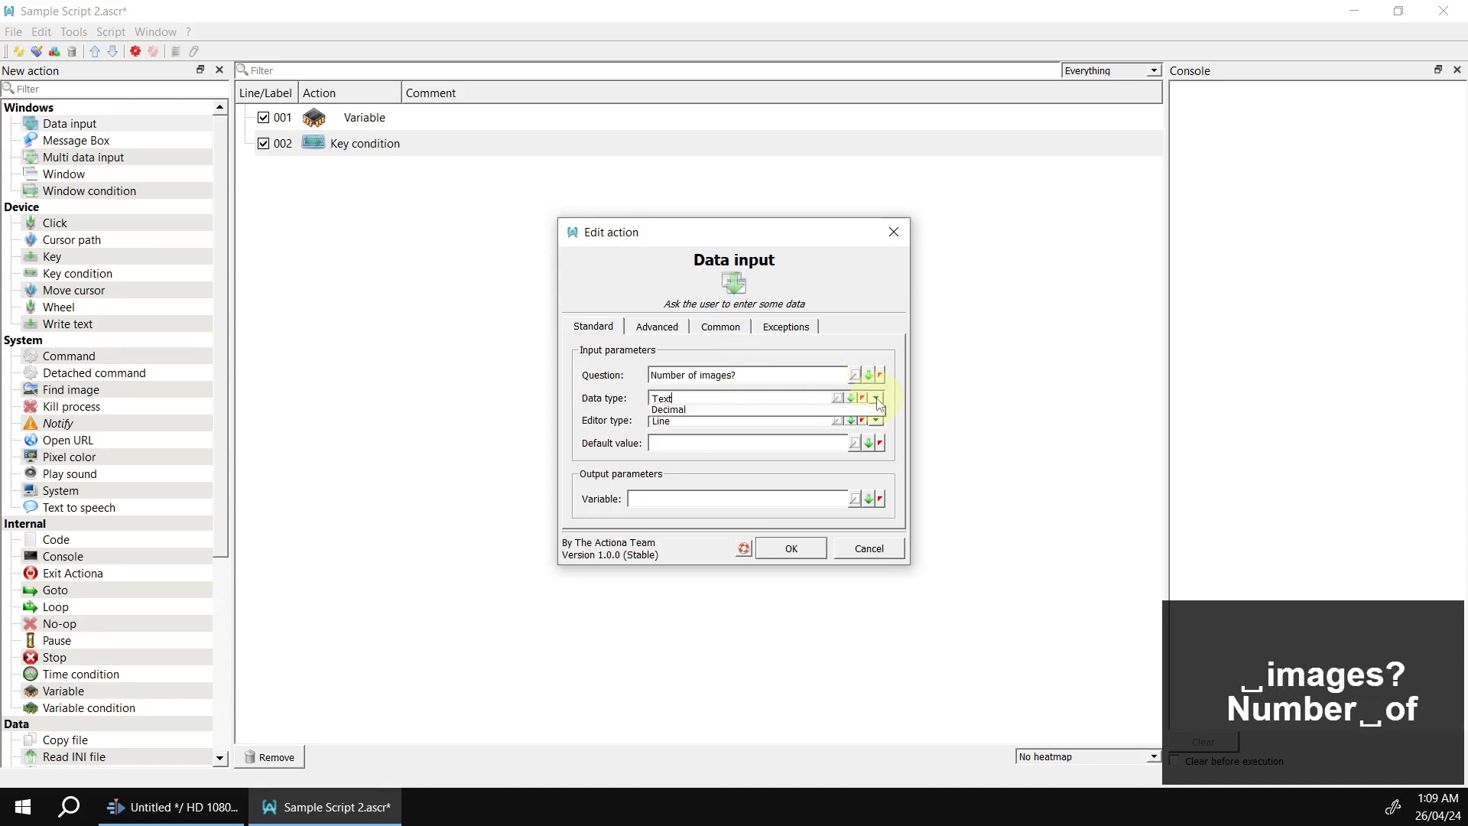
click(787, 411)
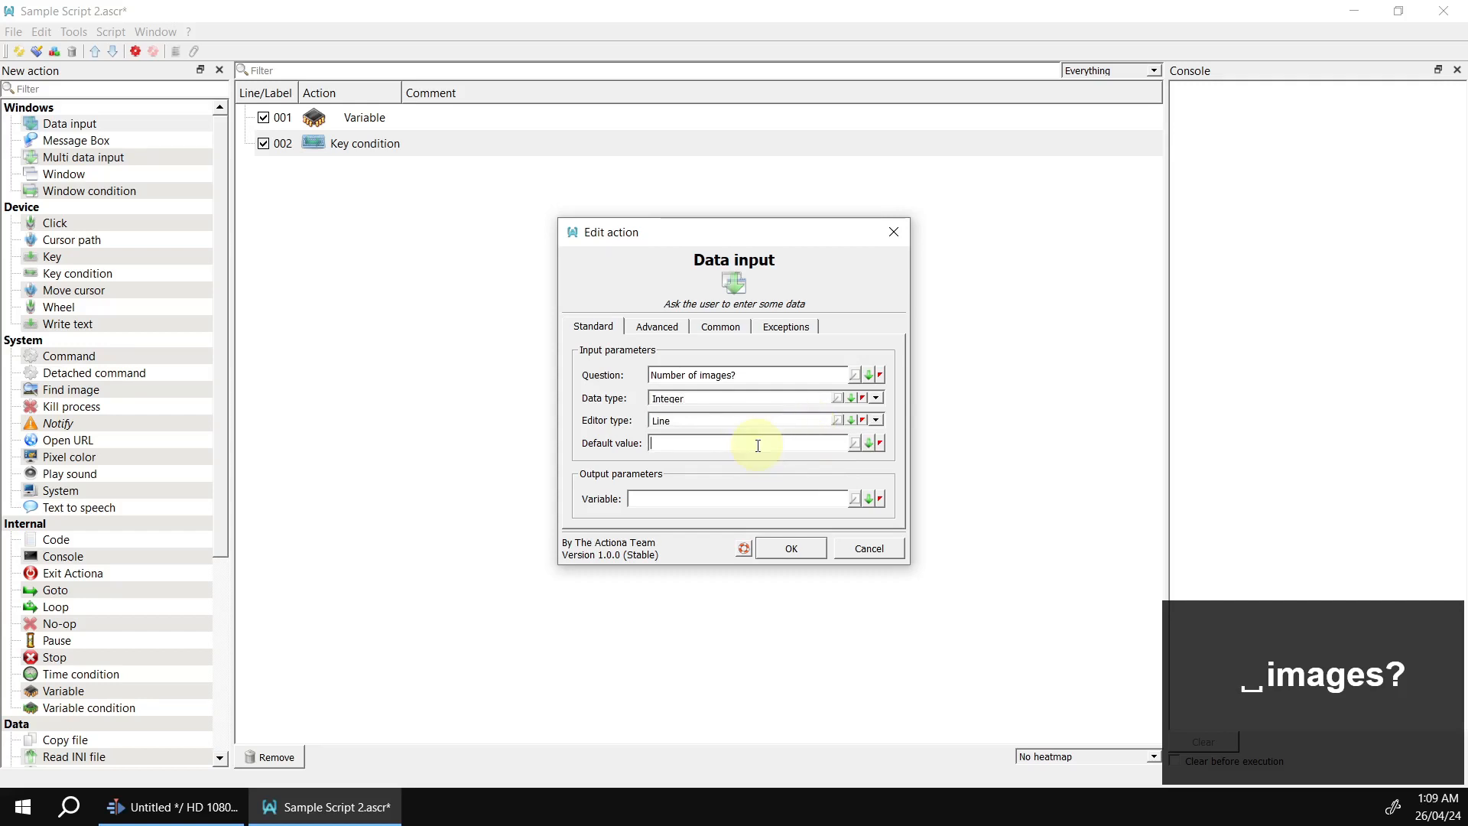
text(1)
click(869, 500)
mouse_move(1017, 511)
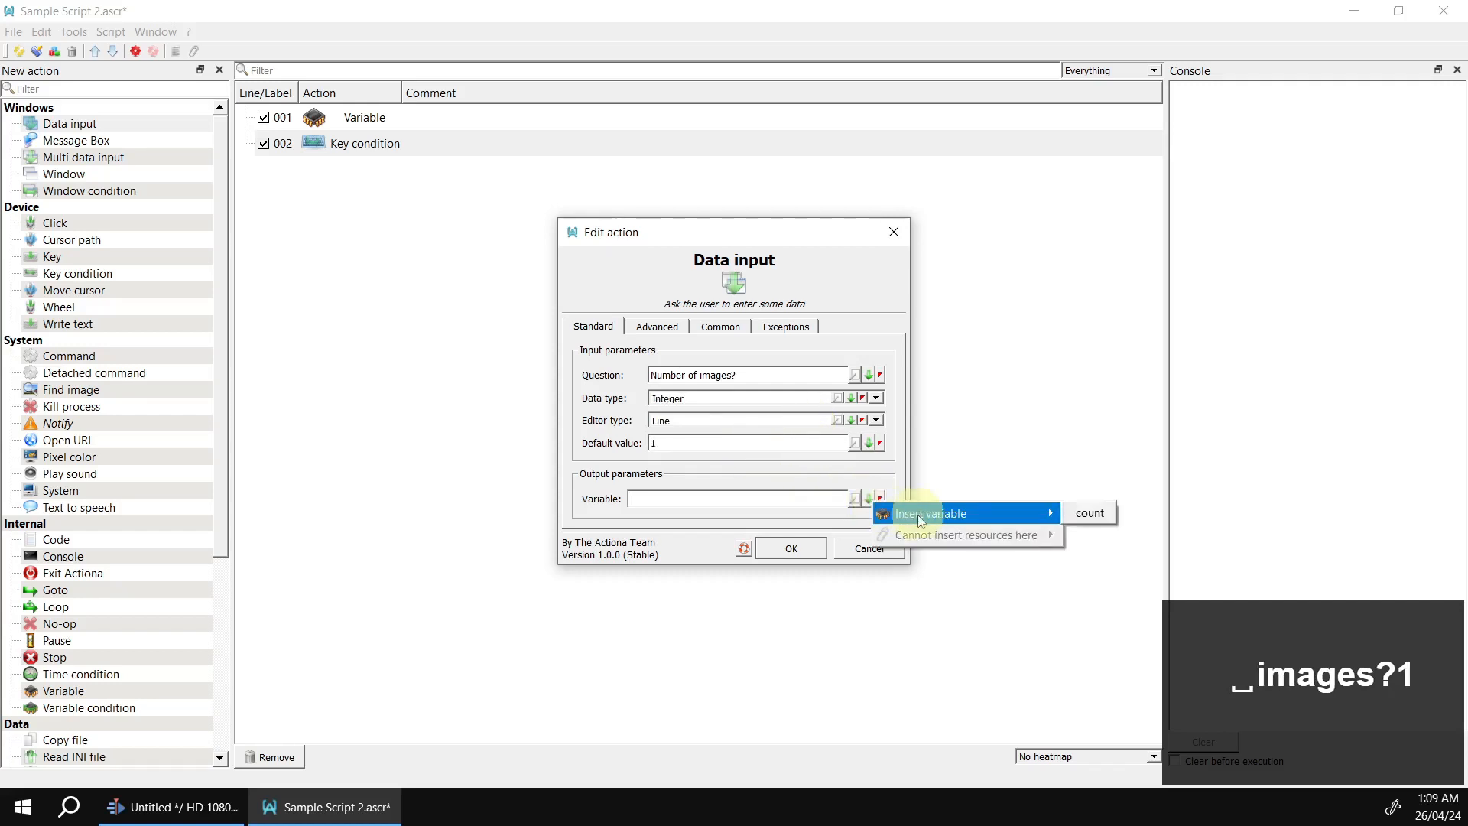
click(1092, 512)
click(788, 550)
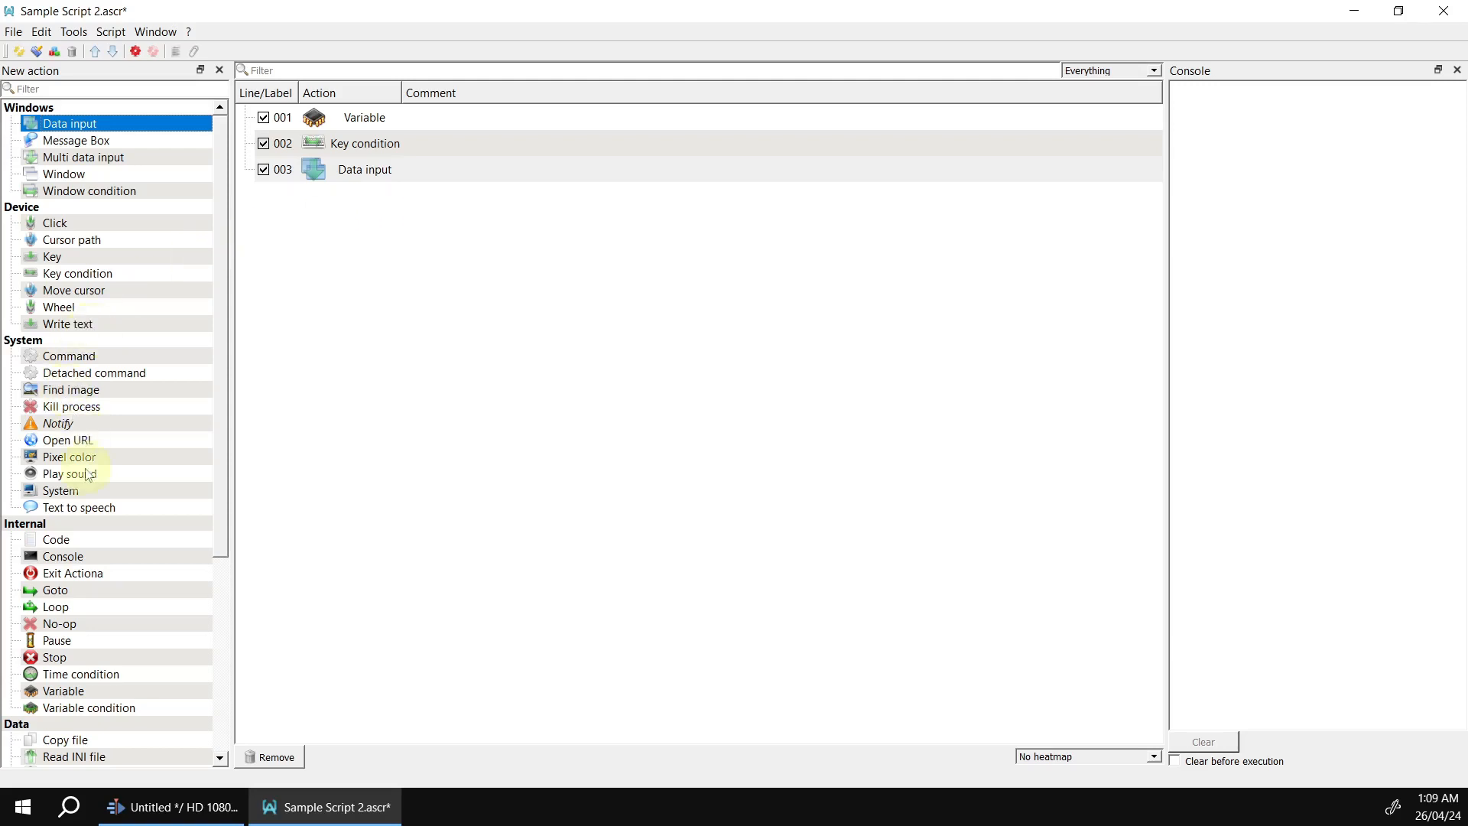
Add a Pause action of 500 milliseconds after the Data input action
scroll(107, 635, down, 2)
scroll(107, 536, up, 2)
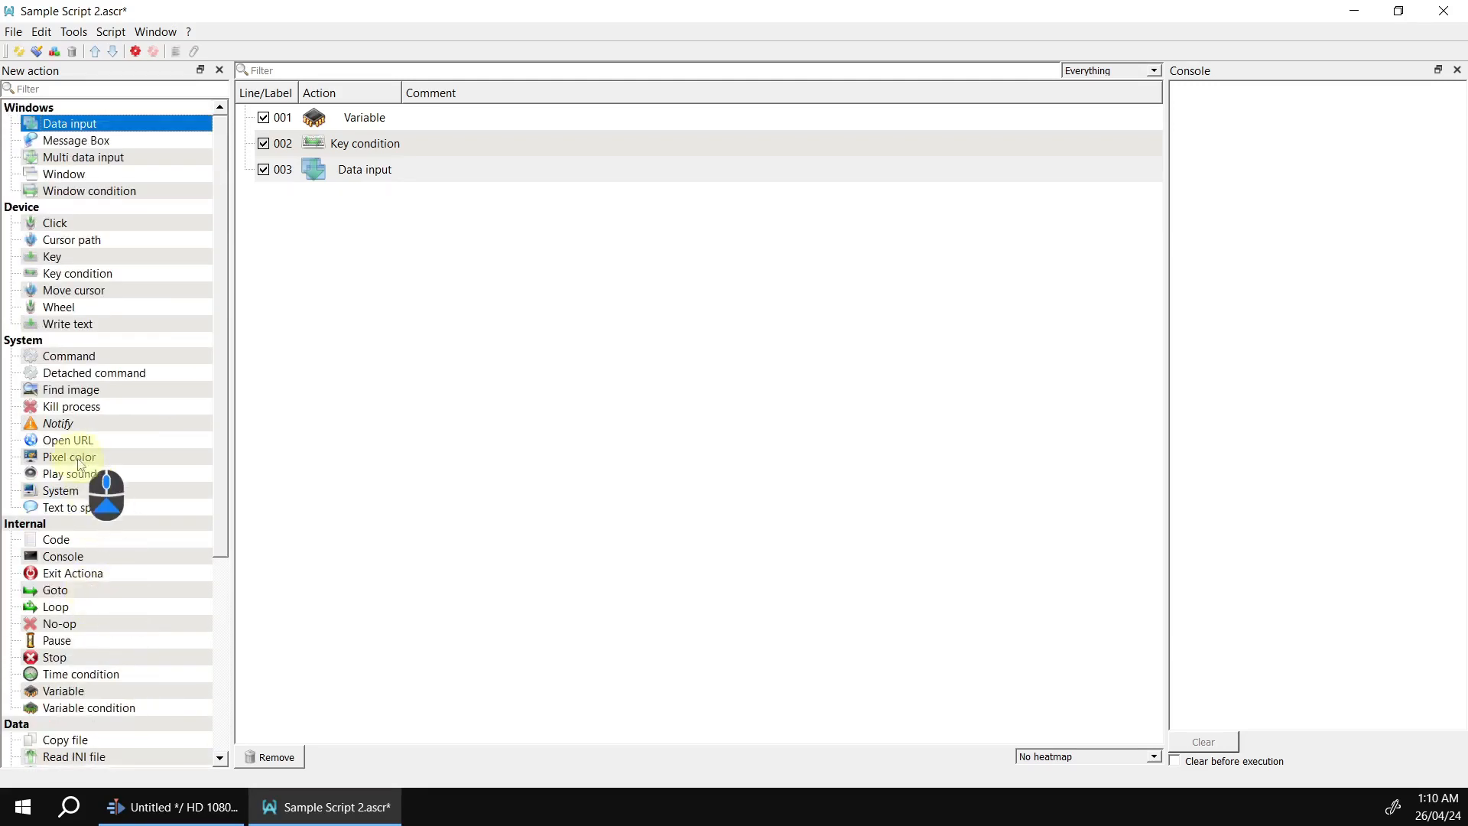
drag(79, 645, 459, 386)
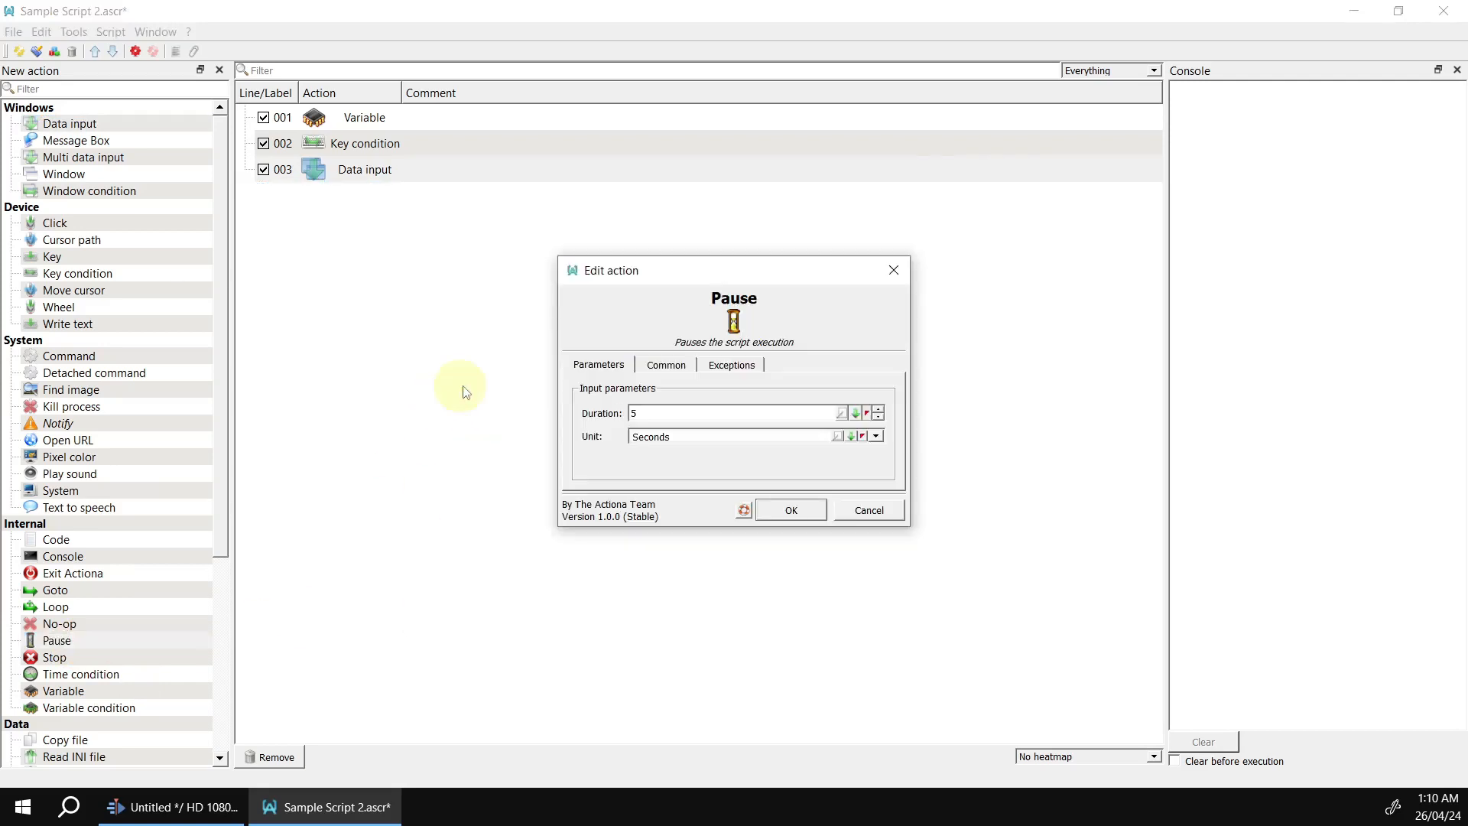
click(876, 436)
click(838, 438)
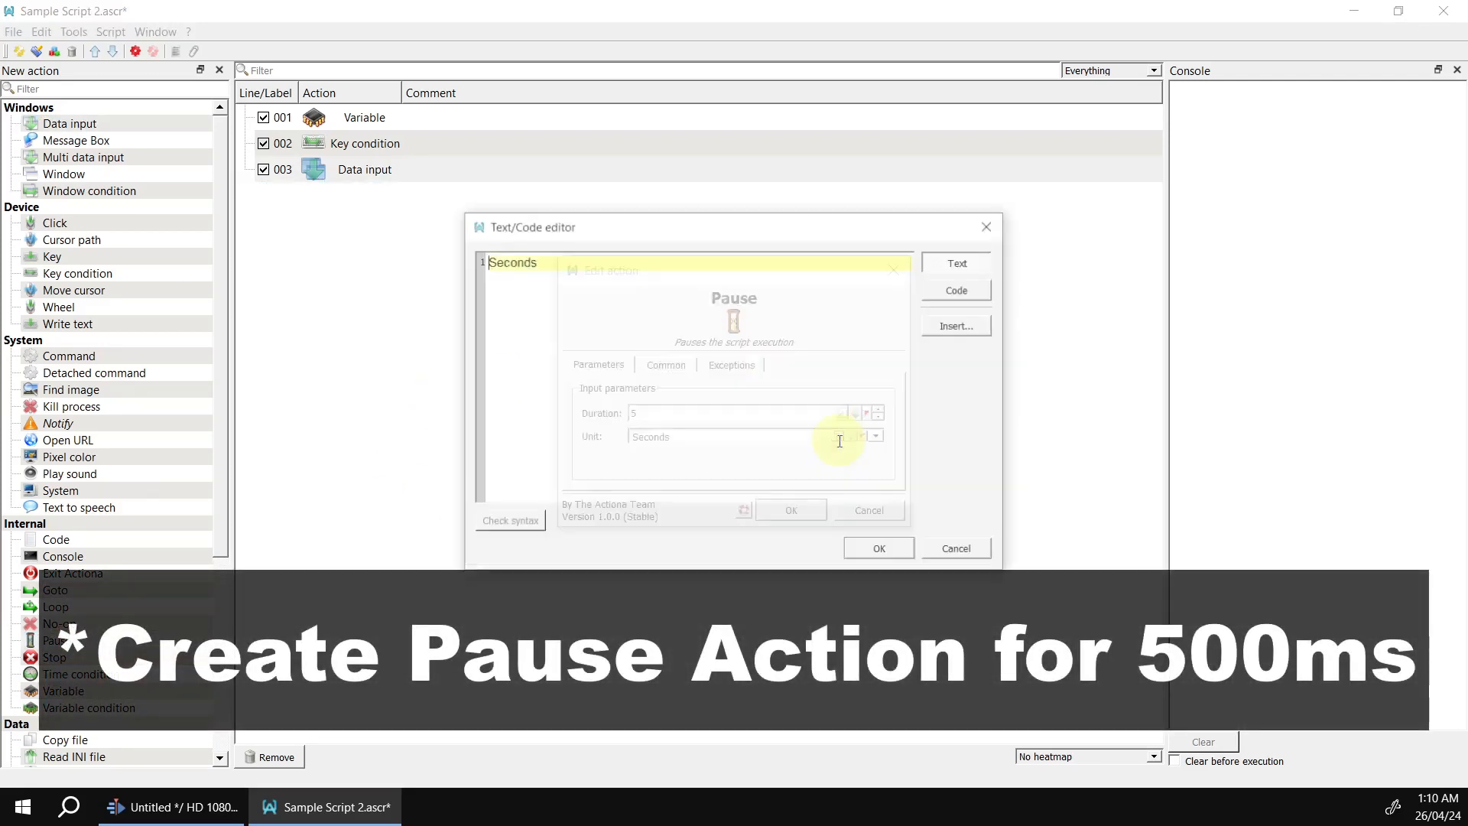
click(977, 554)
click(877, 440)
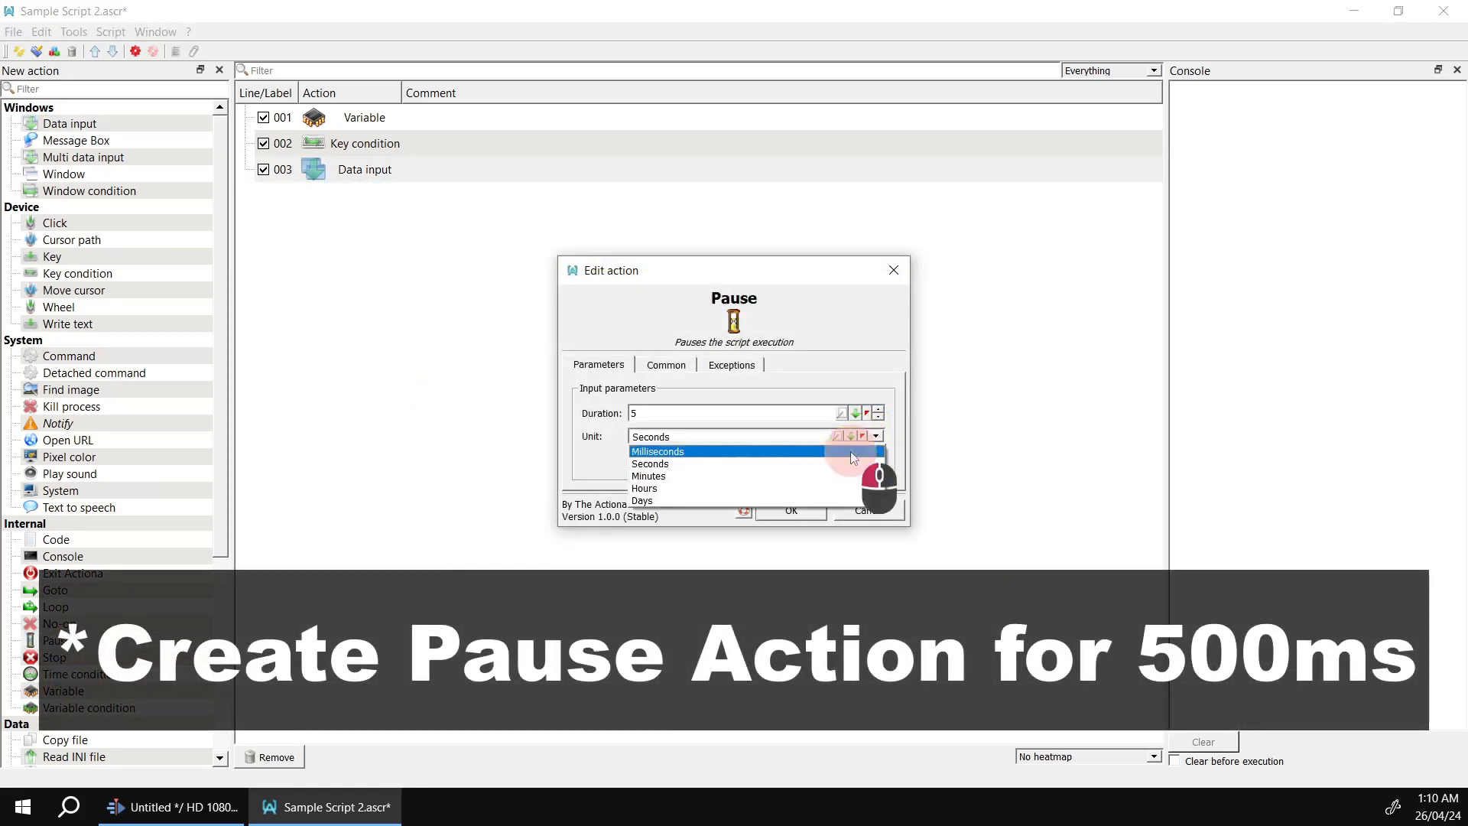
click(851, 451)
text(00)
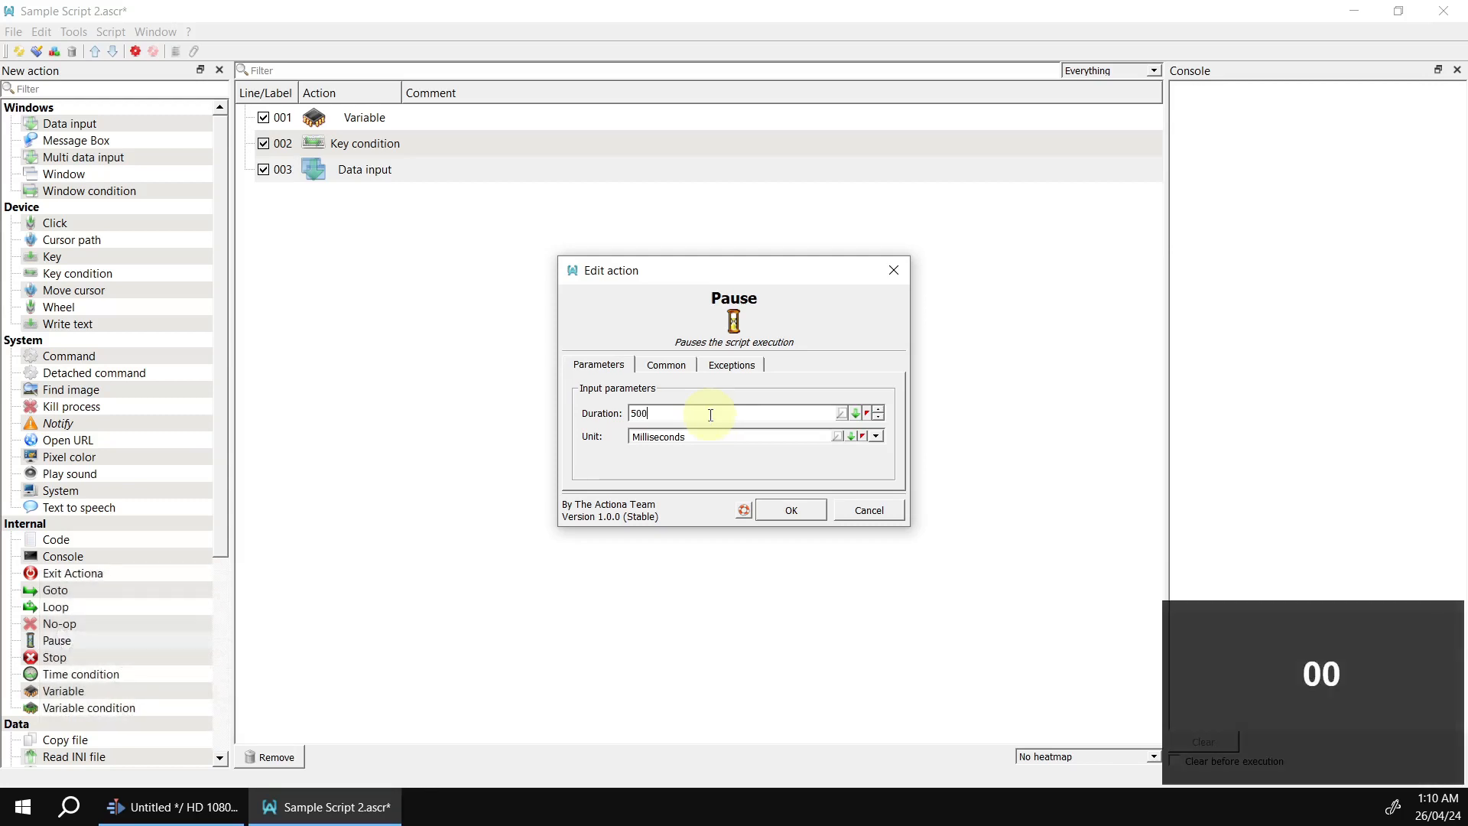
click(787, 508)
Give the Pause action the comment "500 ms" and copy the action
click(407, 252)
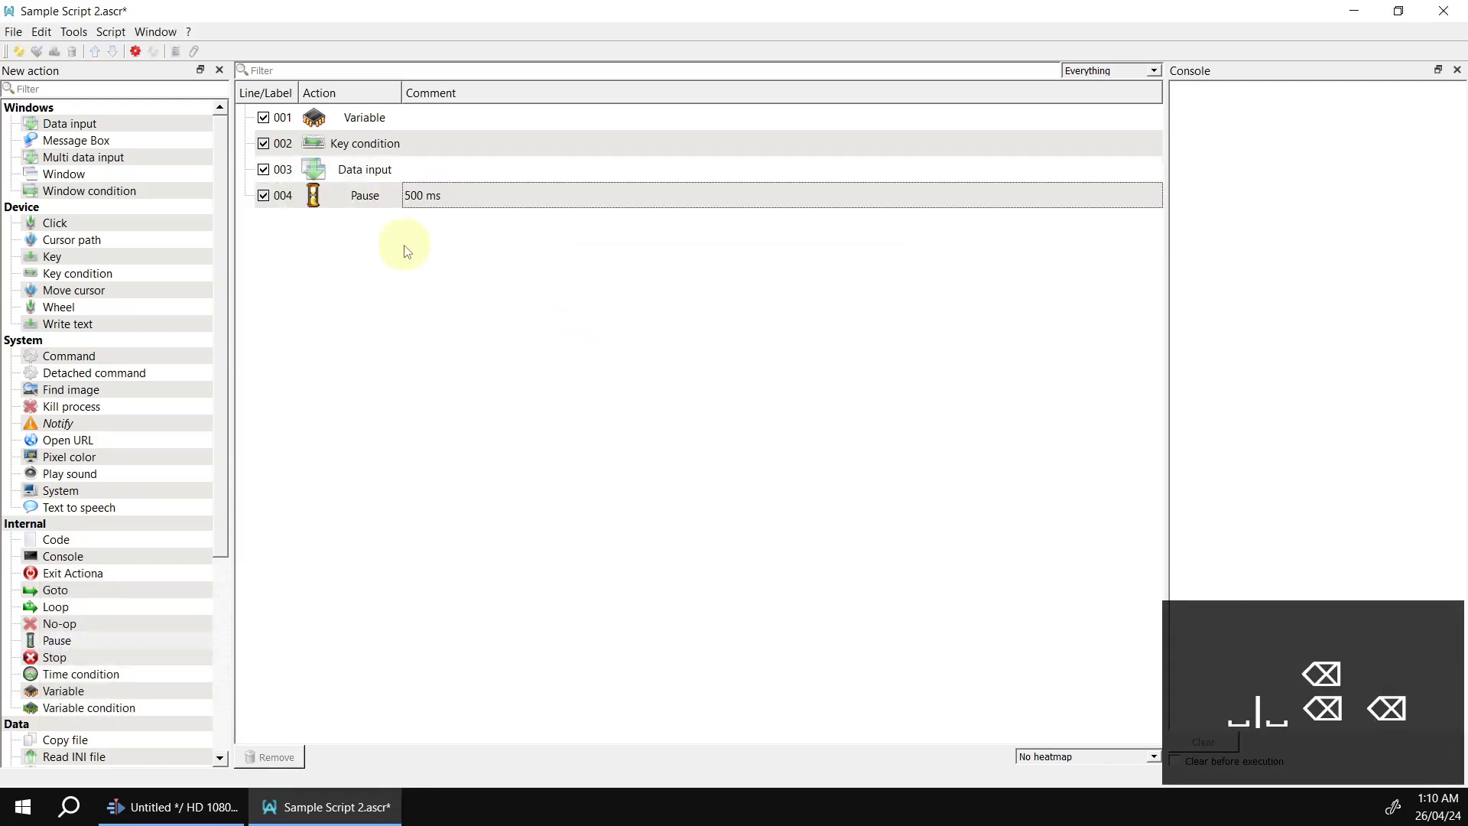
click(443, 198)
key(ctrl+c)
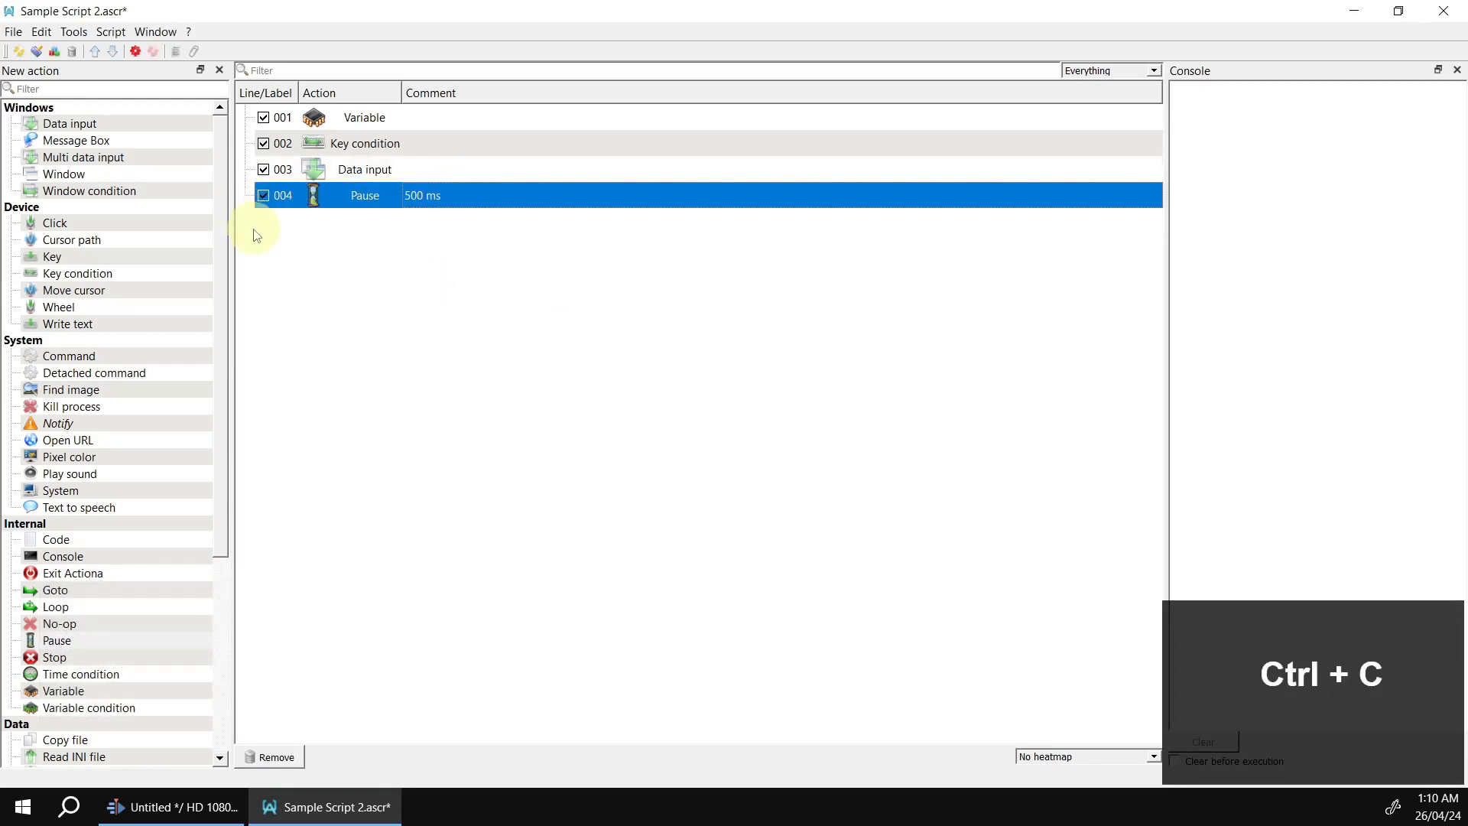
Add a Key action at the end of the script that presses and releases T once
drag(80, 262, 514, 325)
click(688, 354)
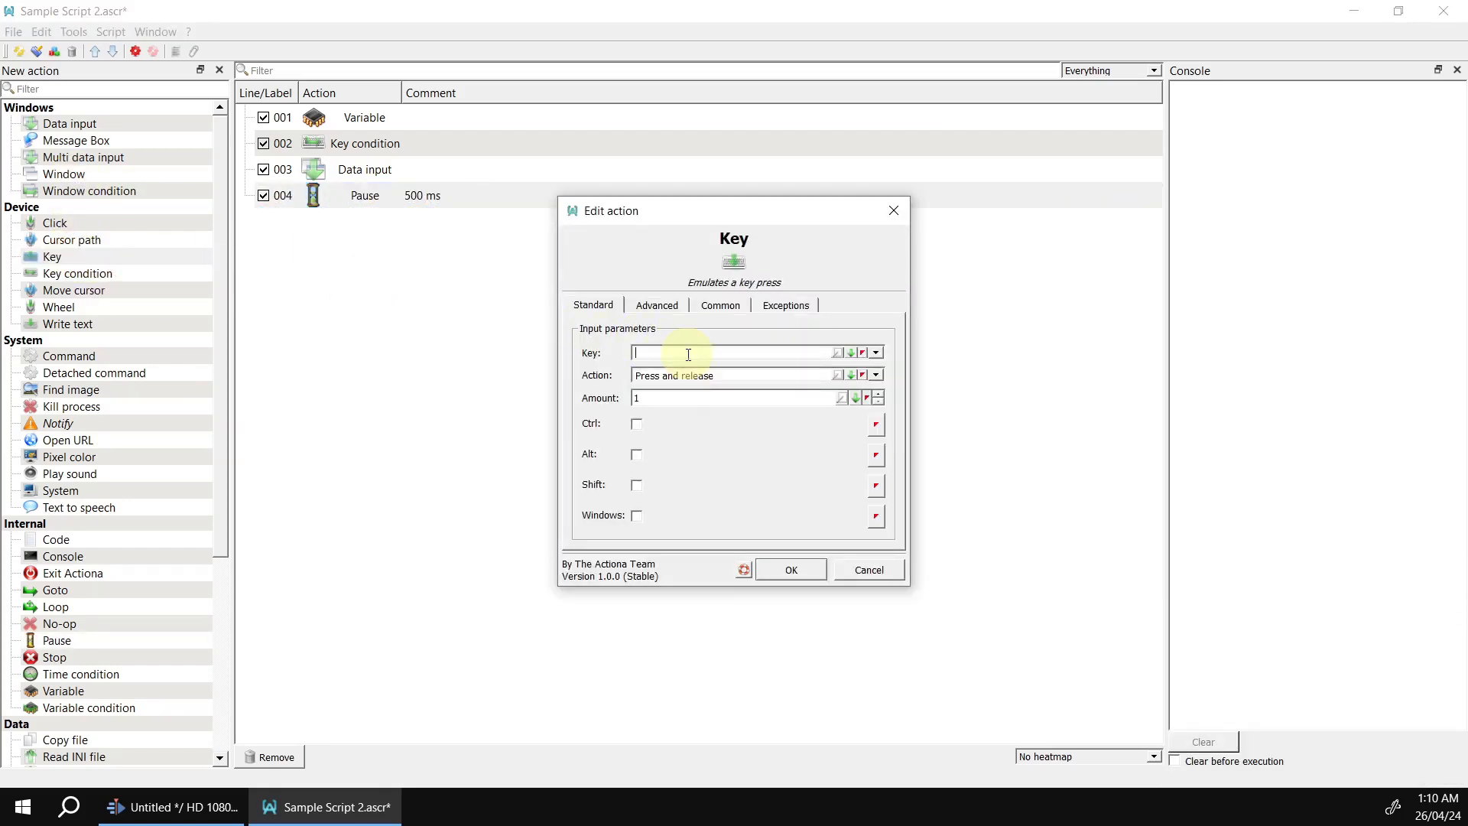
text(t)
click(795, 570)
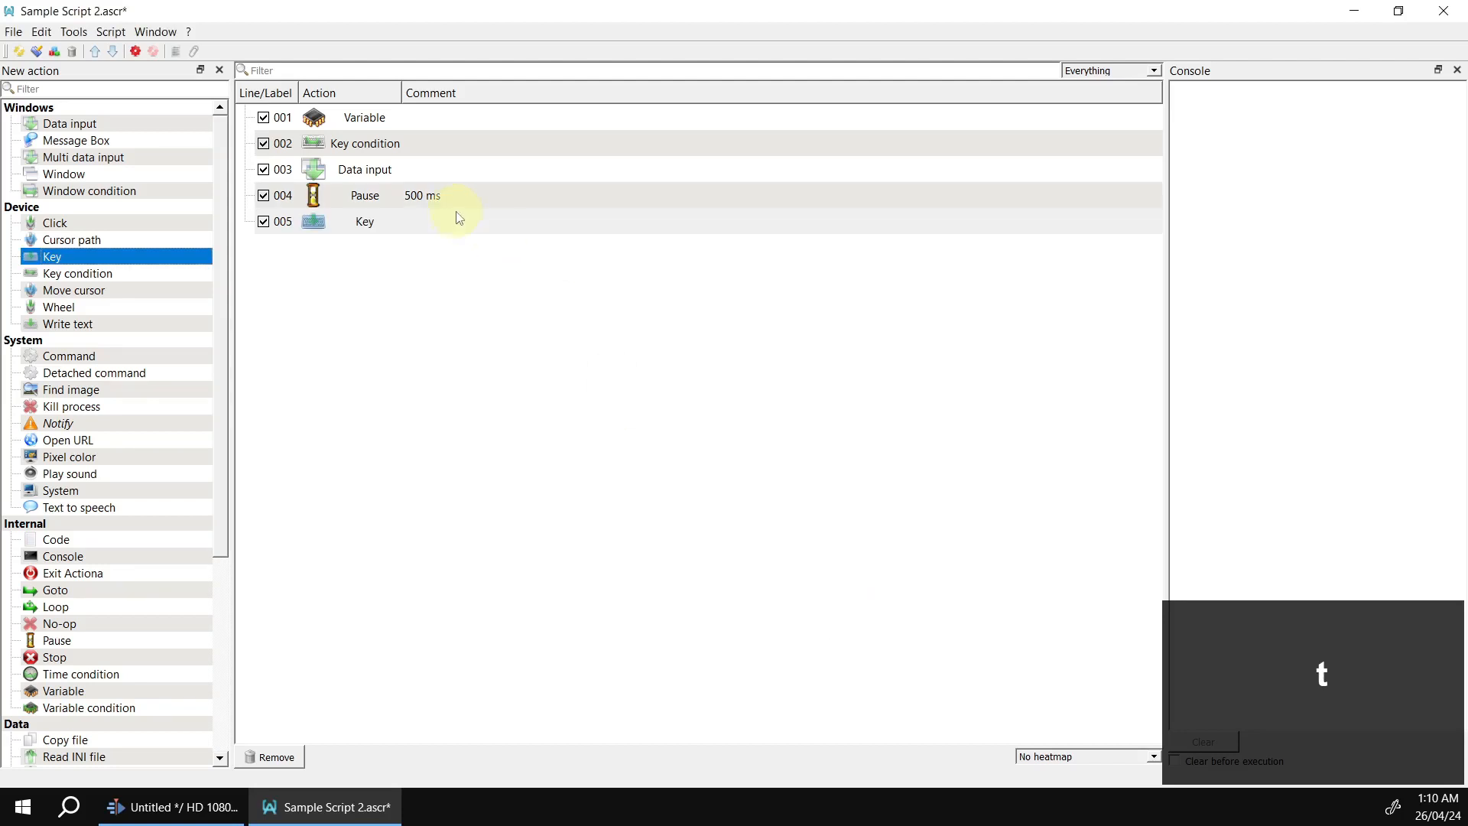
Comment the new Key action "Press T" and paste the copied 500 ms Pause action below it
double_click(453, 220)
text(Press T)
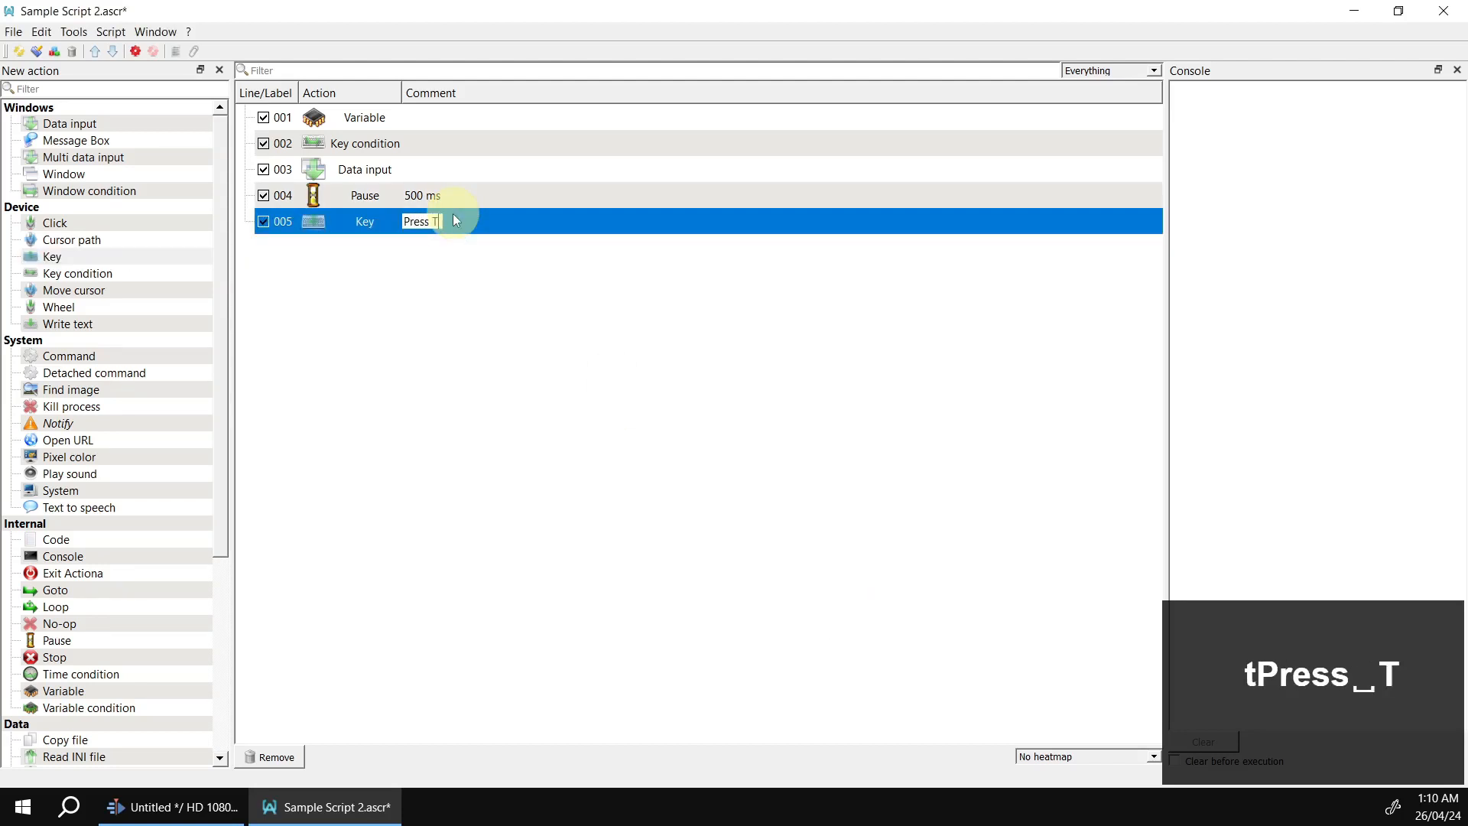
click(413, 267)
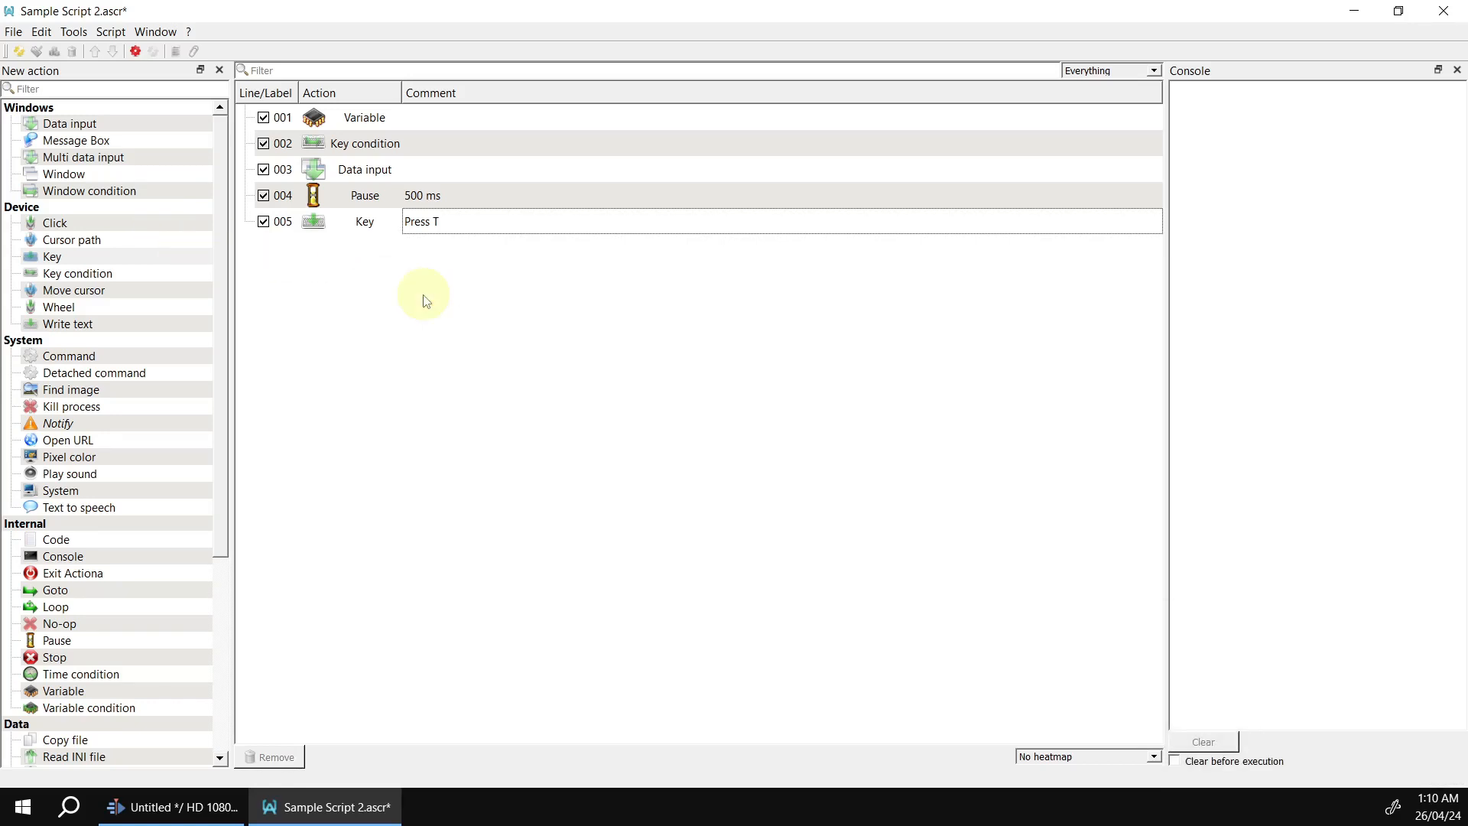
key(ctrl+v)
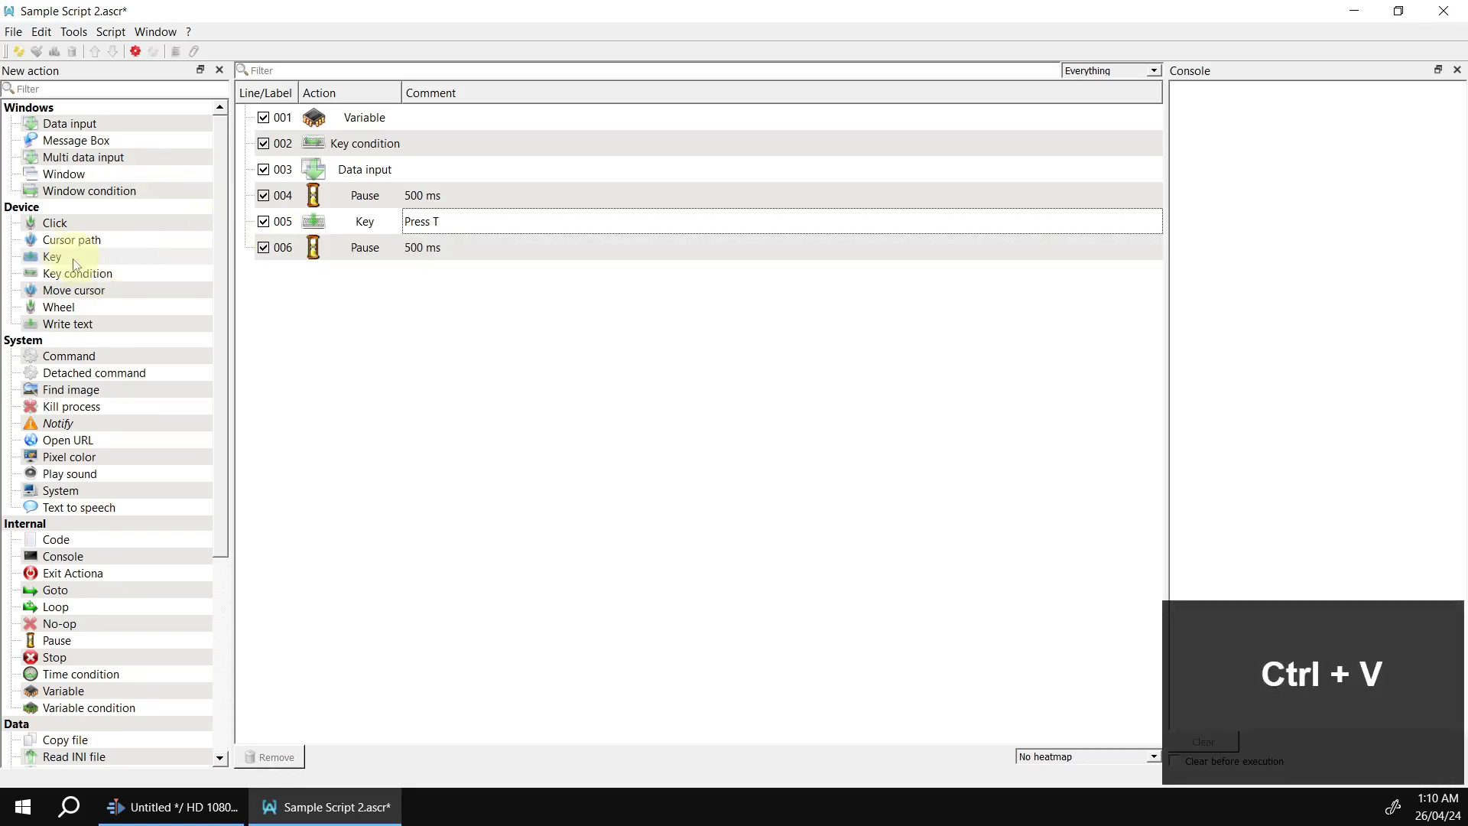
Add a Key action at the end of the script that presses and releases Ctrl+Right once
drag(74, 264, 413, 346)
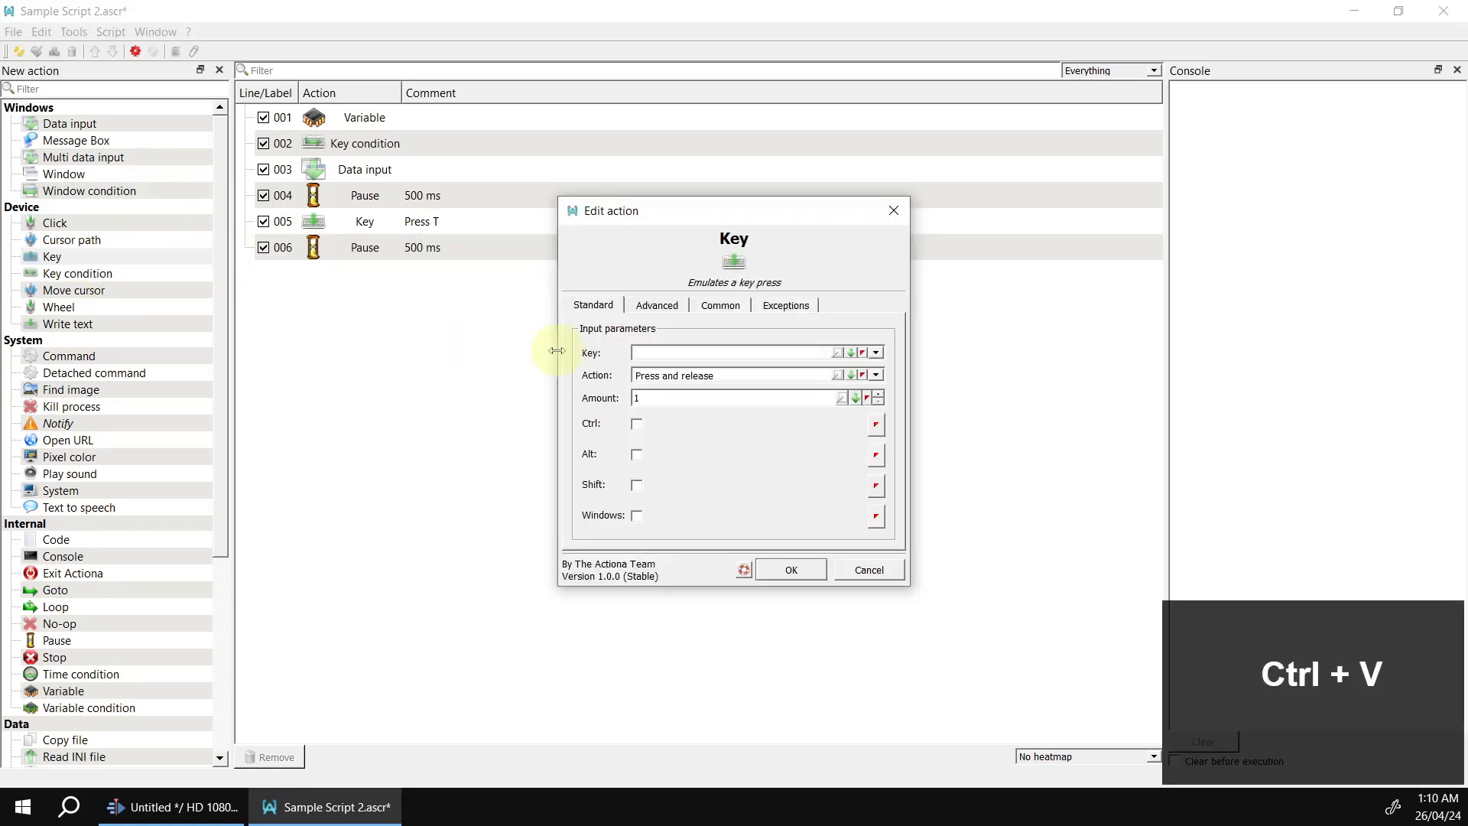
click(664, 351)
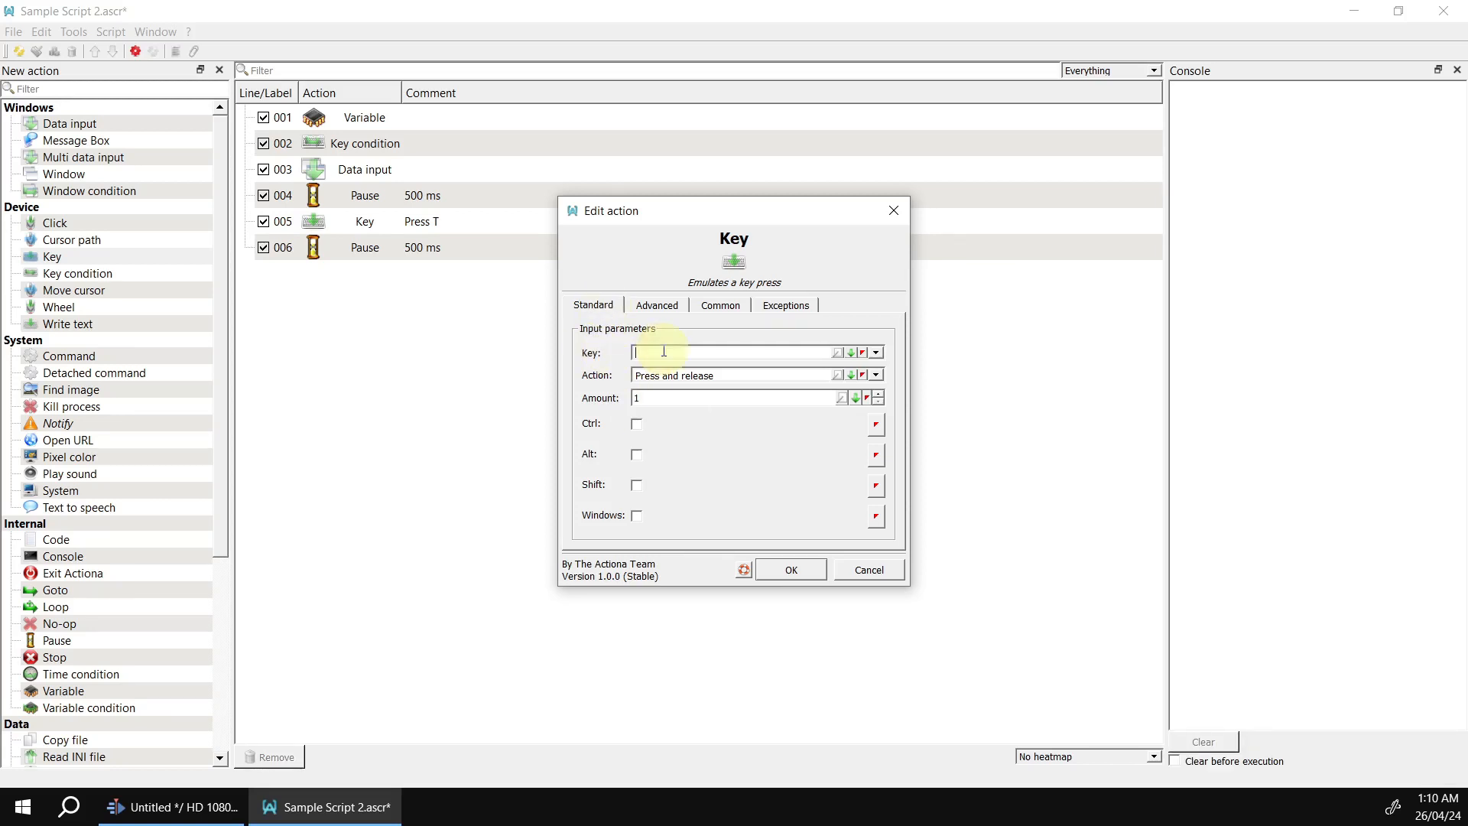
key(Right)
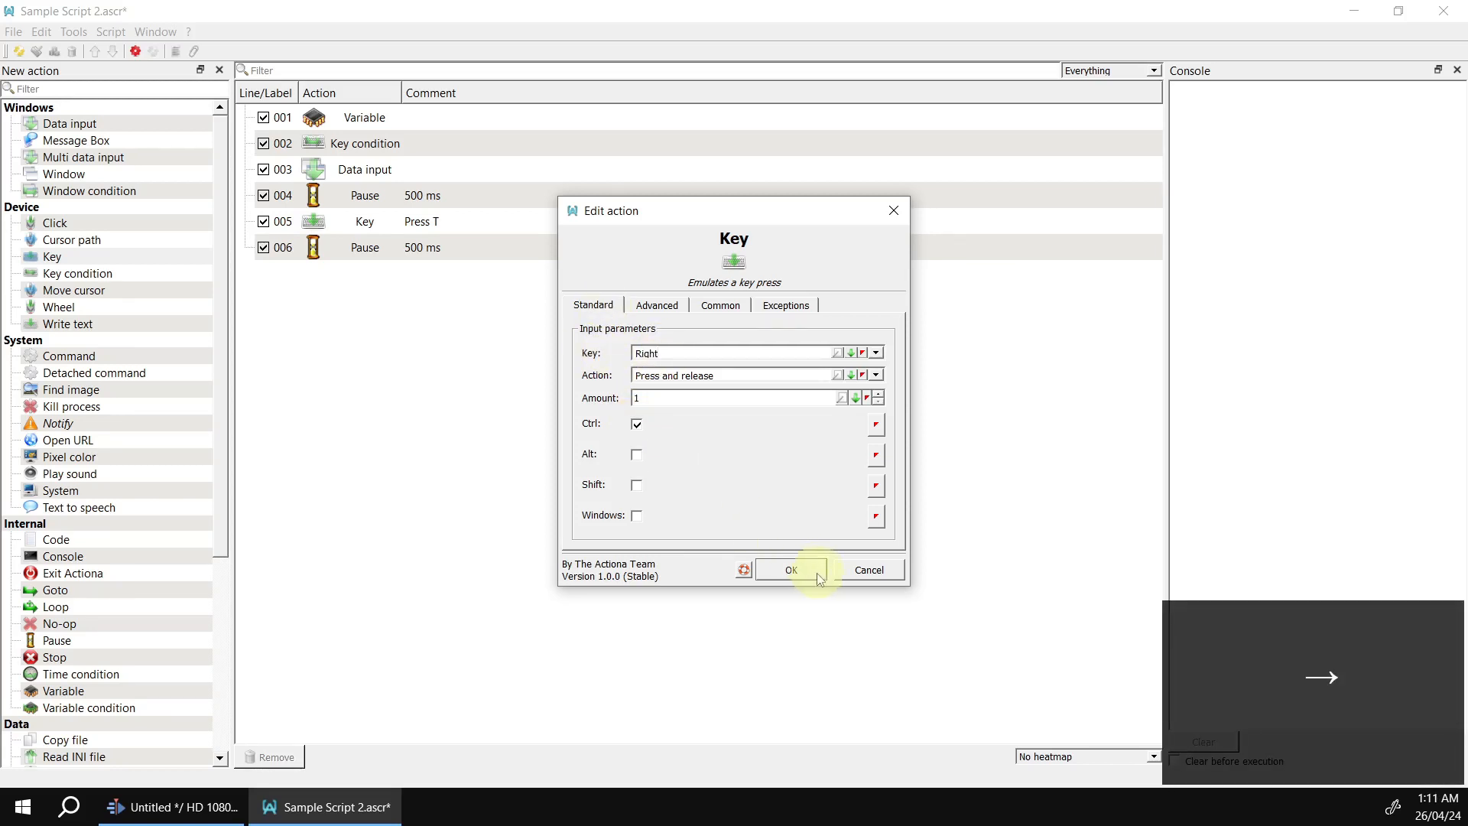
click(817, 572)
Comment the new Key action "Go to next guide" and paste the copied 500 ms Pause action below it
double_click(432, 274)
text(Go t)
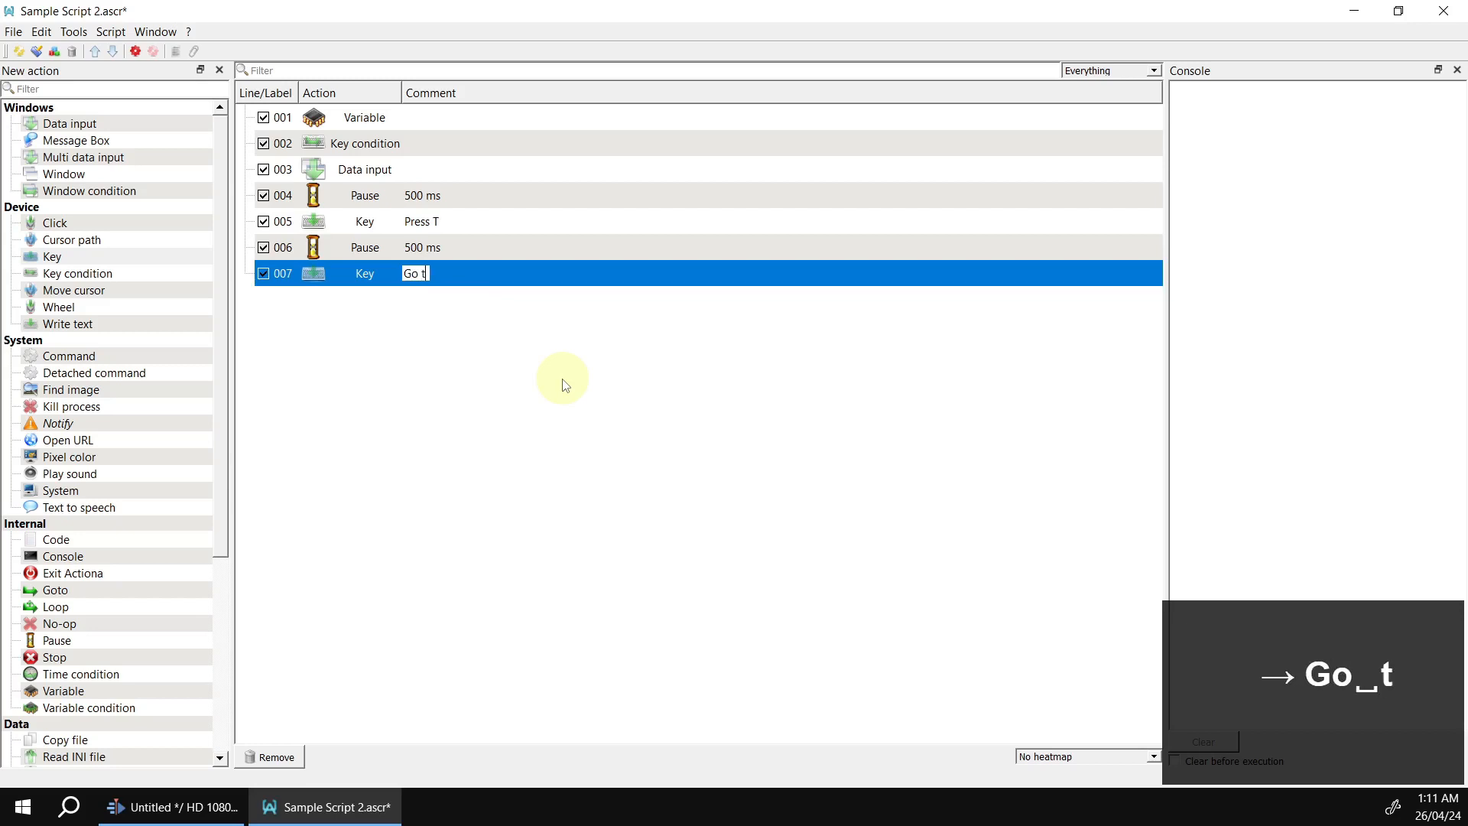
text(o next gui)
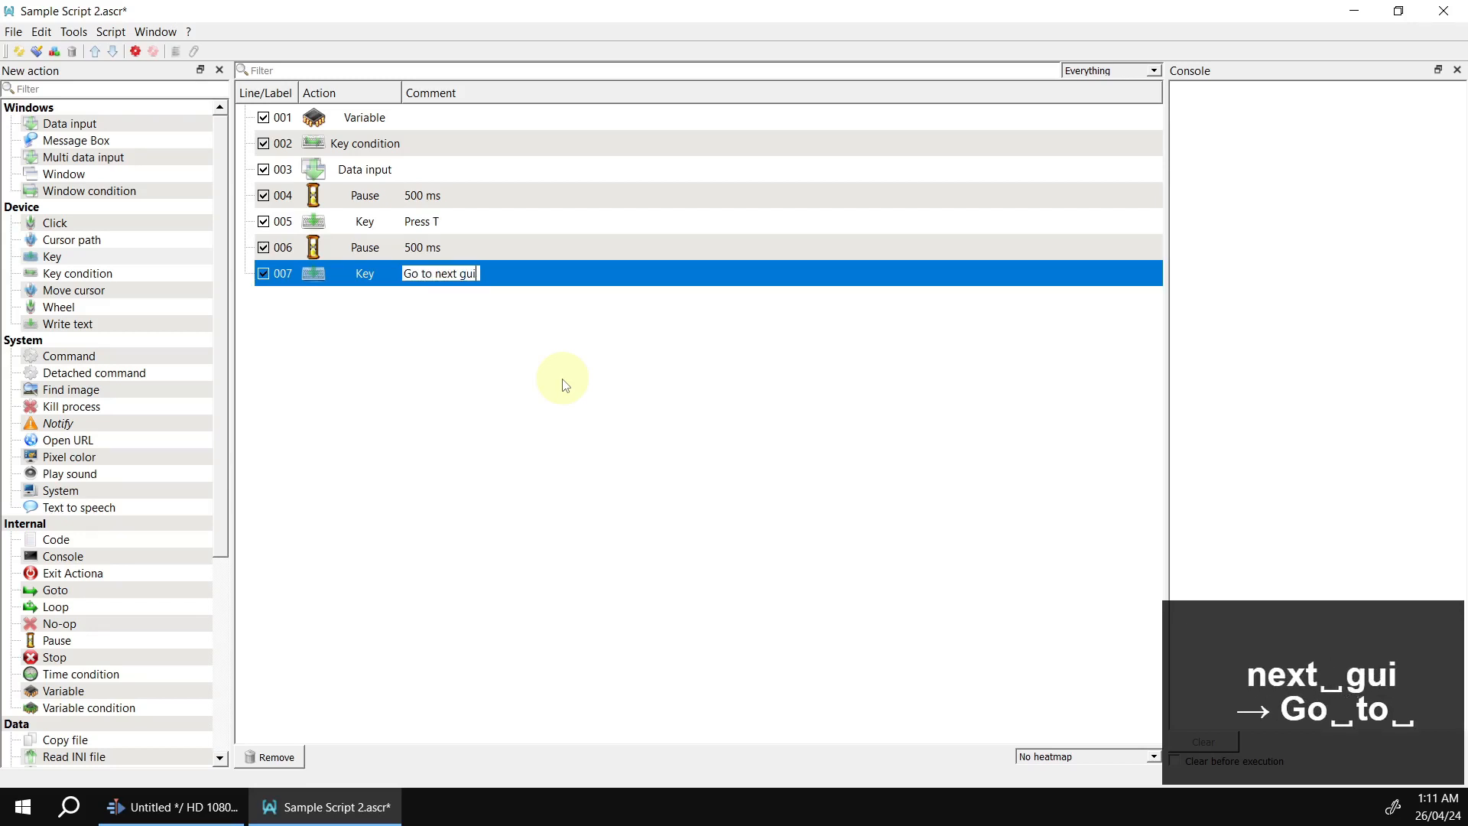
text(de)
click(564, 385)
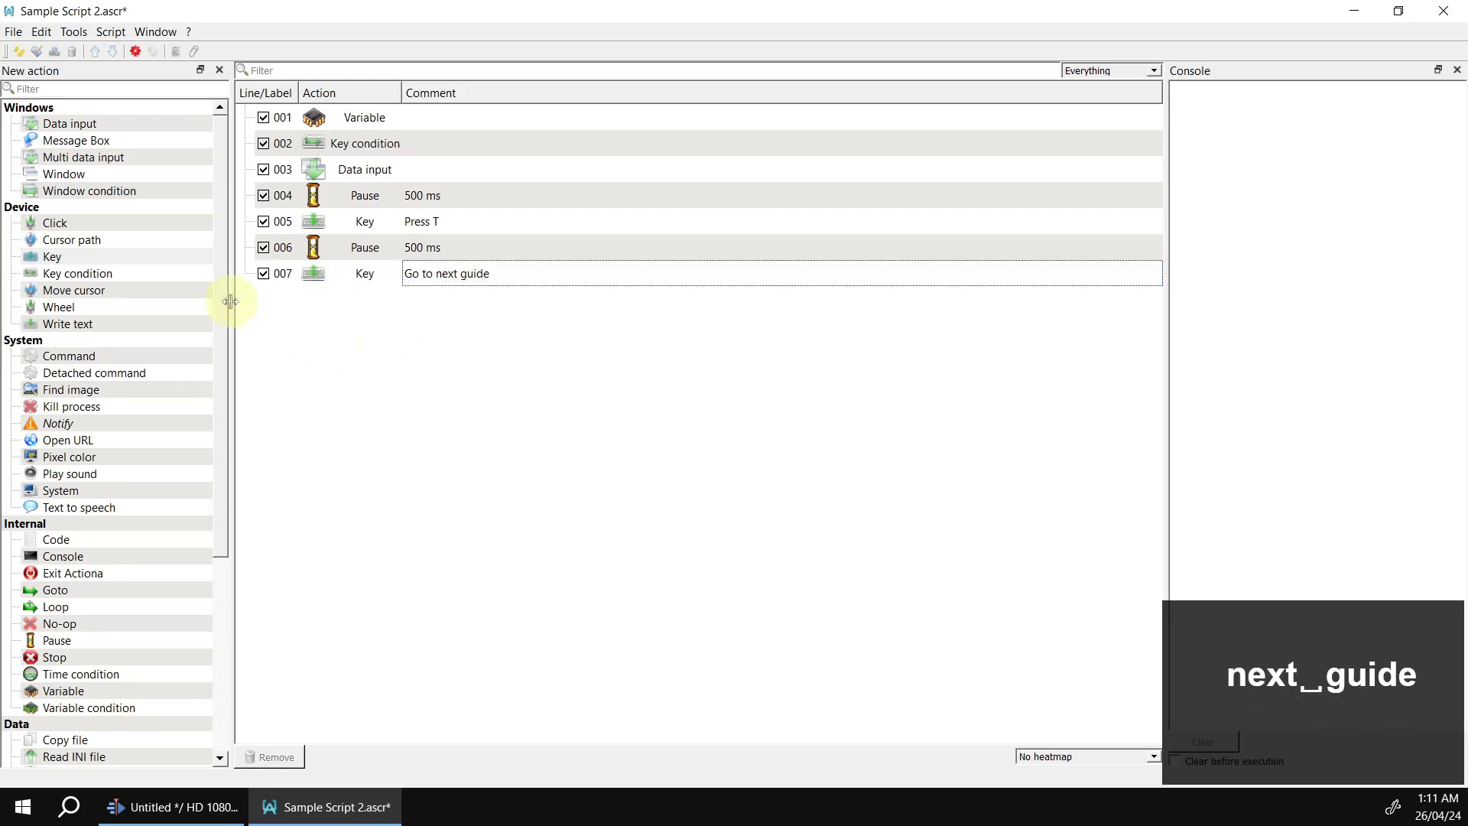
key(ctrl+v)
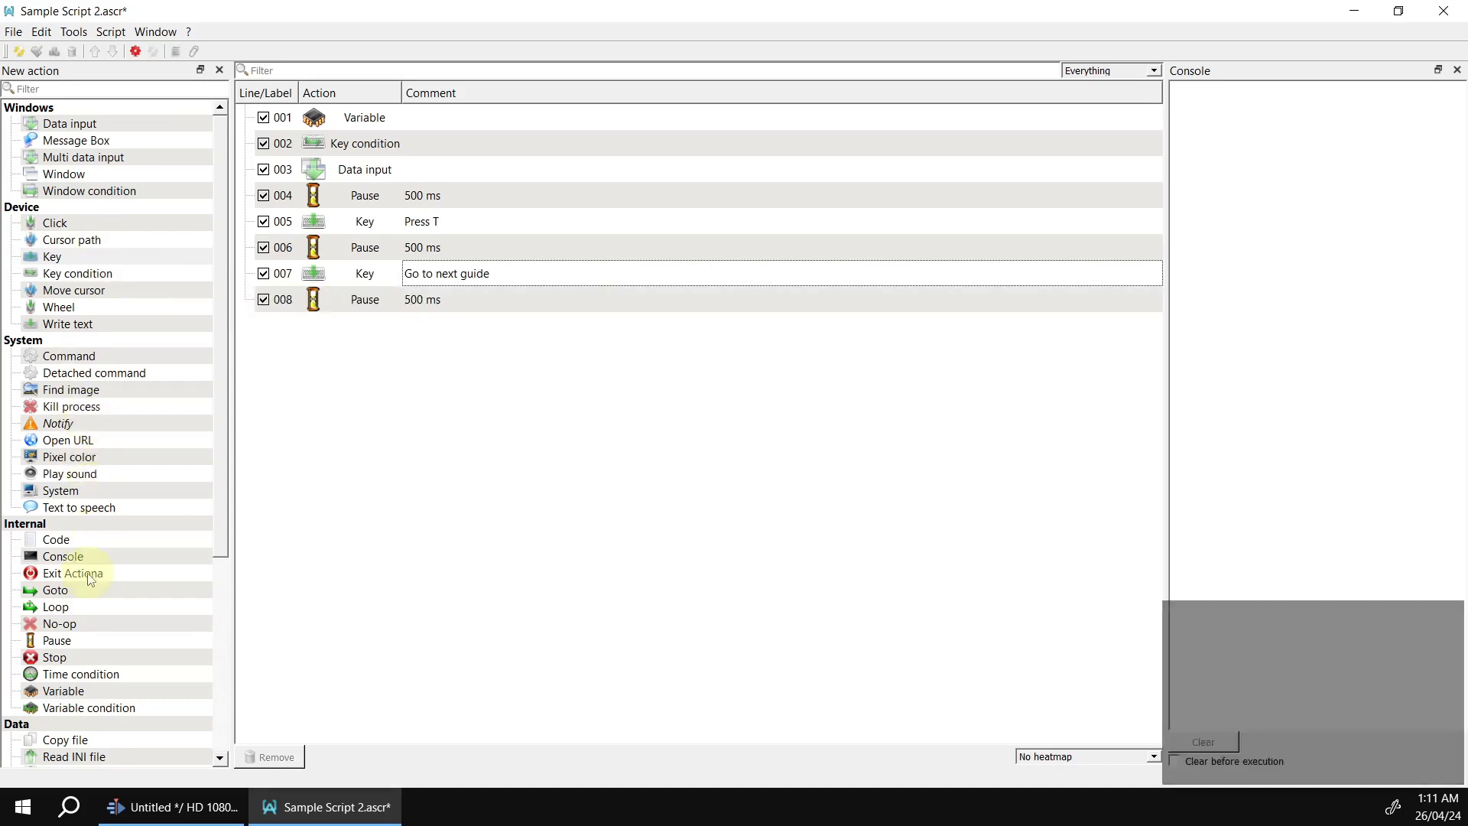
Add a Key action at the end of the script that presses and releases B once
drag(78, 260, 361, 393)
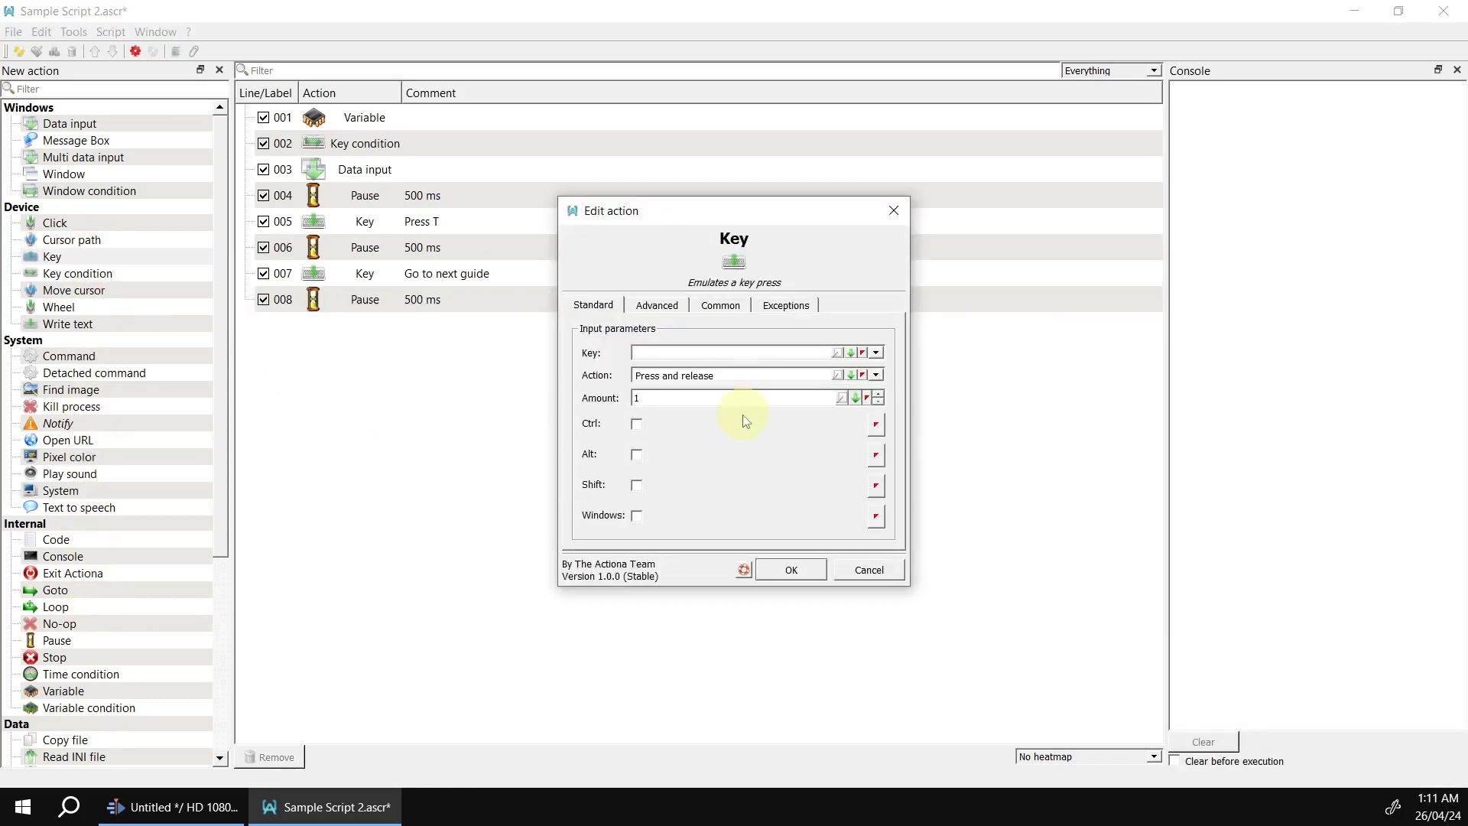
key(b)
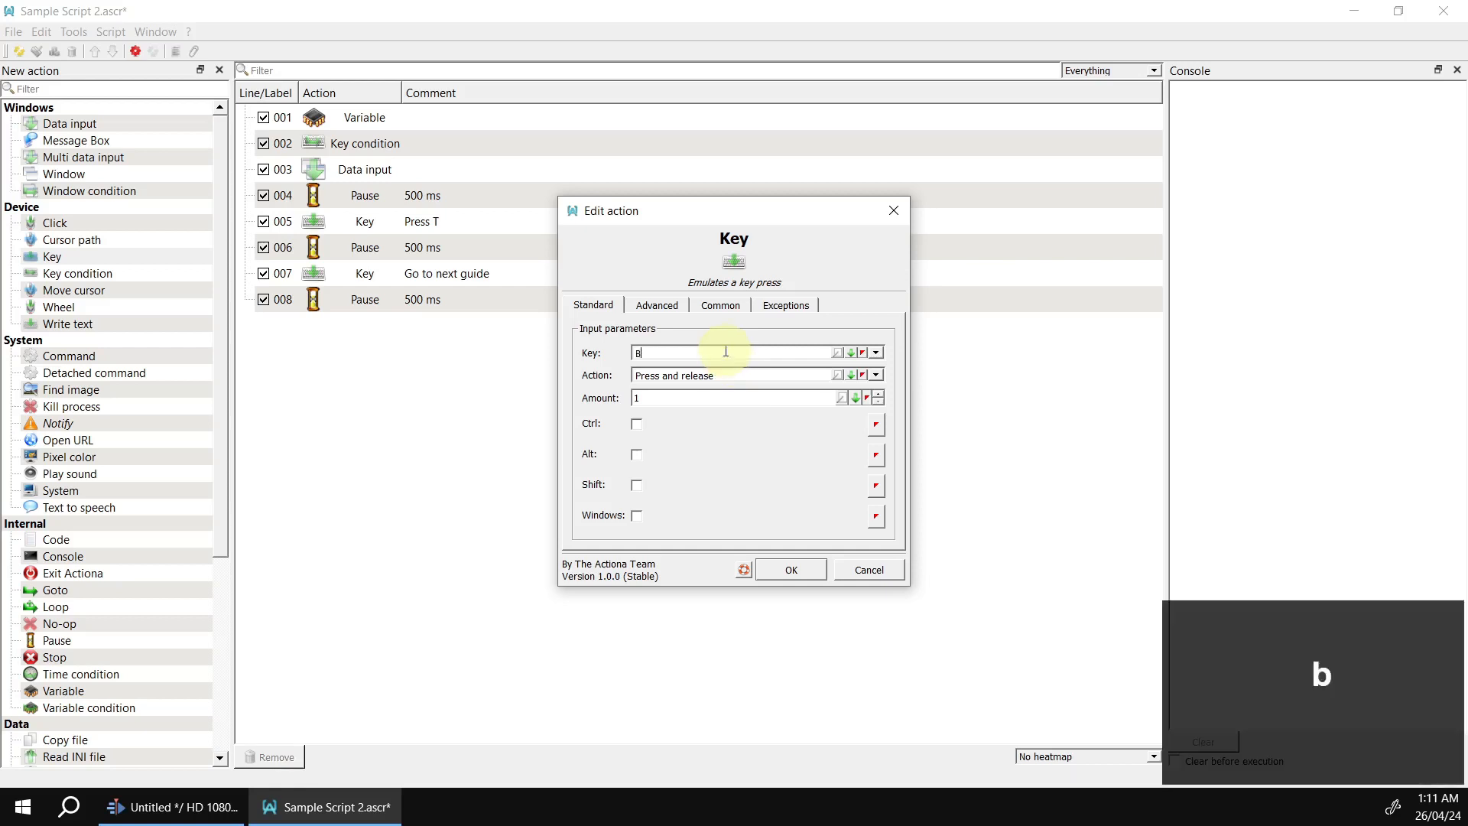
click(777, 574)
Comment the new Key action "Press B" and paste the copied 500 ms Pause action below it
double_click(421, 325)
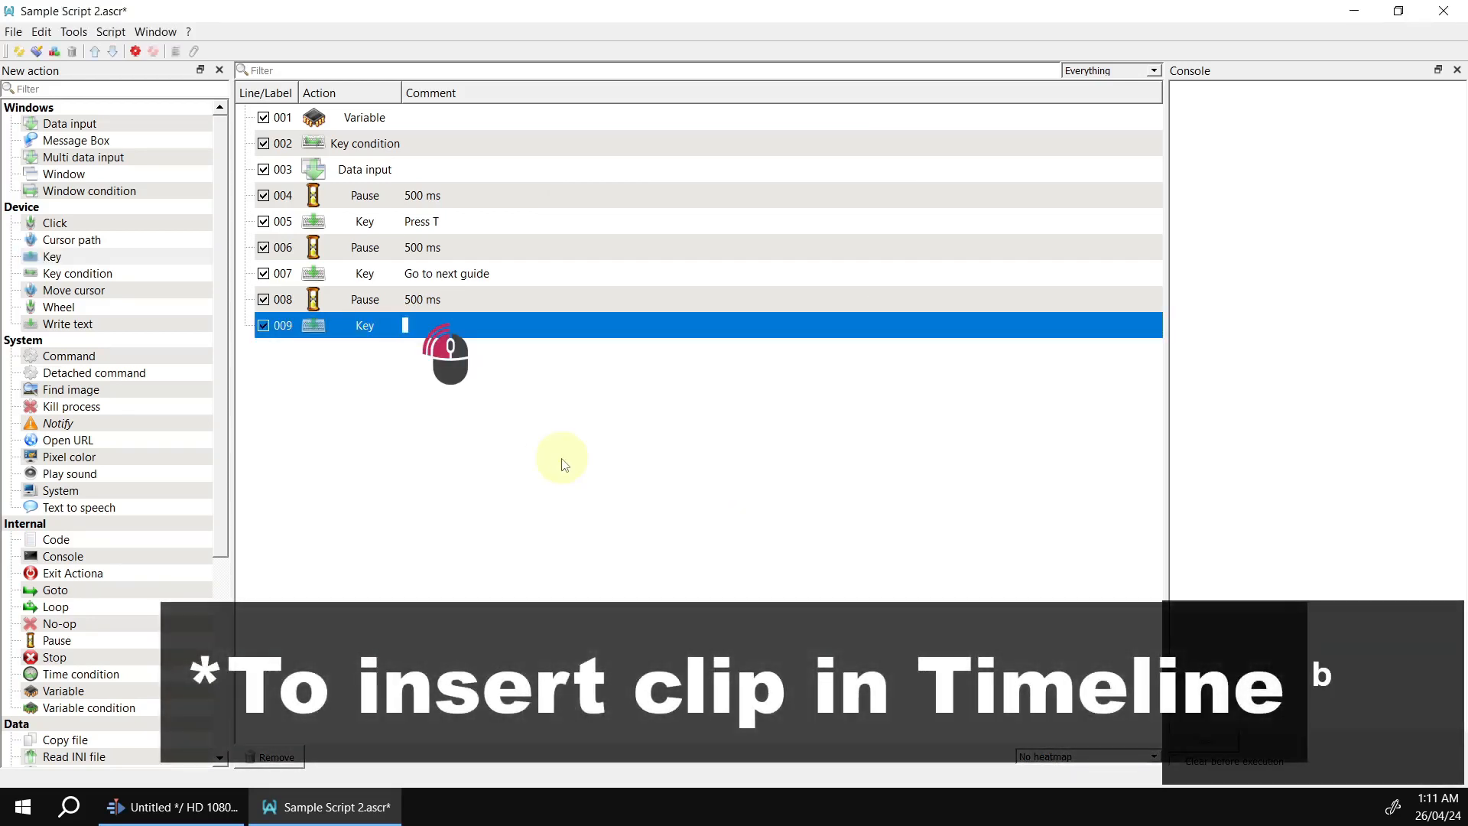
text(Press B)
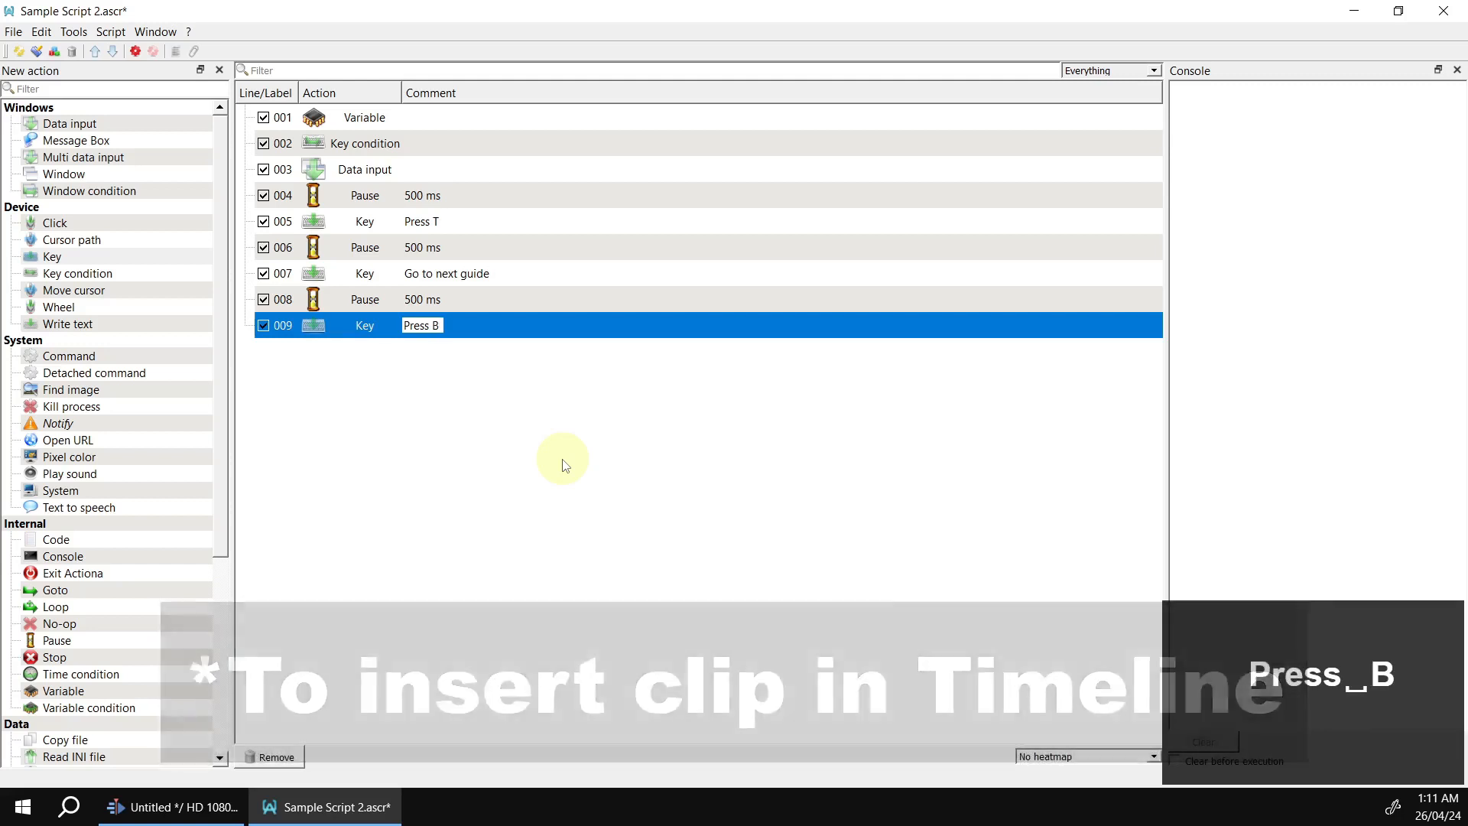
key(ctrl+v)
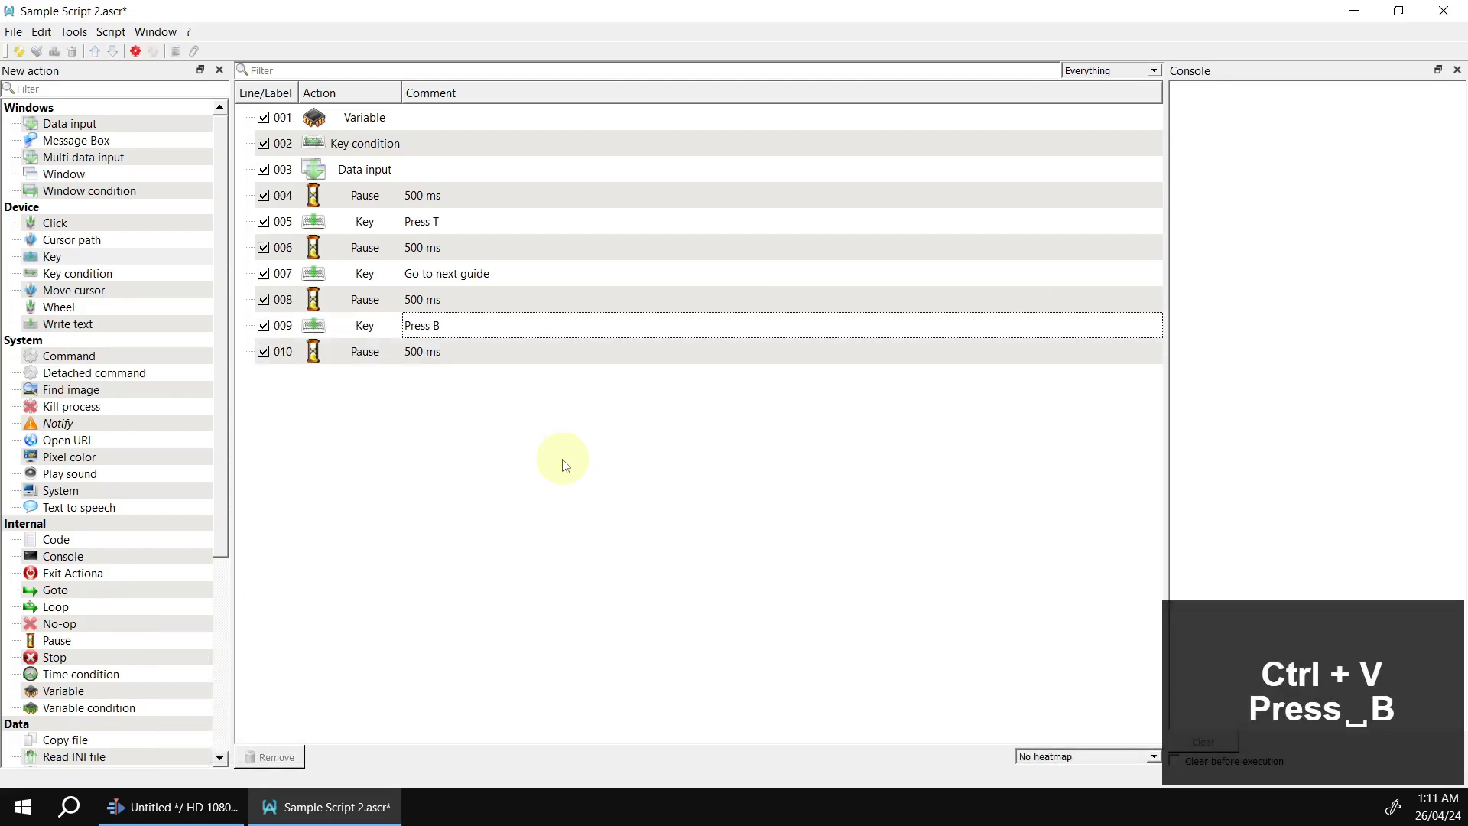
Add another Key action after the Pause on line 010 that presses and releases T once
drag(52, 256, 340, 434)
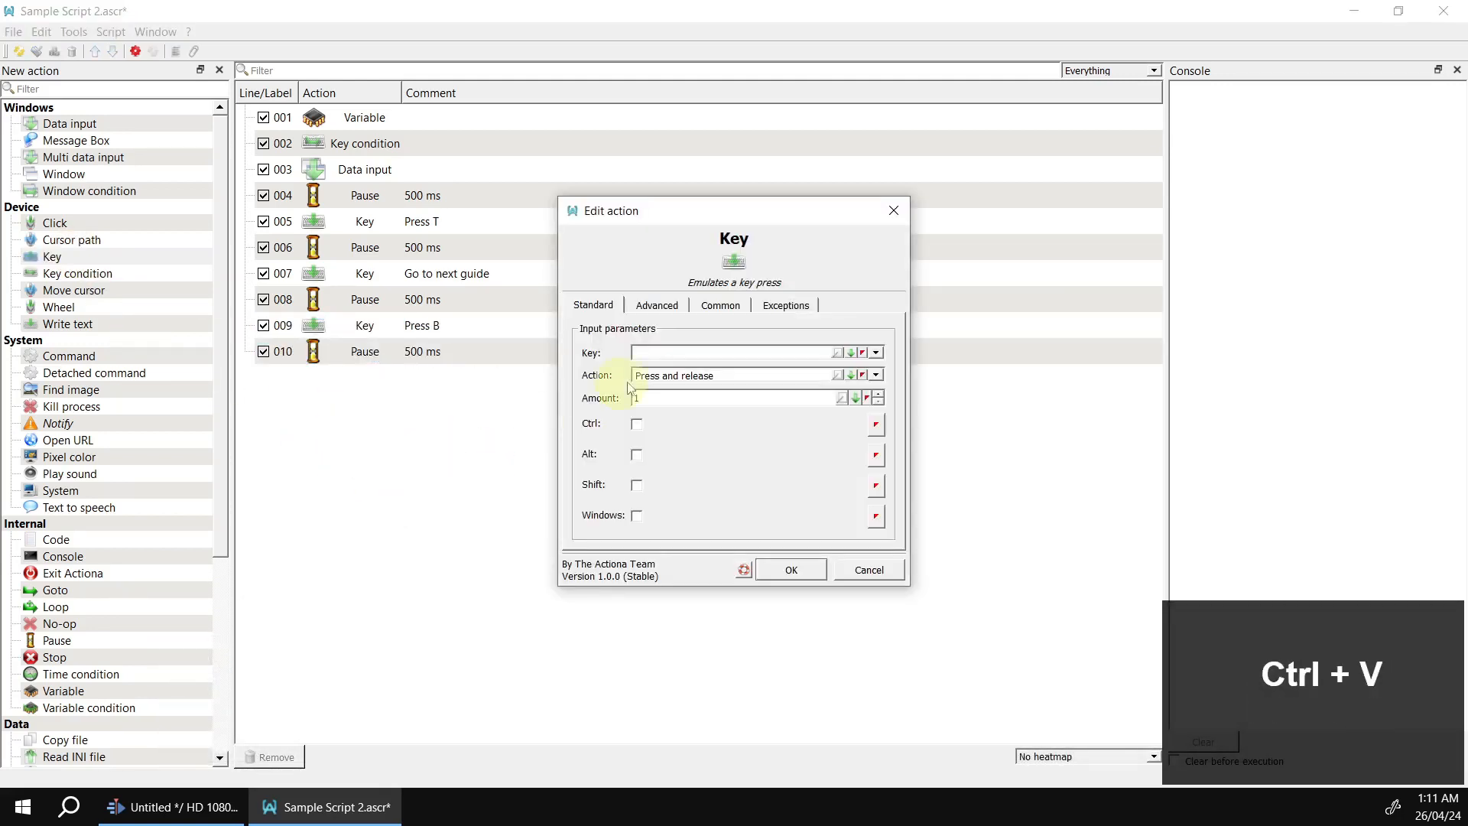
click(710, 355)
text(t)
click(791, 570)
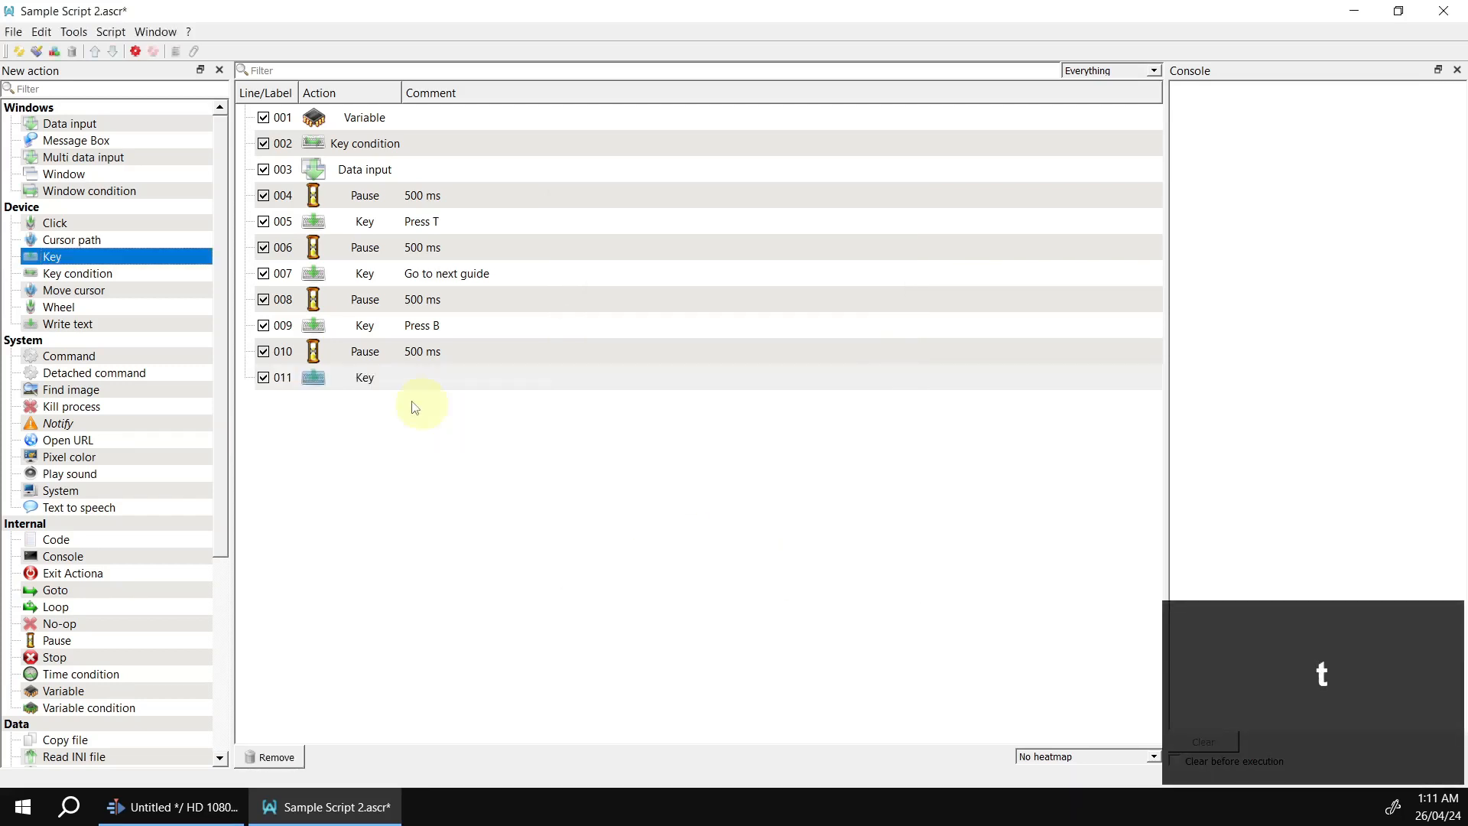
Comment the Key action on line 011 "Press T" and paste the 500 ms Pause action after it
click(424, 376)
text(Press T)
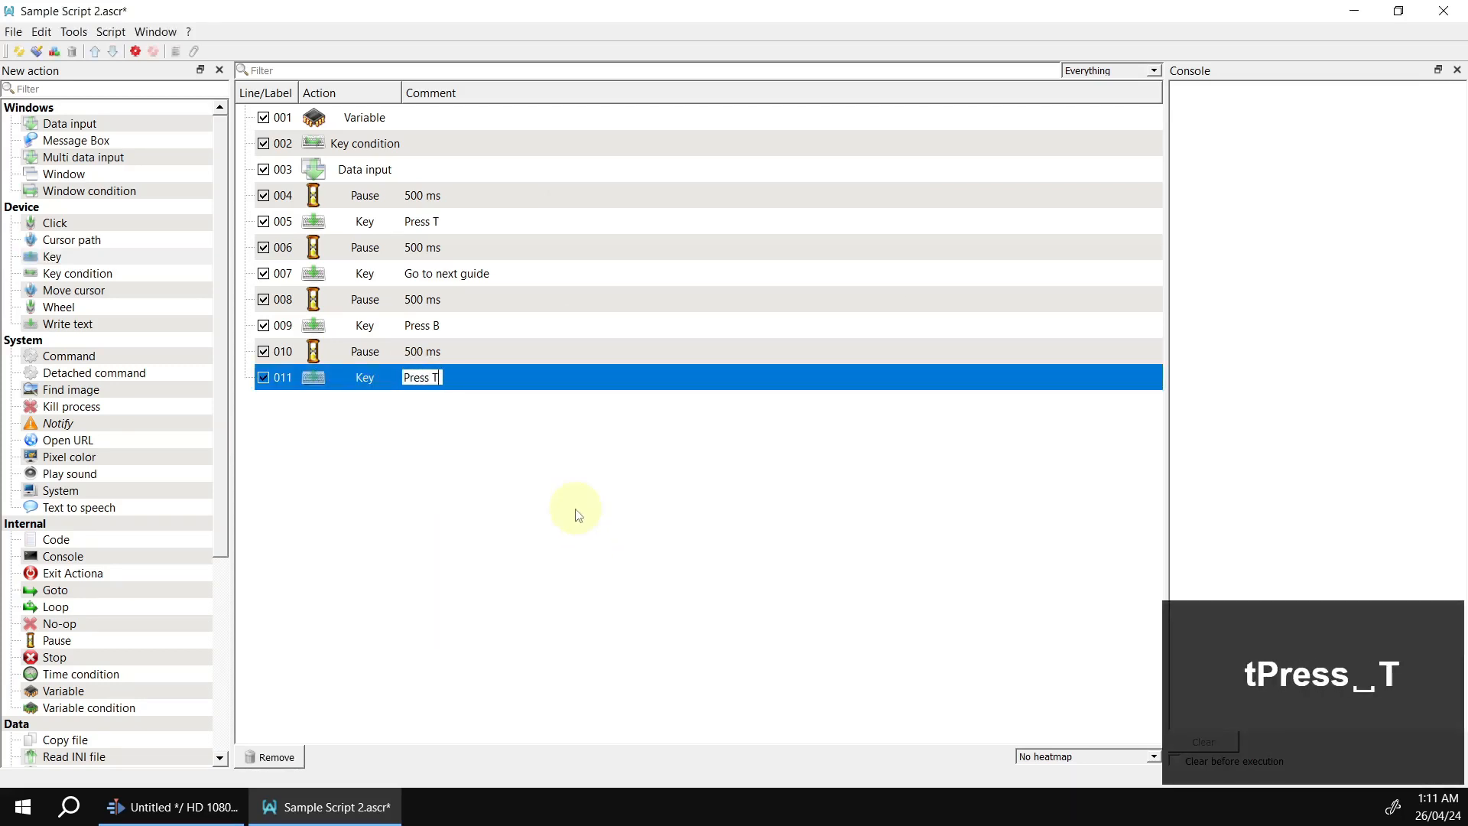
click(579, 515)
key(ctrl+v)
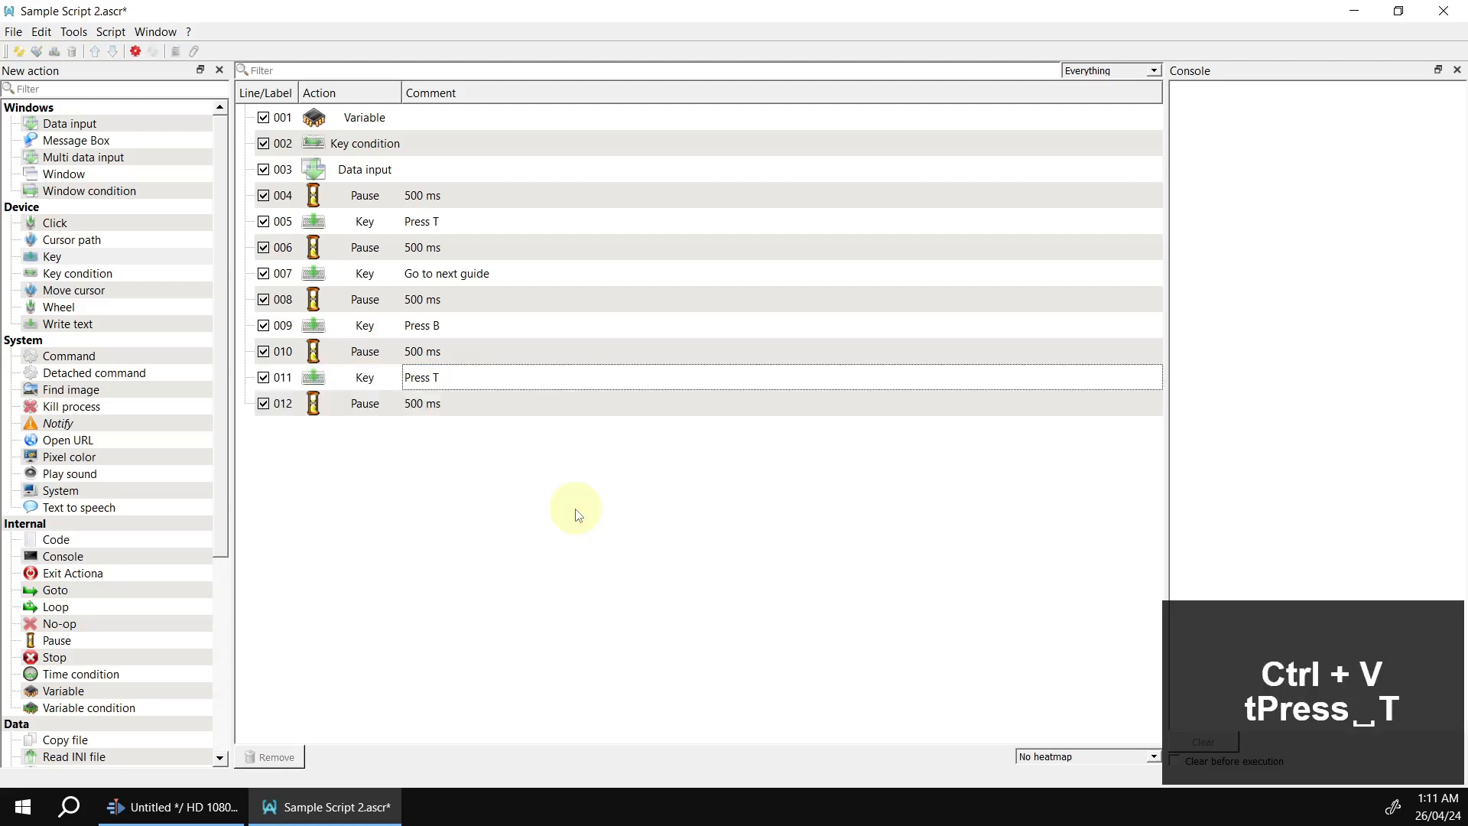
Add a Key action at the end of the script that presses and releases Down once, with the comment "Press Down"
drag(76, 256, 442, 485)
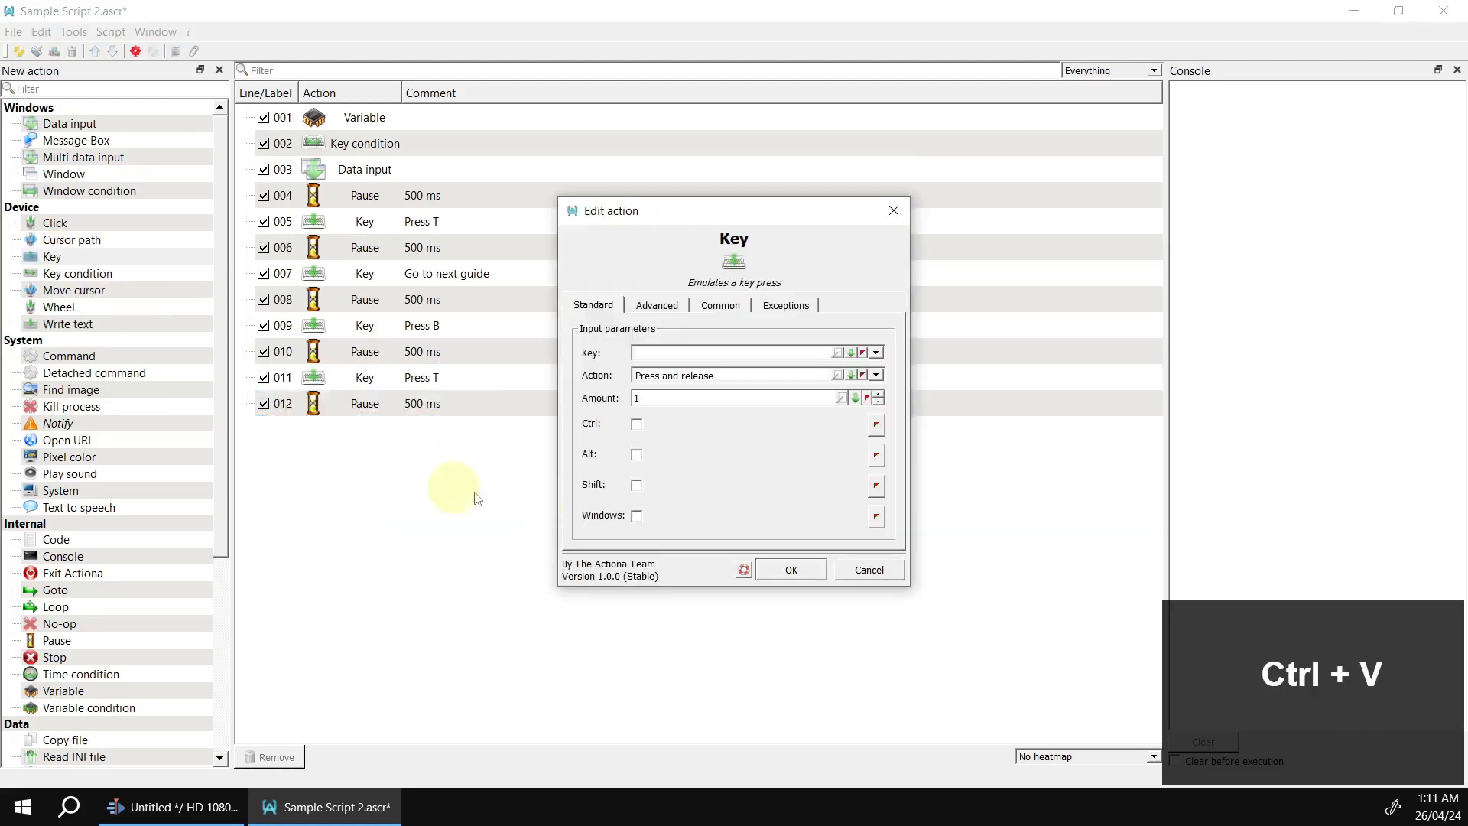
key(Down)
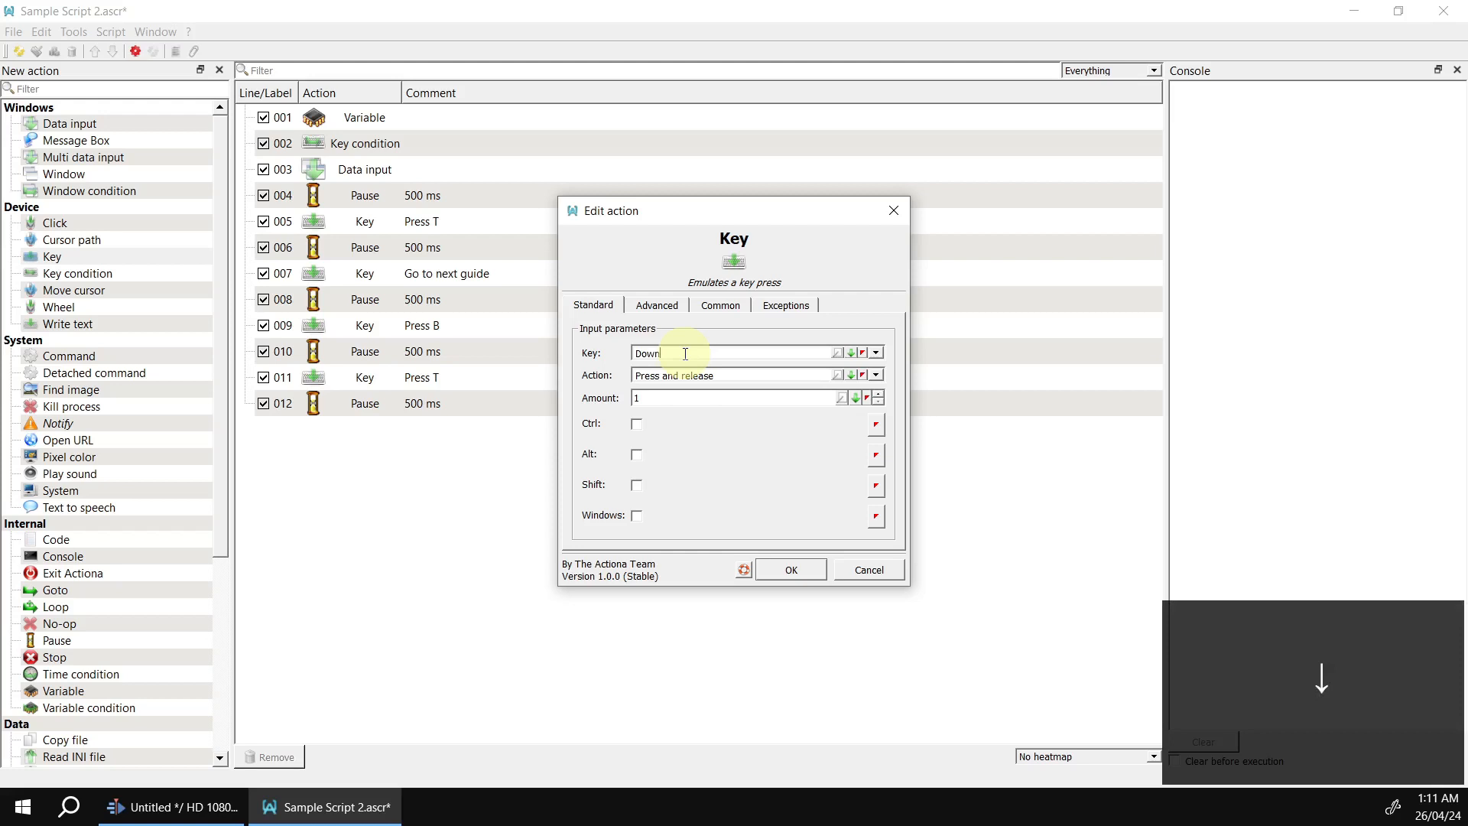
click(788, 570)
double_click(413, 432)
text(Pree)
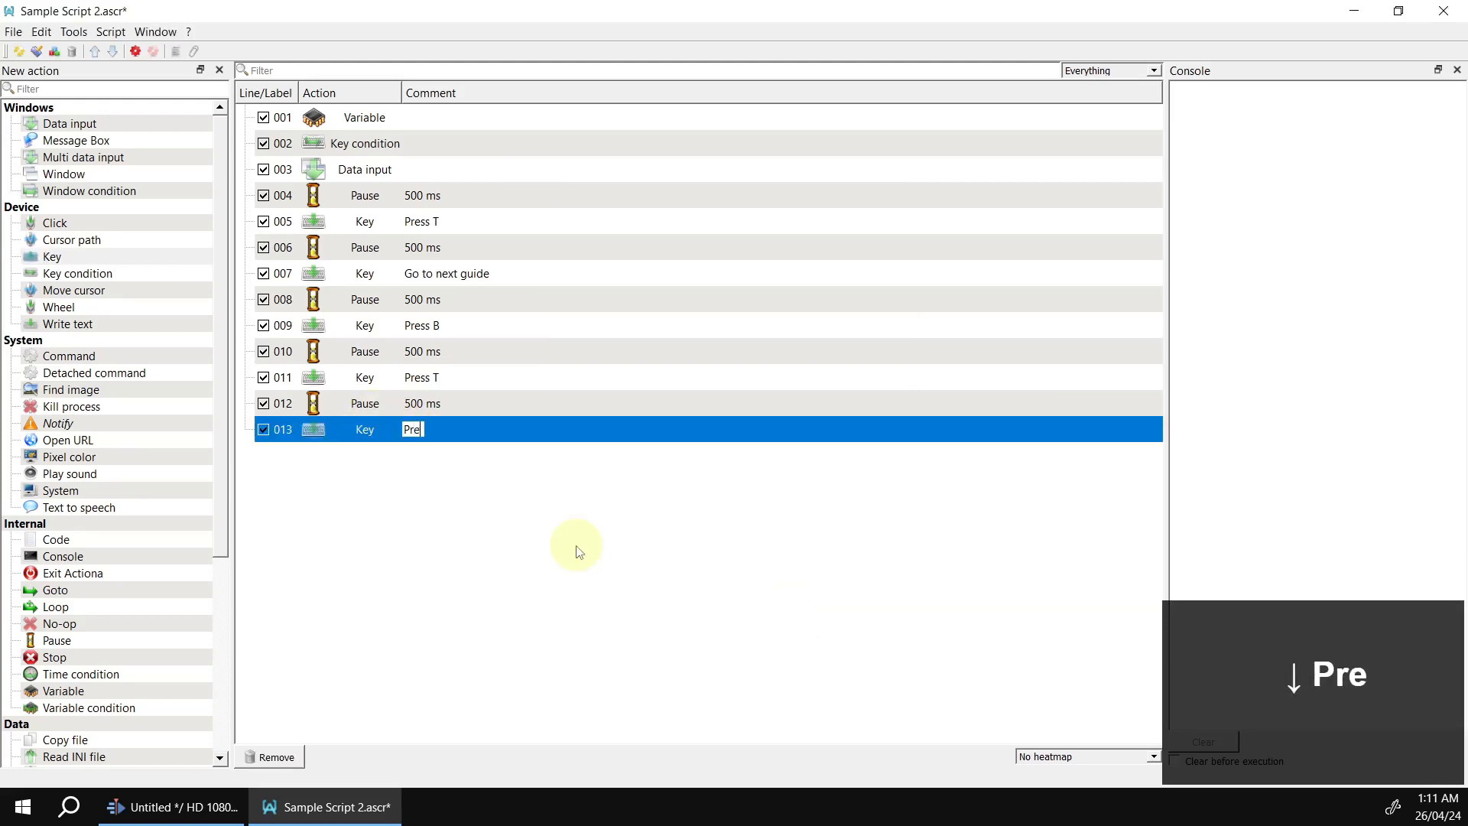
key(BackSpace)
text(ss Down)
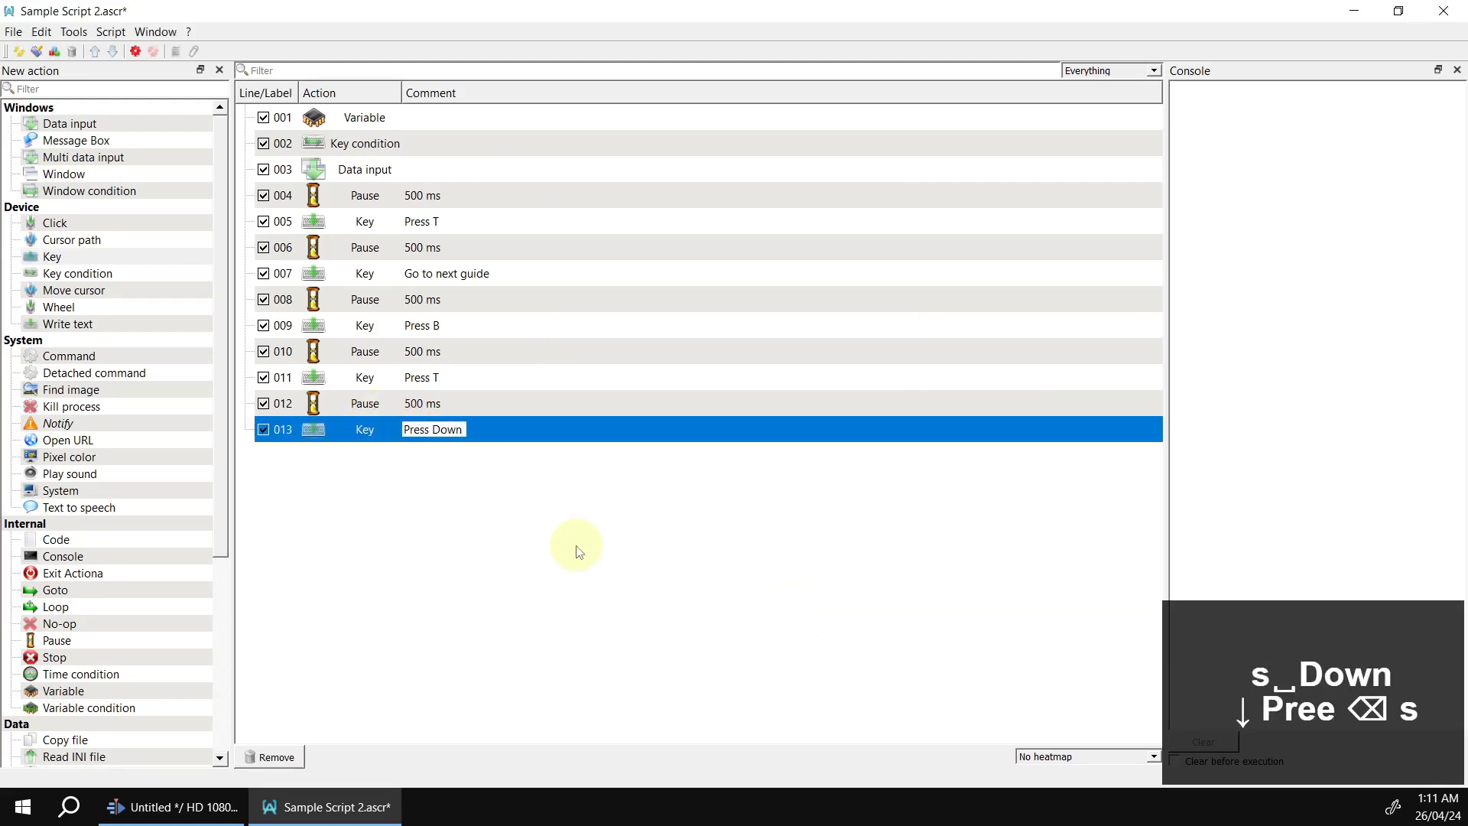
click(517, 482)
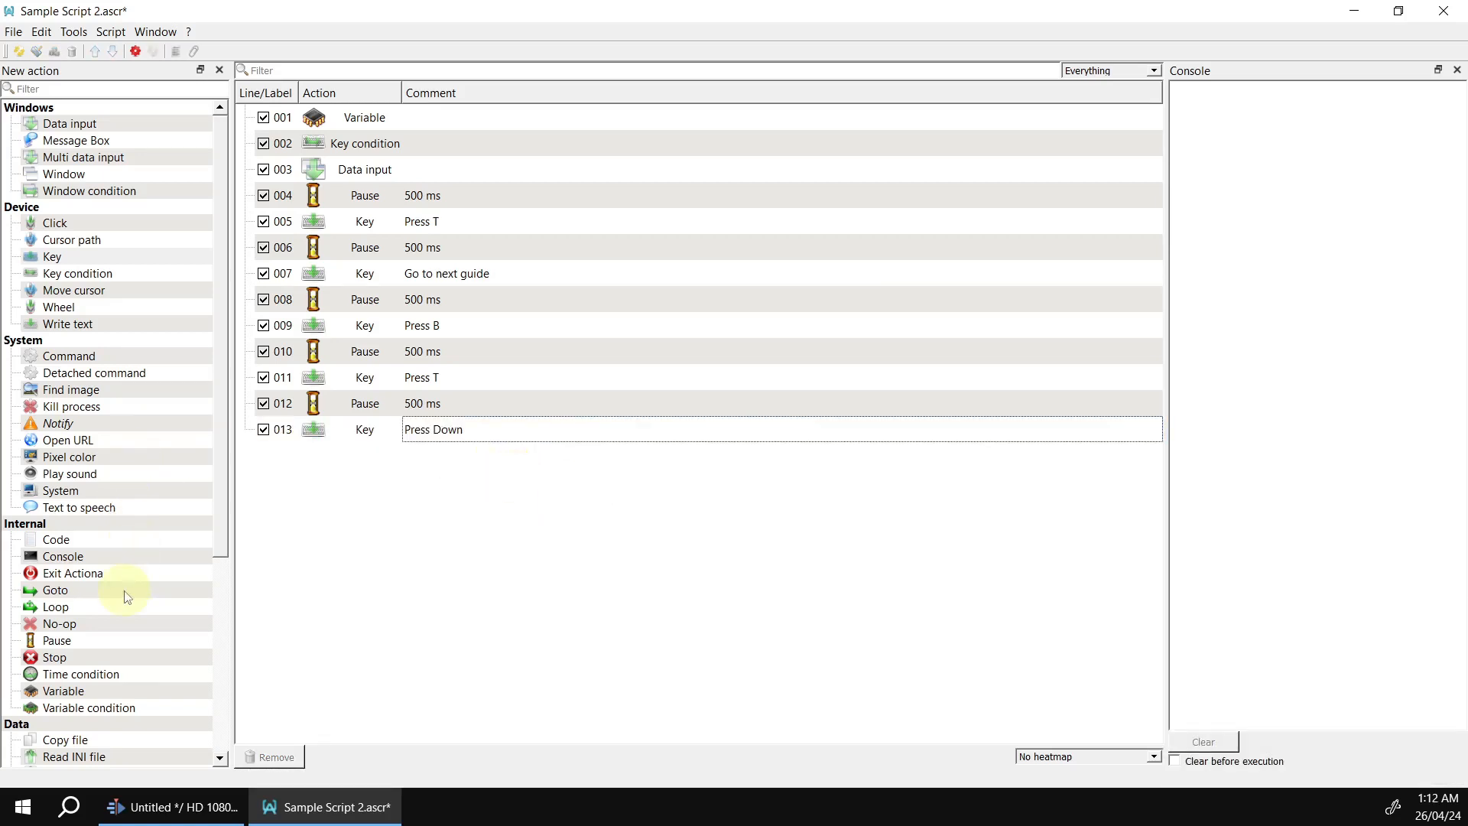
Add a Loop action at the end of the script that returns to line 004 with the count set to count-1
drag(64, 612, 415, 572)
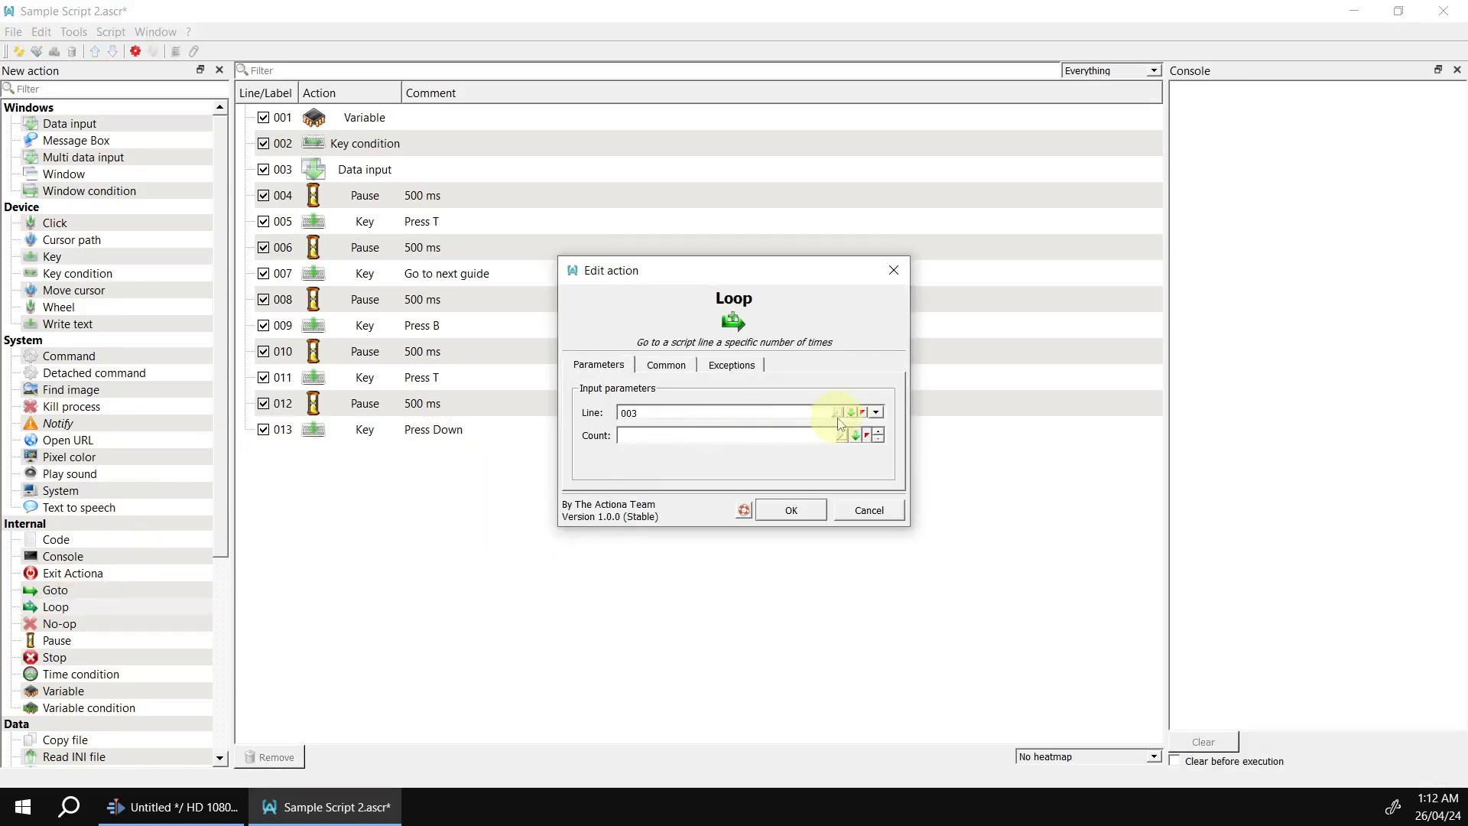
click(877, 413)
click(721, 469)
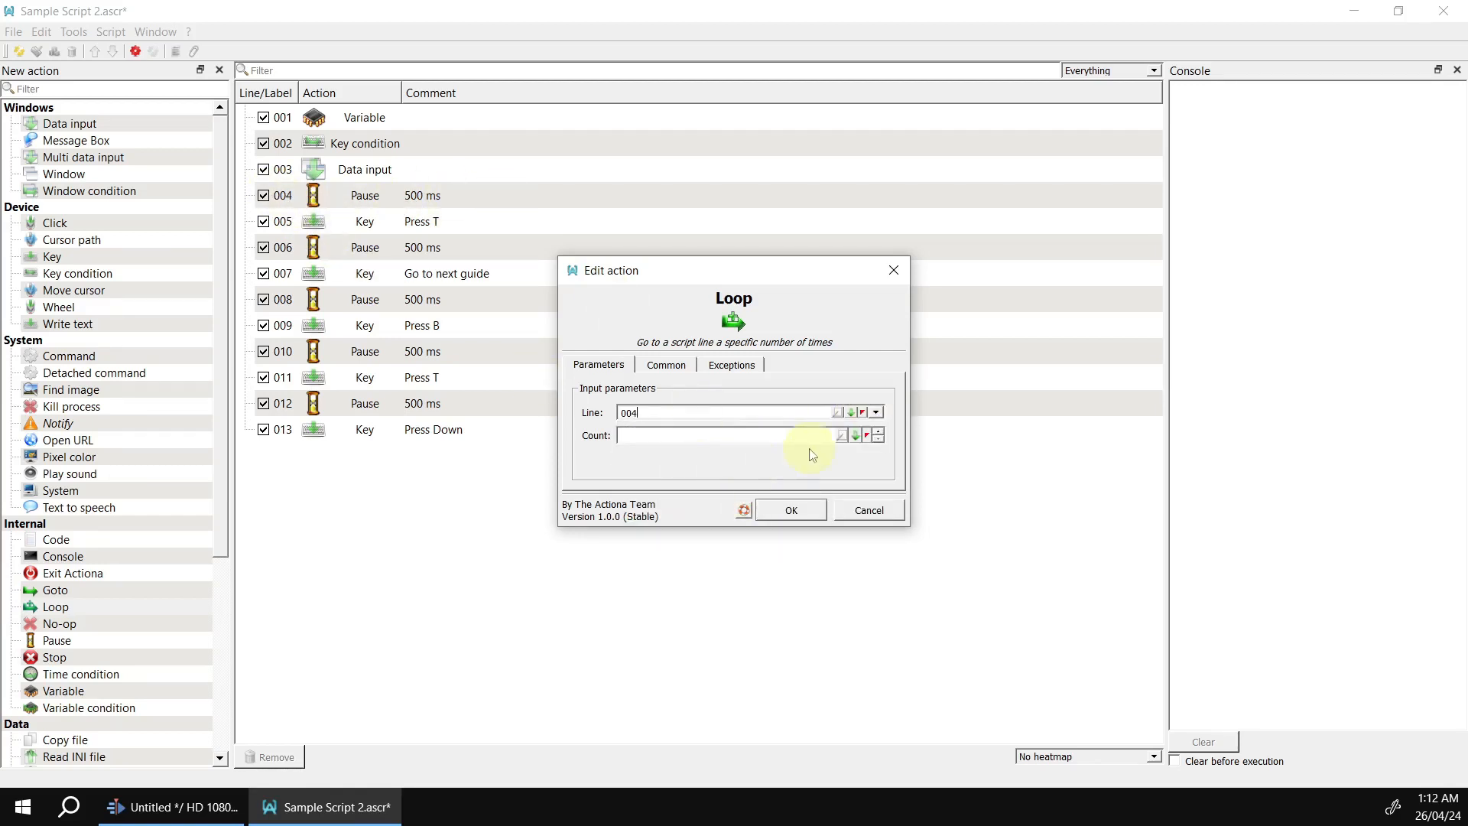
click(860, 435)
mouse_move(958, 452)
click(1045, 445)
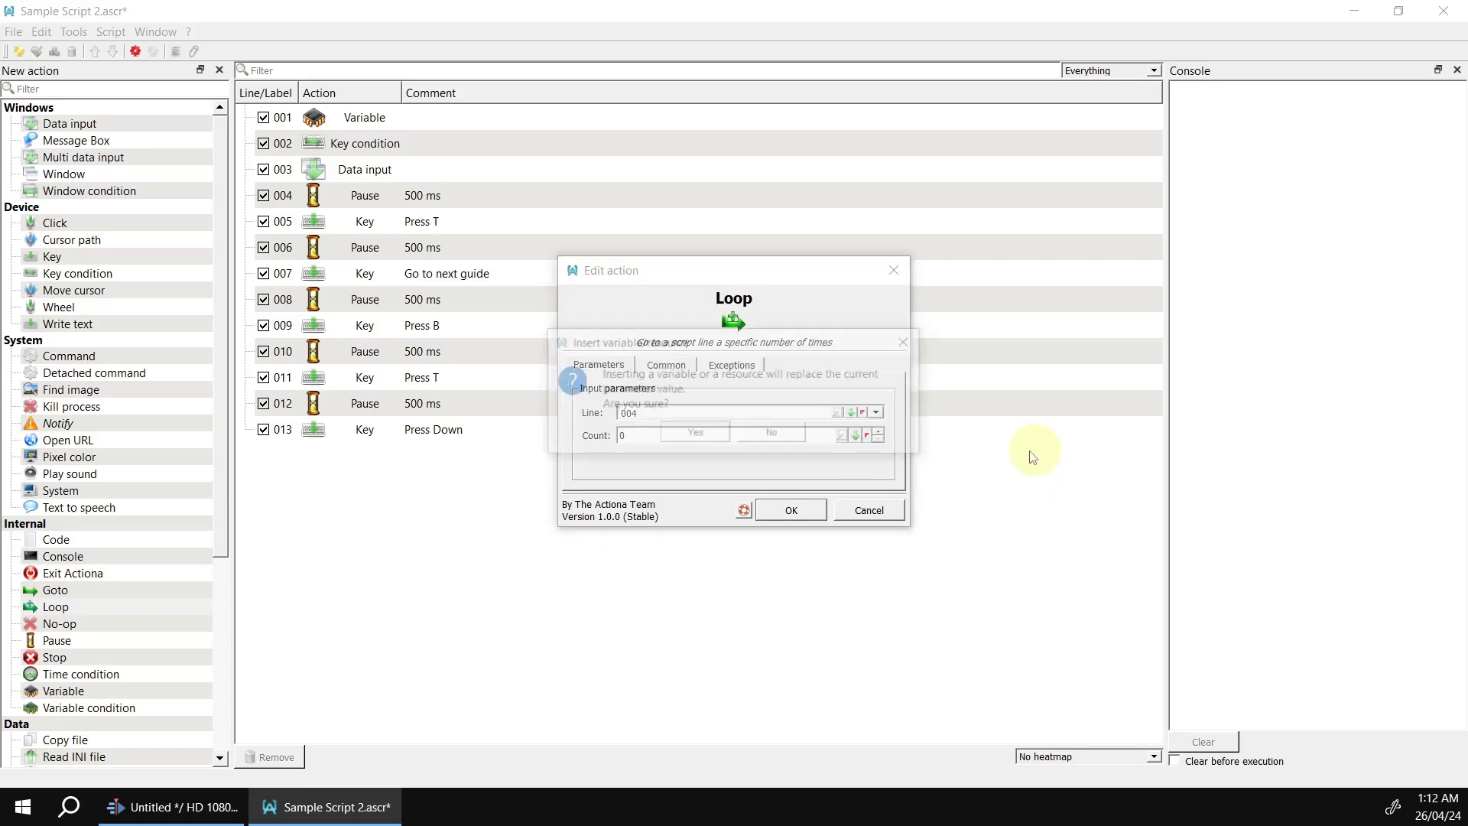
click(686, 436)
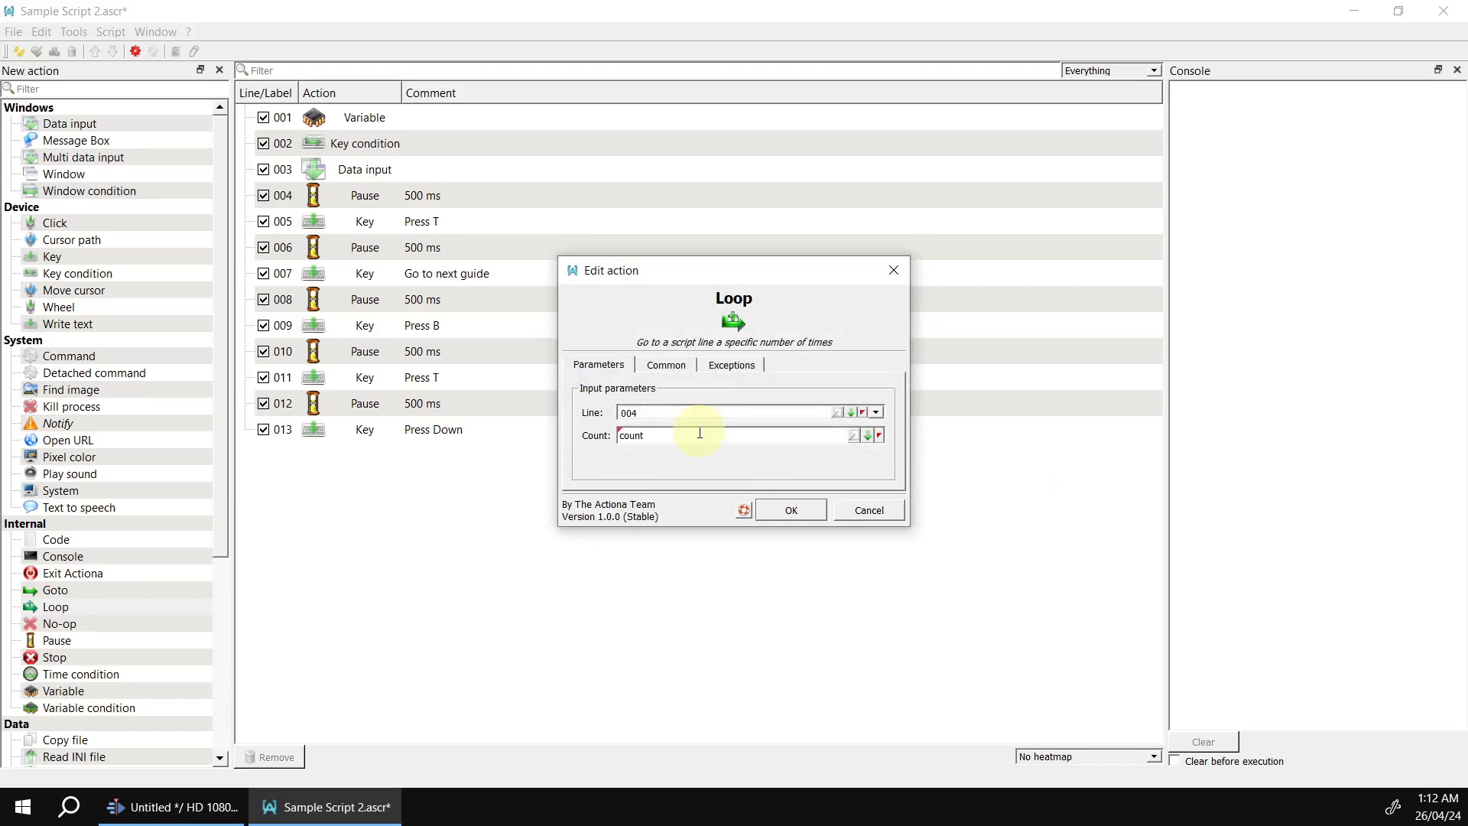
text(-1)
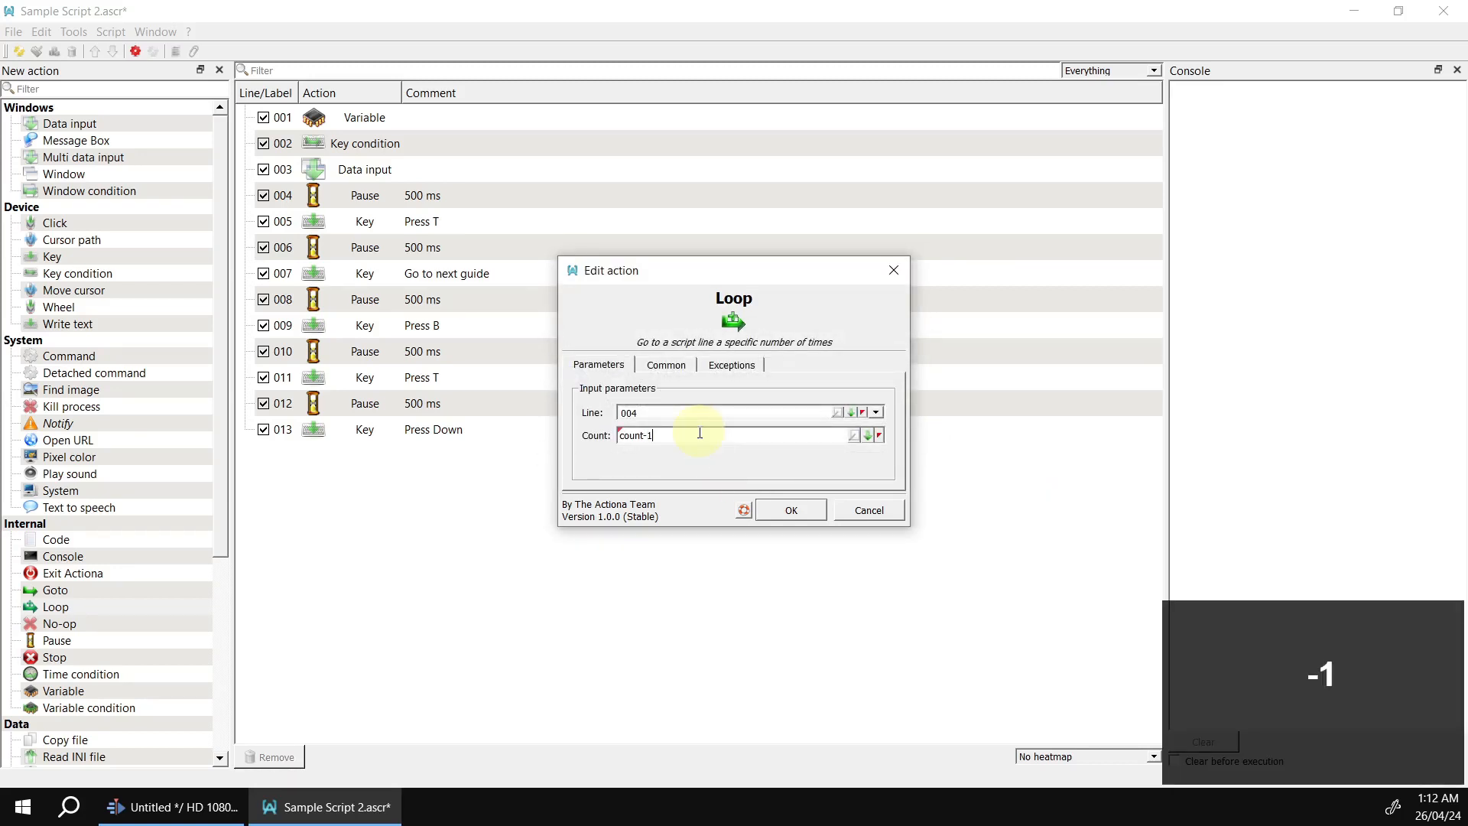
click(778, 510)
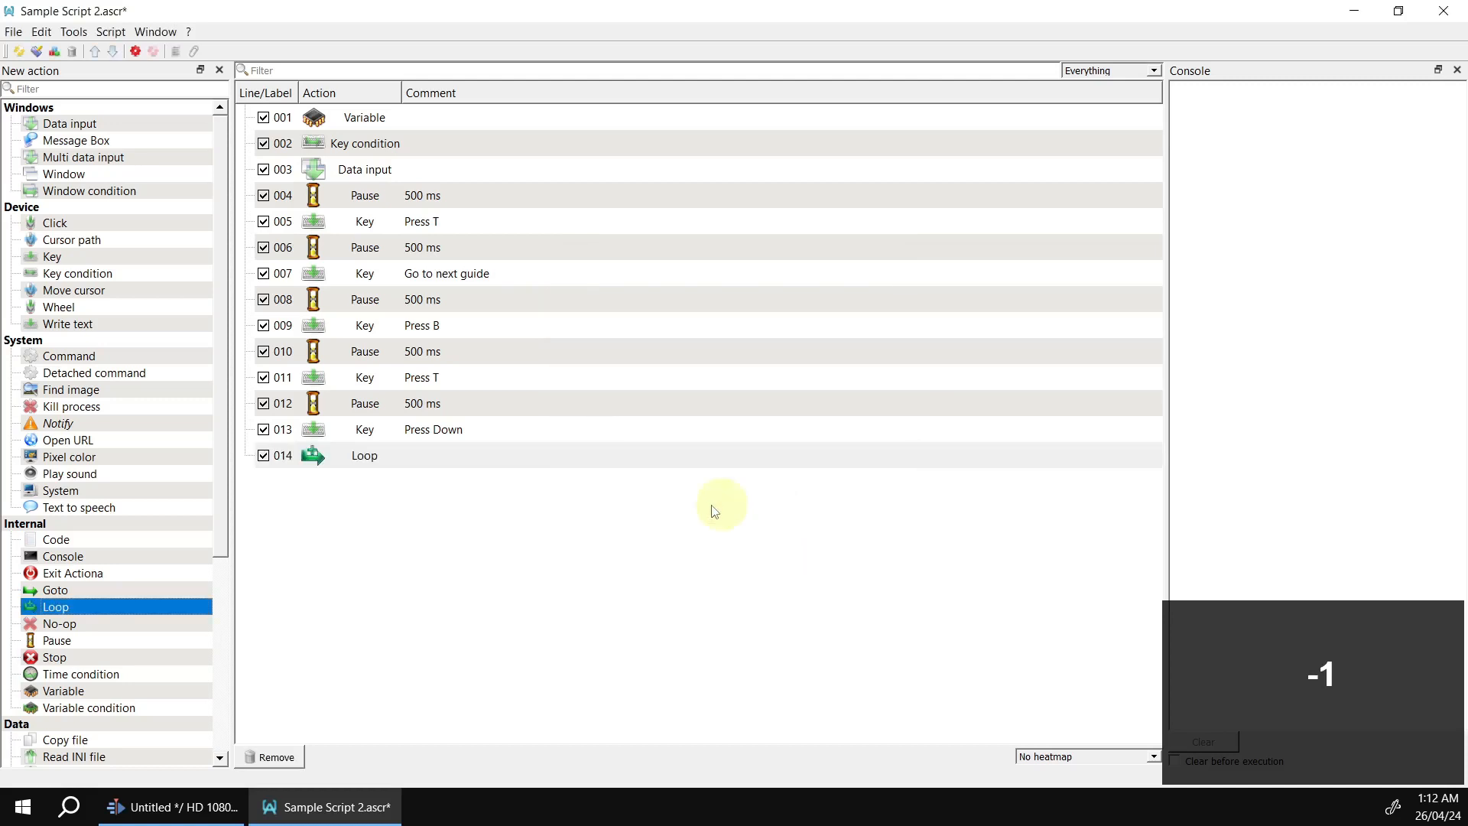
Add a Goto action to line 001 at the end of the script and save the script
scroll(126, 623, down, 2)
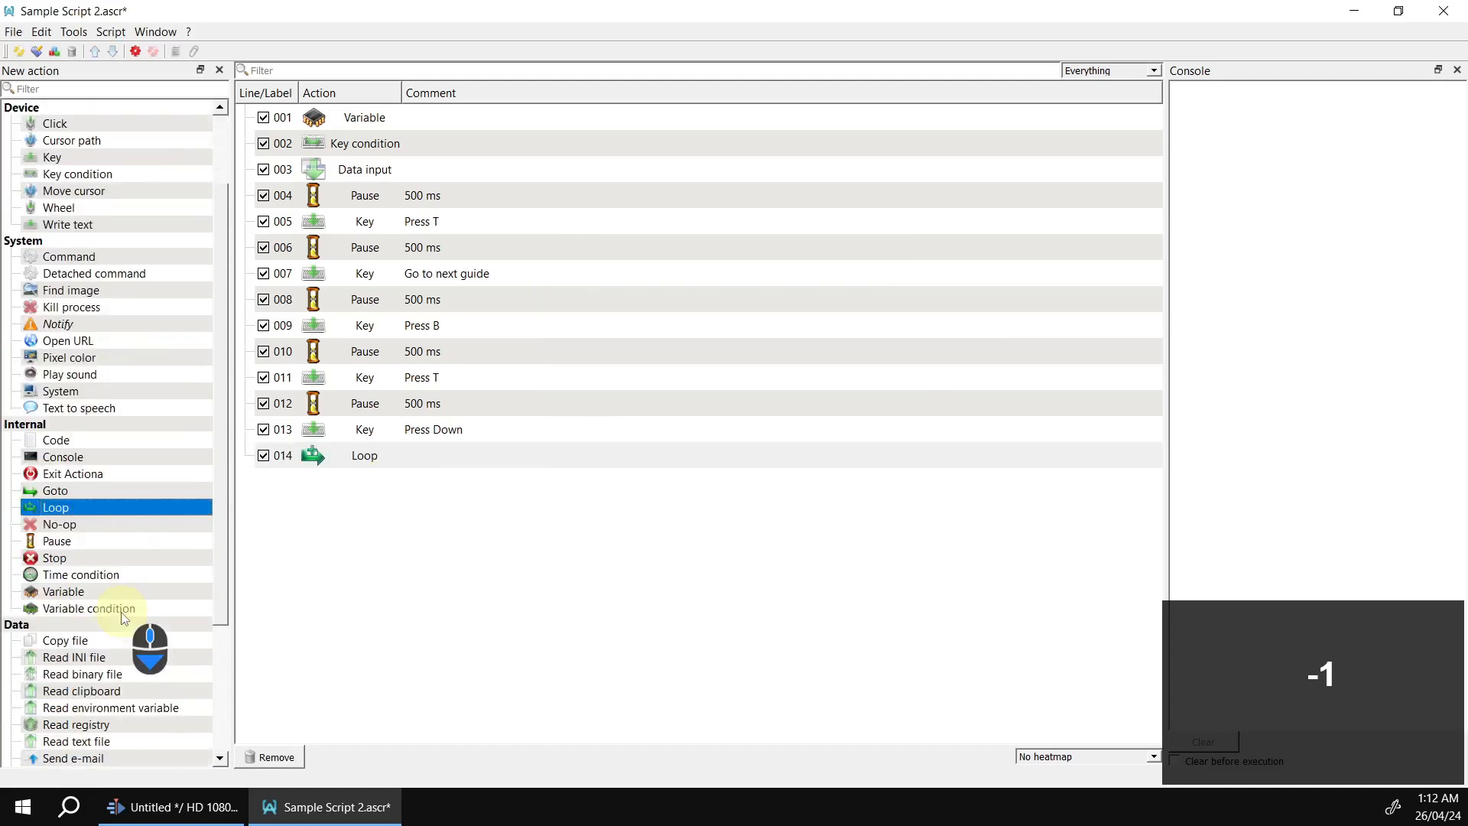
scroll(147, 639, up, 2)
drag(71, 591, 401, 585)
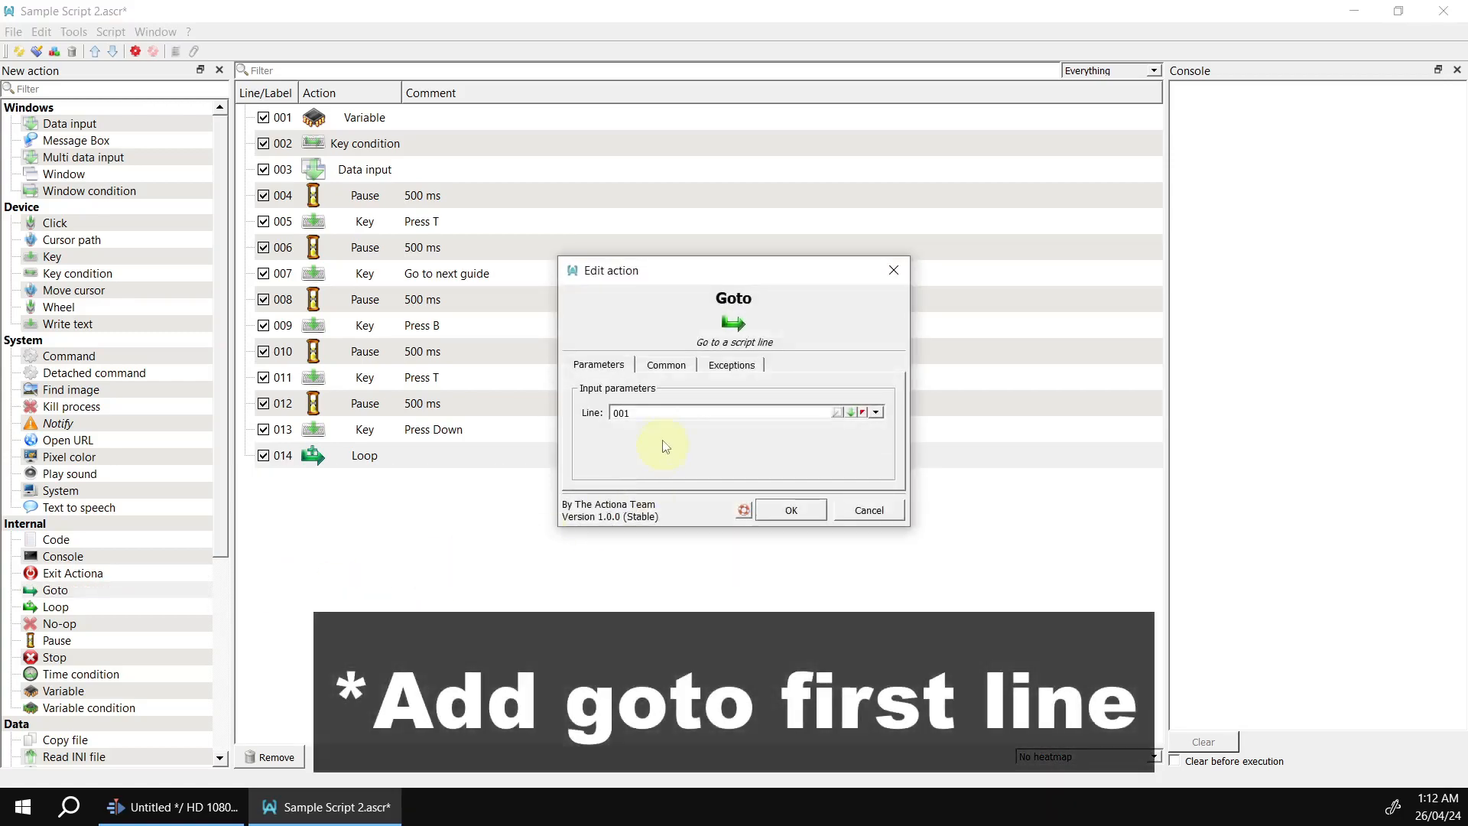
click(792, 511)
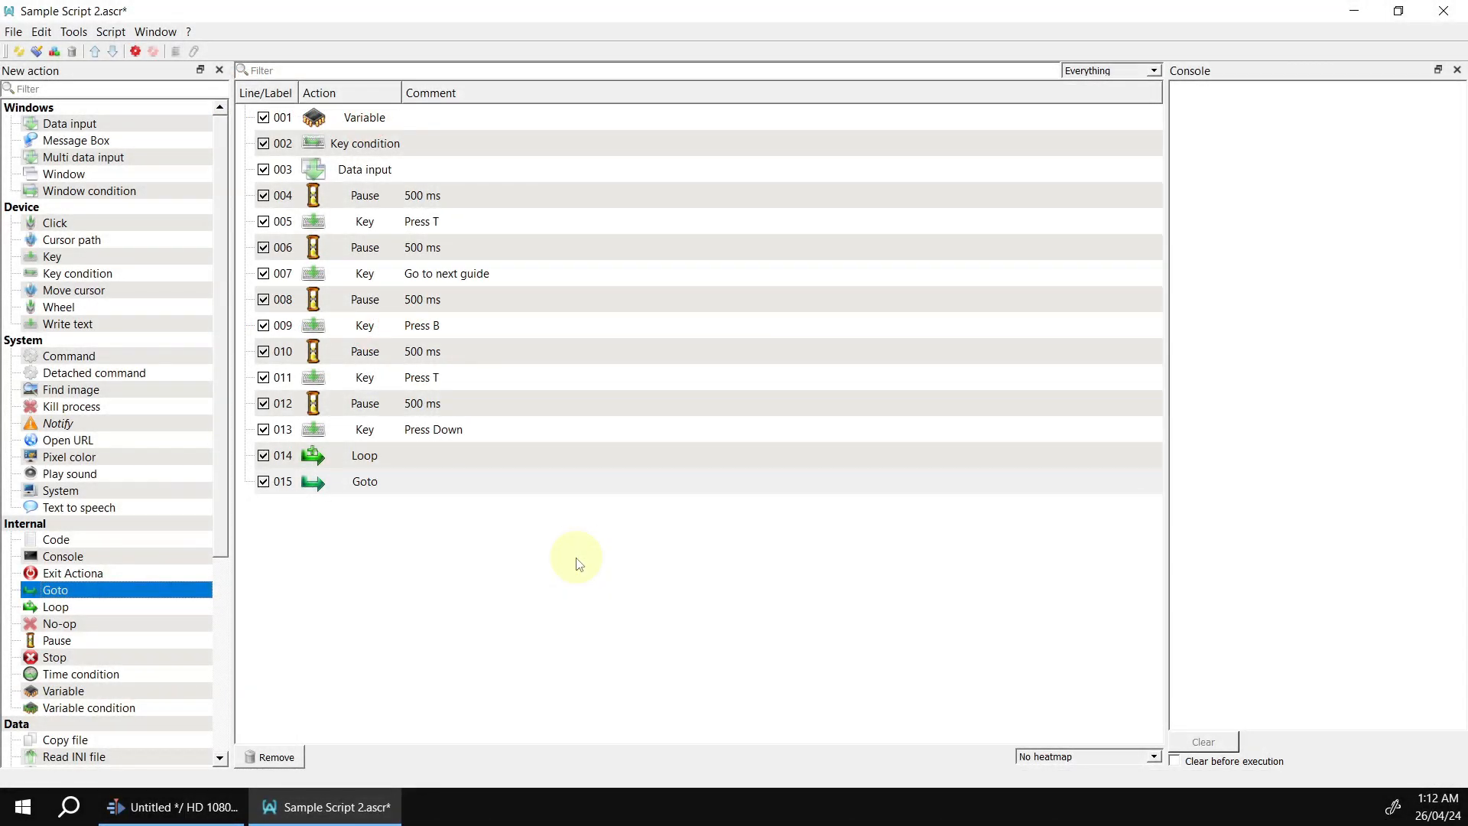
key(ctrl+s)
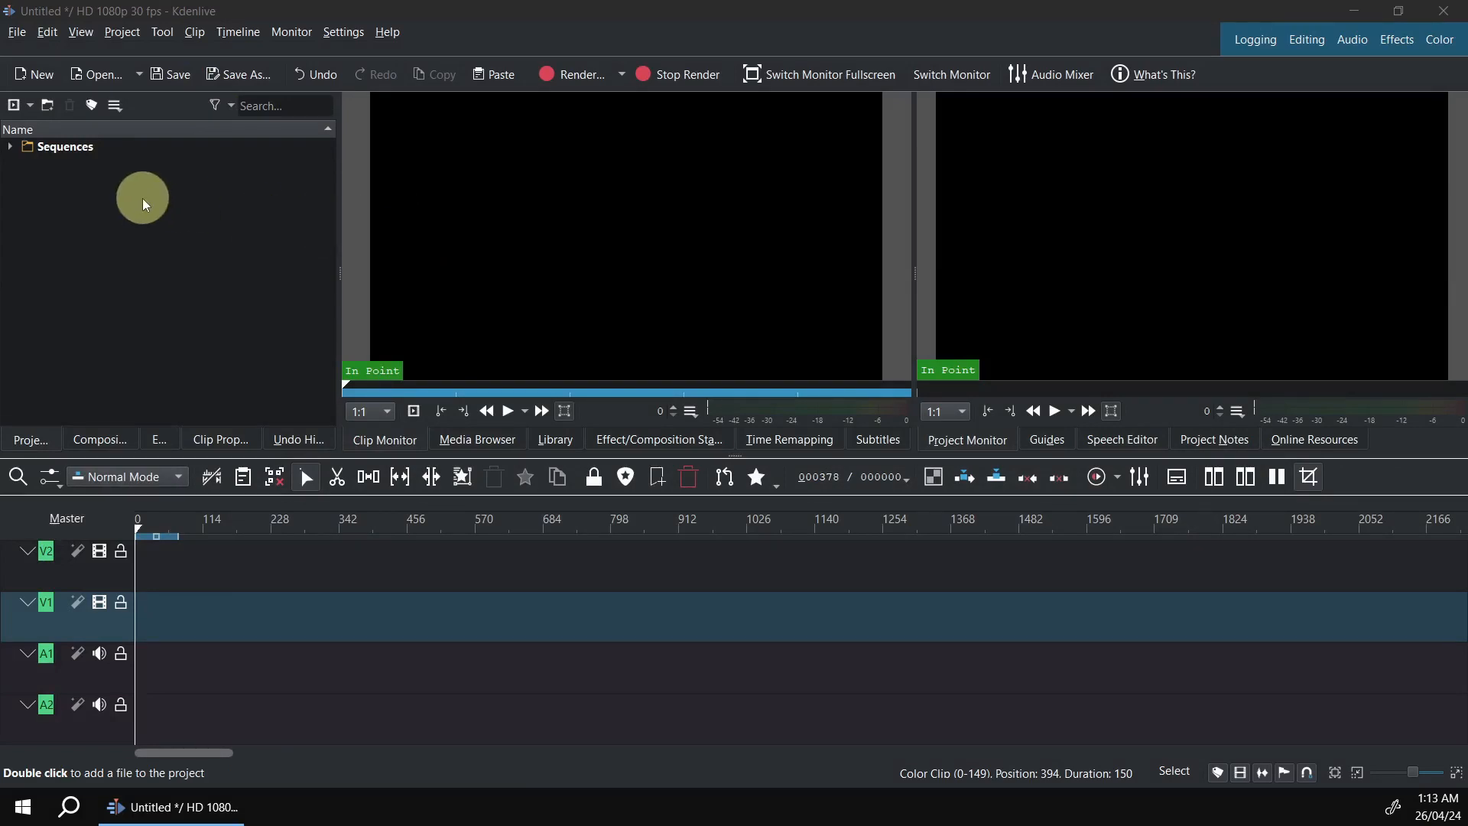
In Kdenlive, add a pink color clip and a red color clip to the project bin
right_click(143, 199)
click(201, 255)
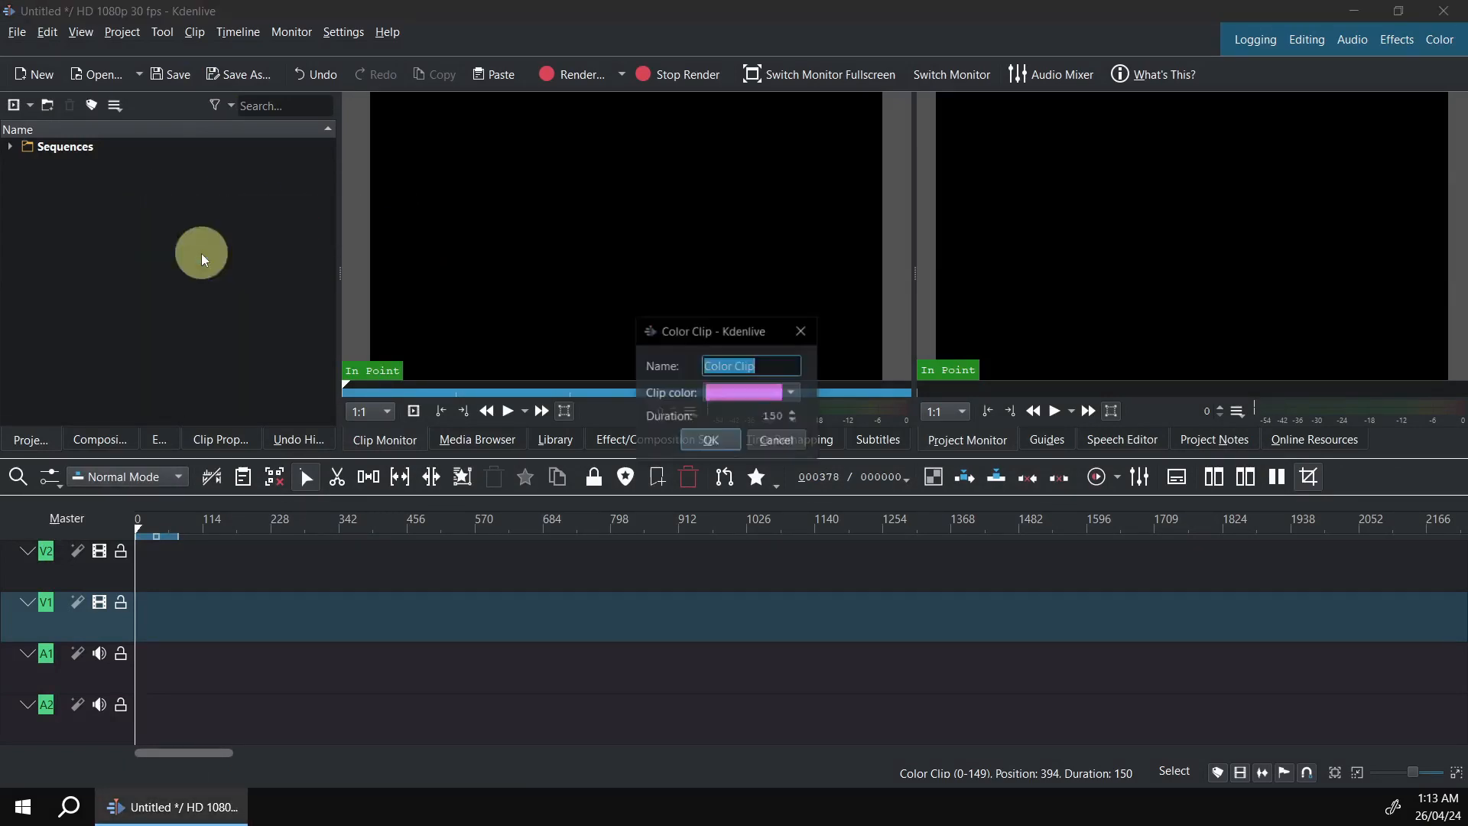
click(711, 439)
right_click(137, 240)
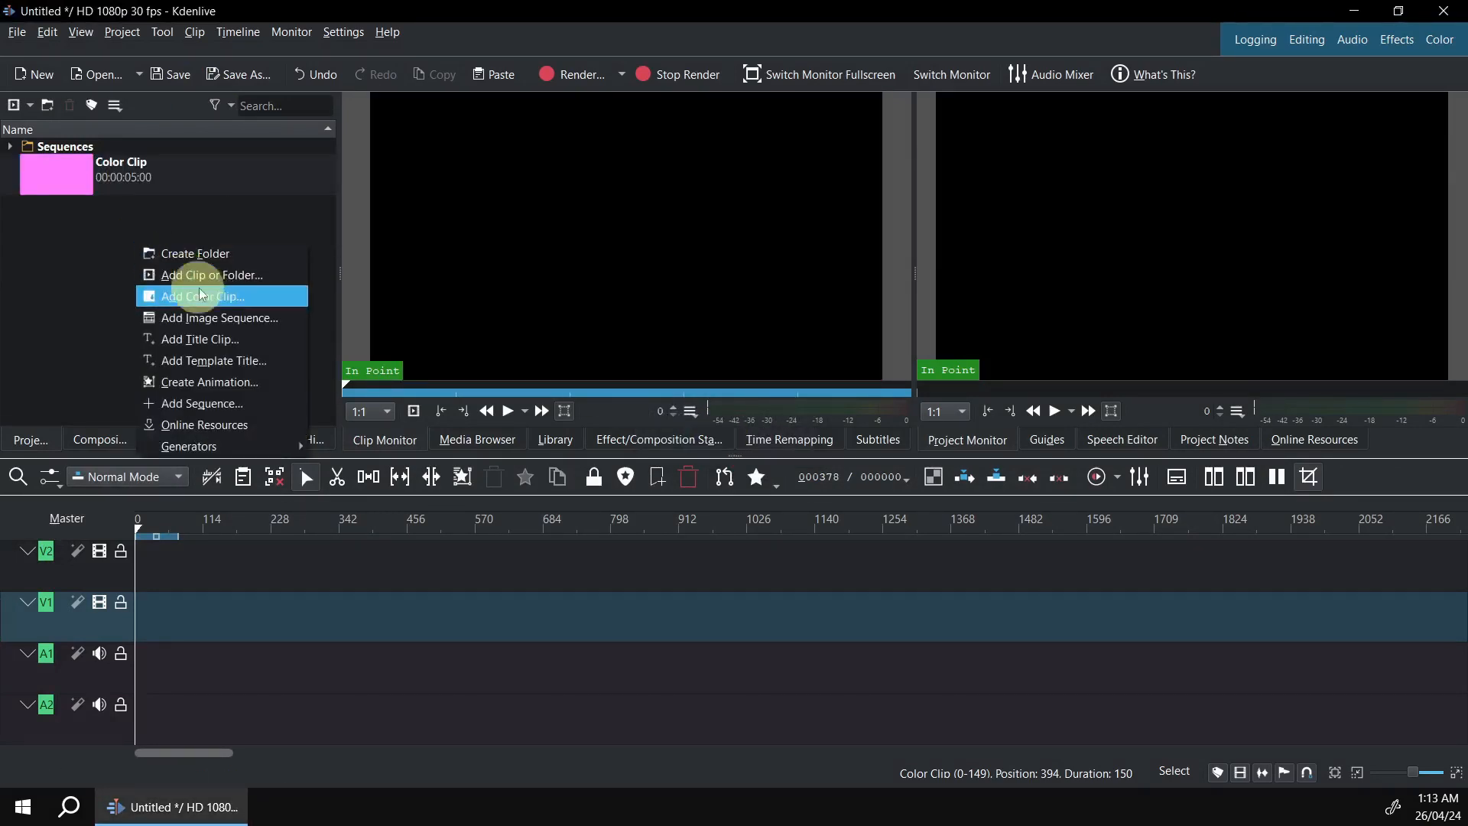
click(207, 297)
click(746, 396)
click(750, 417)
click(679, 433)
Add a yellow color clip to the project bin
right_click(170, 284)
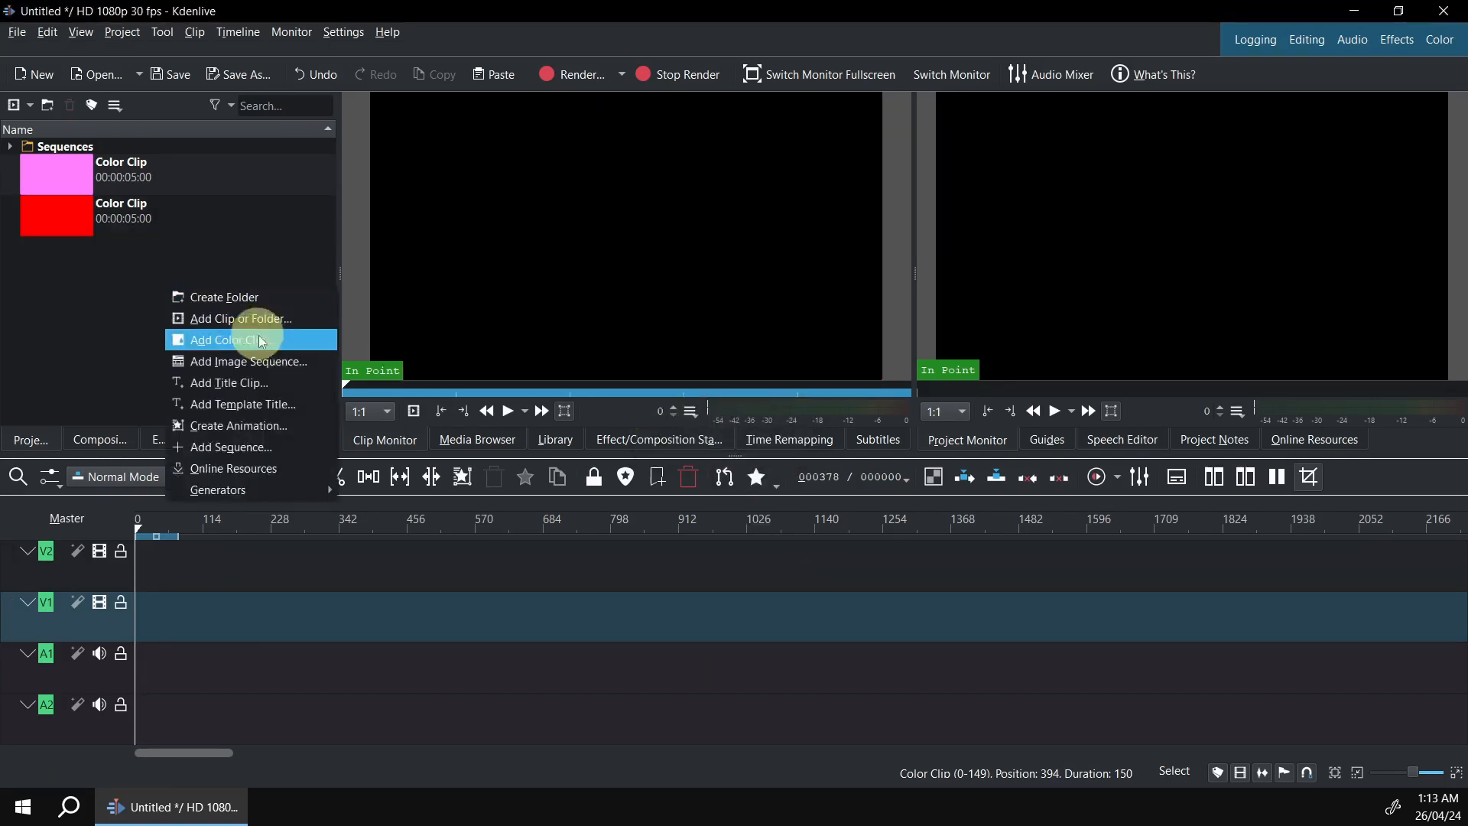
click(262, 338)
click(748, 395)
click(751, 437)
click(699, 442)
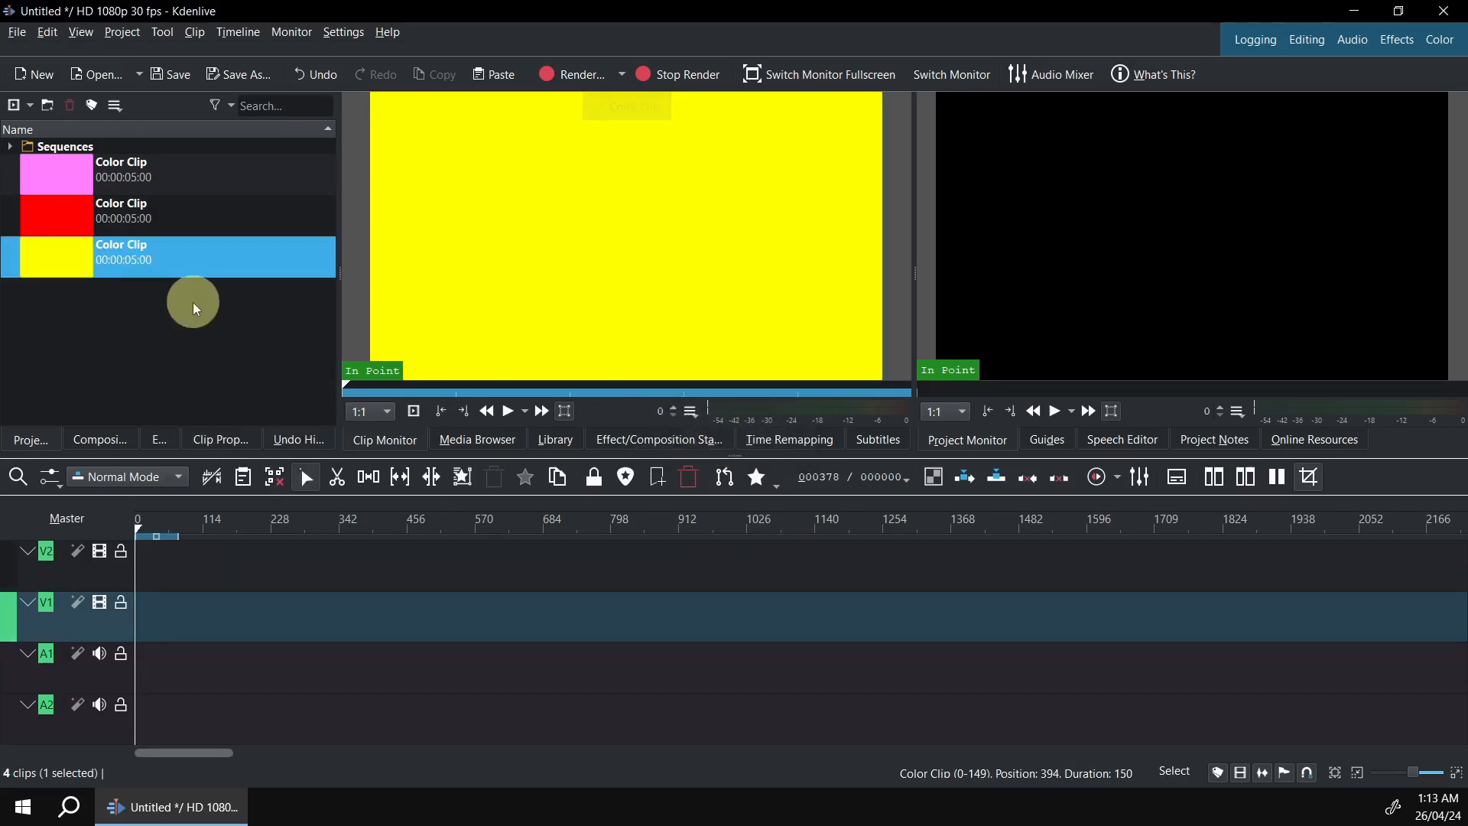
Place three timeline guides at about frames 366, 840 and 1345, and return the playhead to the timeline start
click(353, 517)
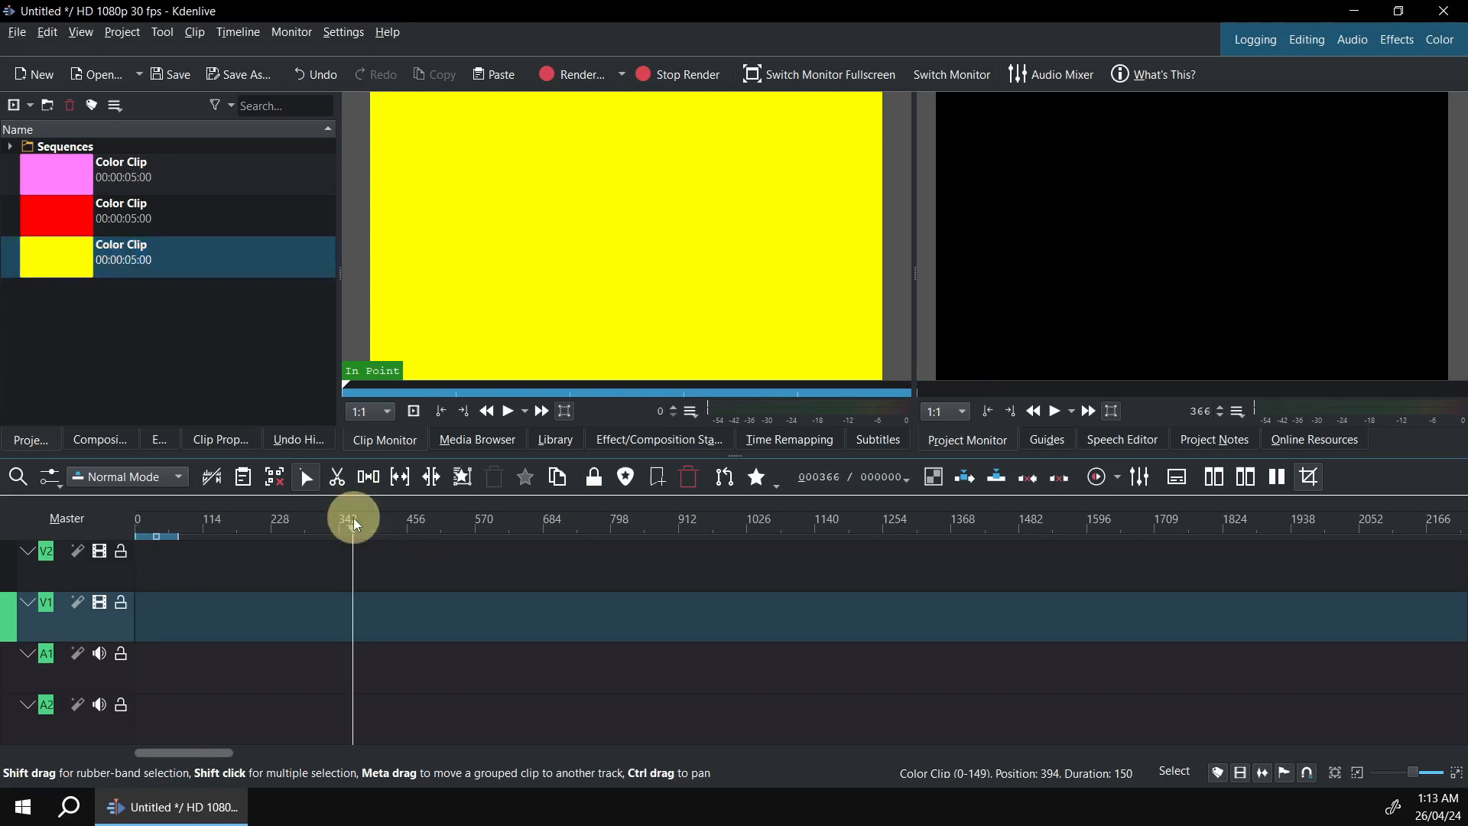
key(KP_Multiply)
mouse_move(353, 517)
mouse_down()
mouse_move(605, 534)
mouse_move(635, 516)
mouse_move(889, 534)
mouse_move(938, 523)
mouse_up()
key(KP_Multiply)
key(KP_Multiply)
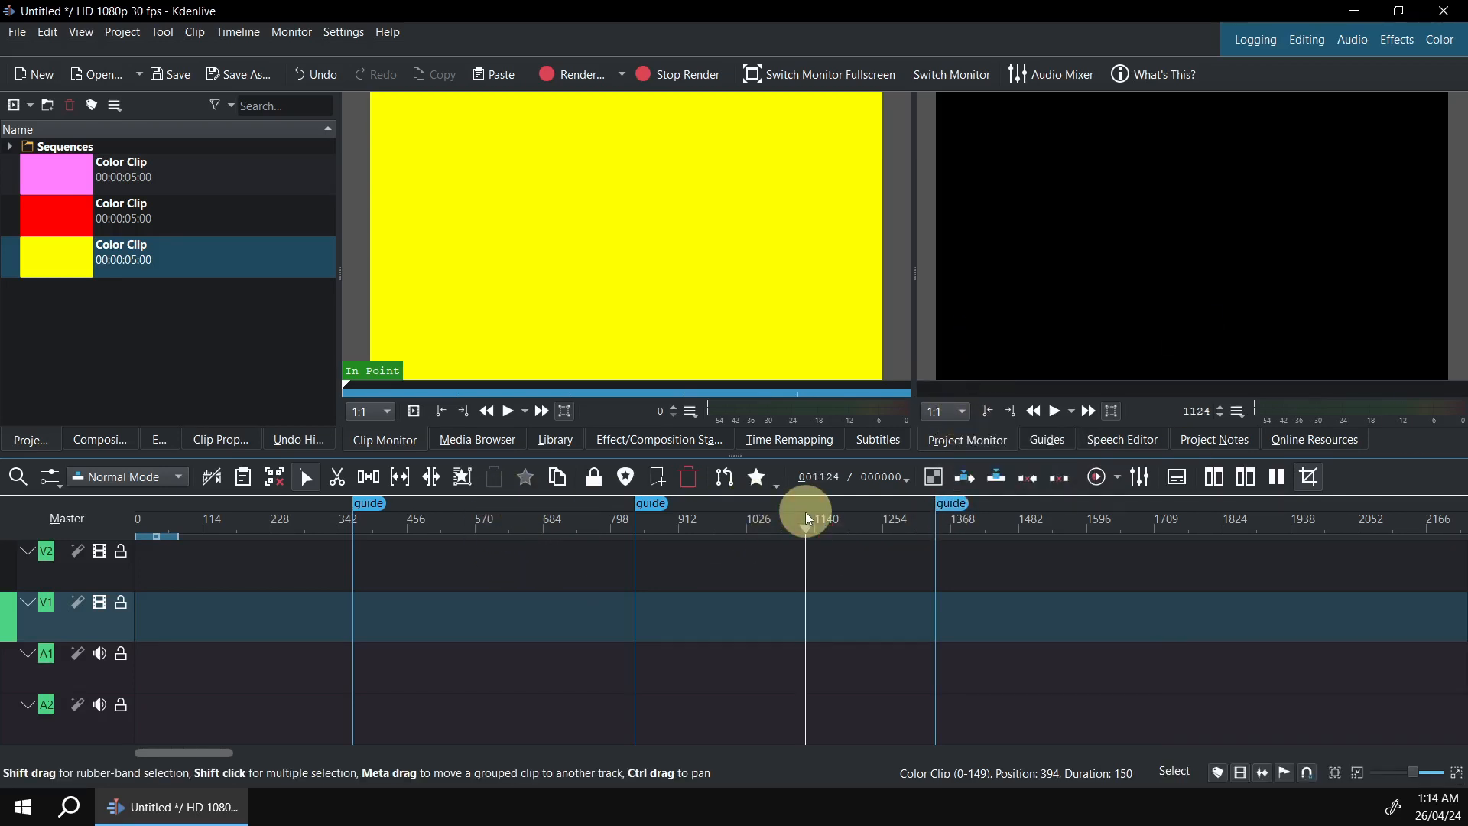
key(ctrl+Home)
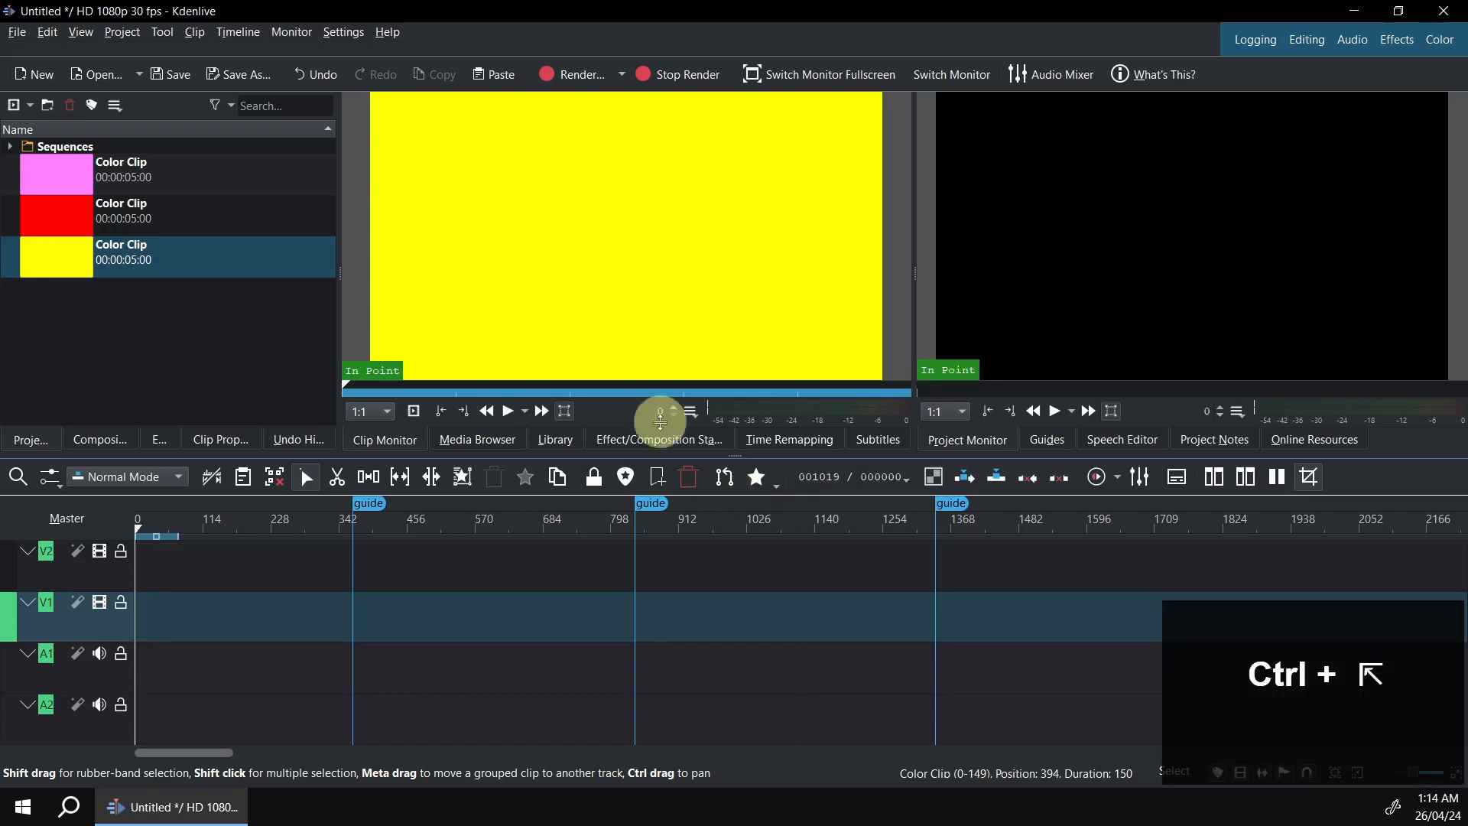
Select the pink color clip in the project bin and start the Actiona script with the number of images set to 3
click(113, 184)
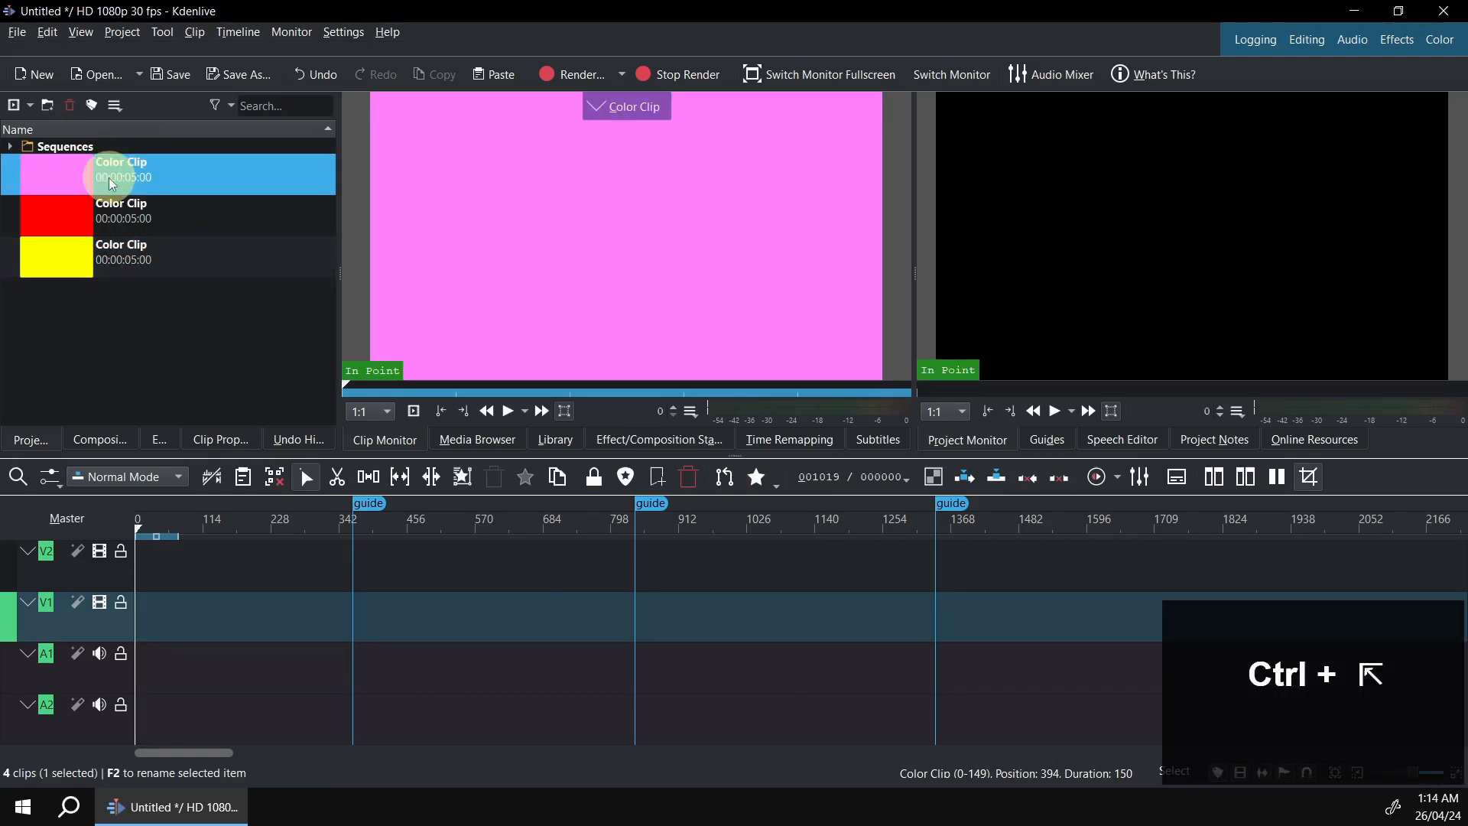
key(grave)
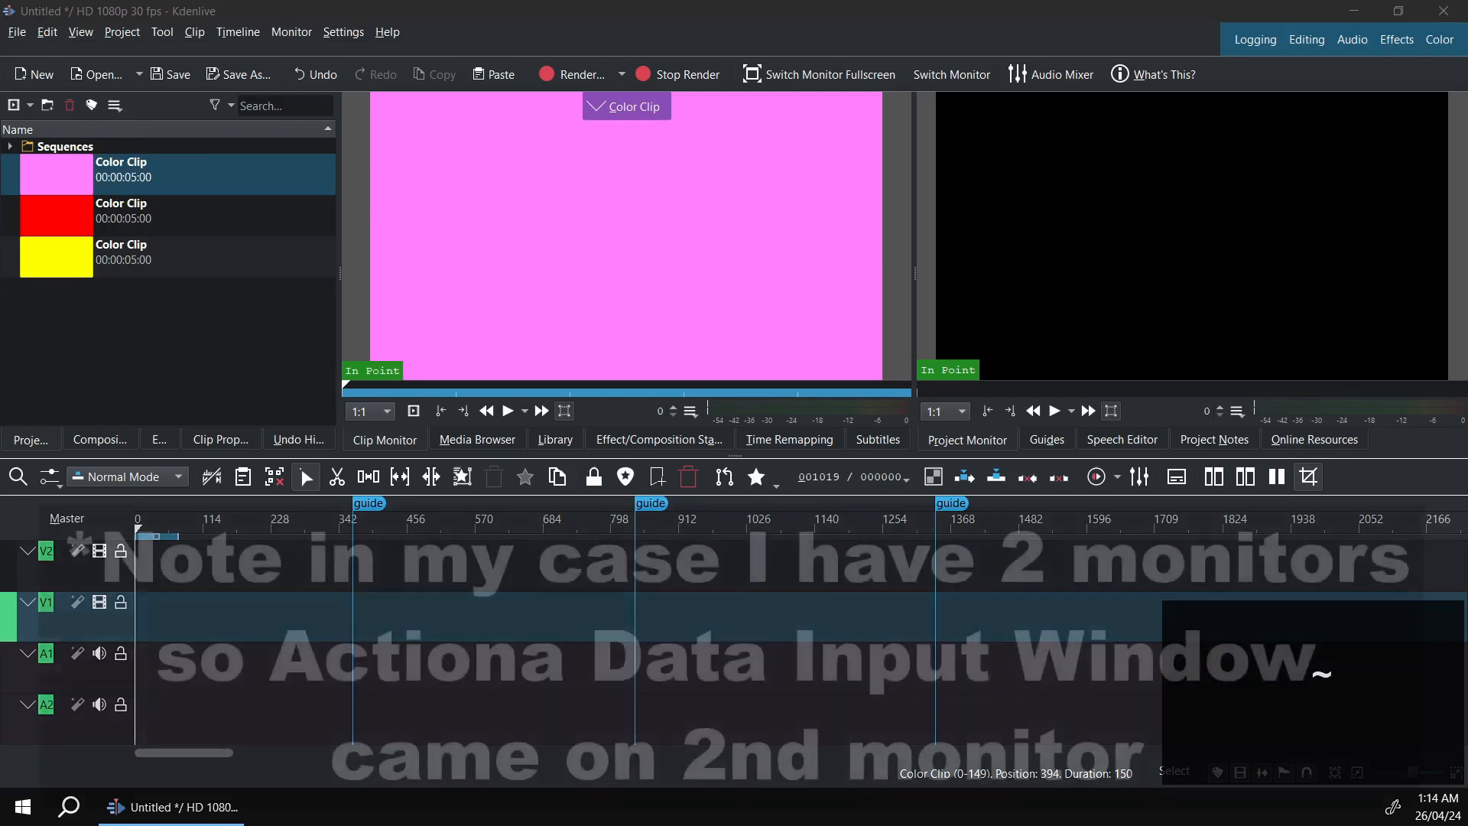
drag(1467, 306, 668, 263)
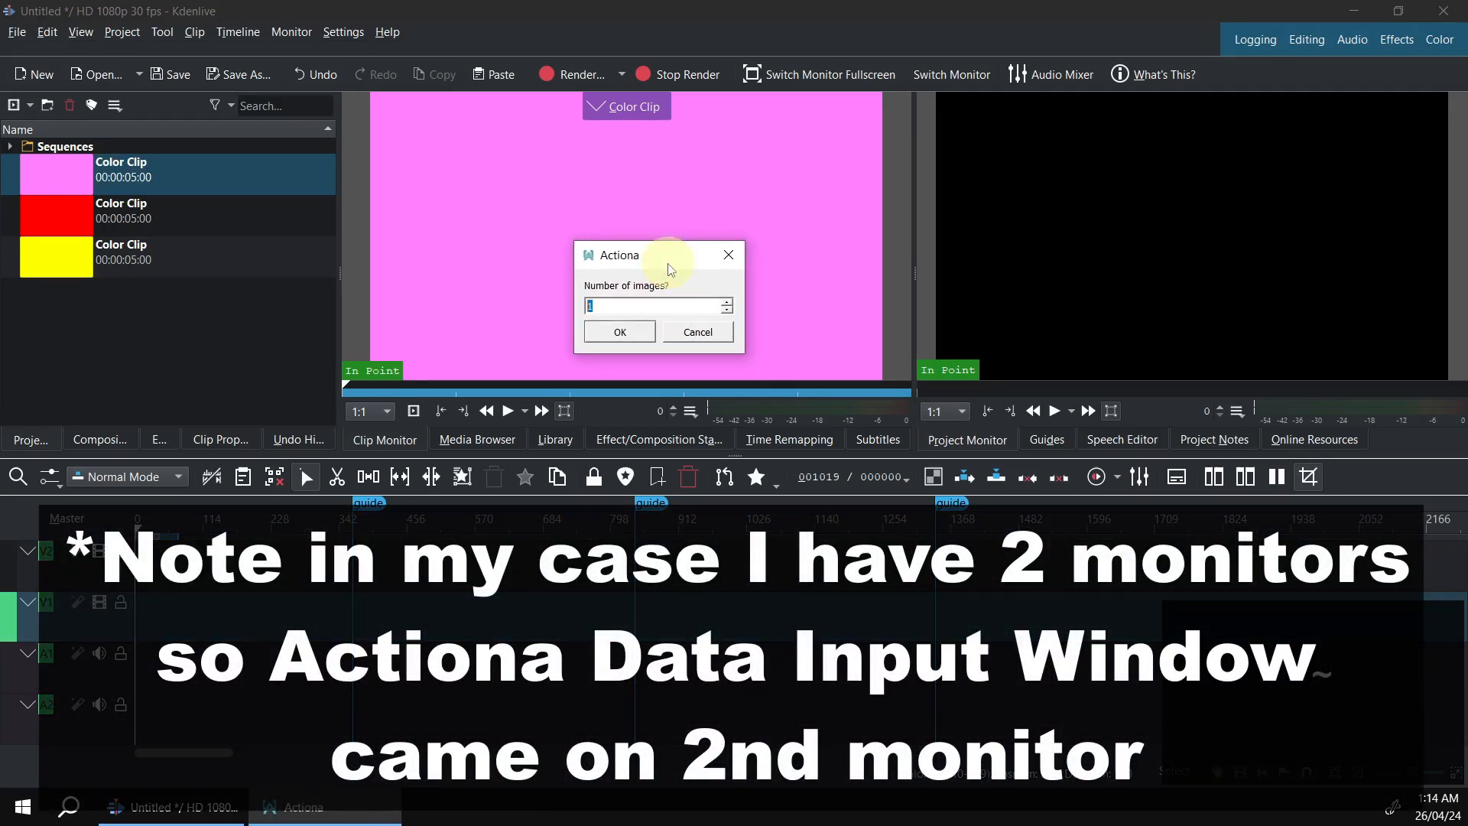
click(624, 331)
Insert the pink color clip on track V1 at the first guide and move the bin selection to the red clip
key(t)
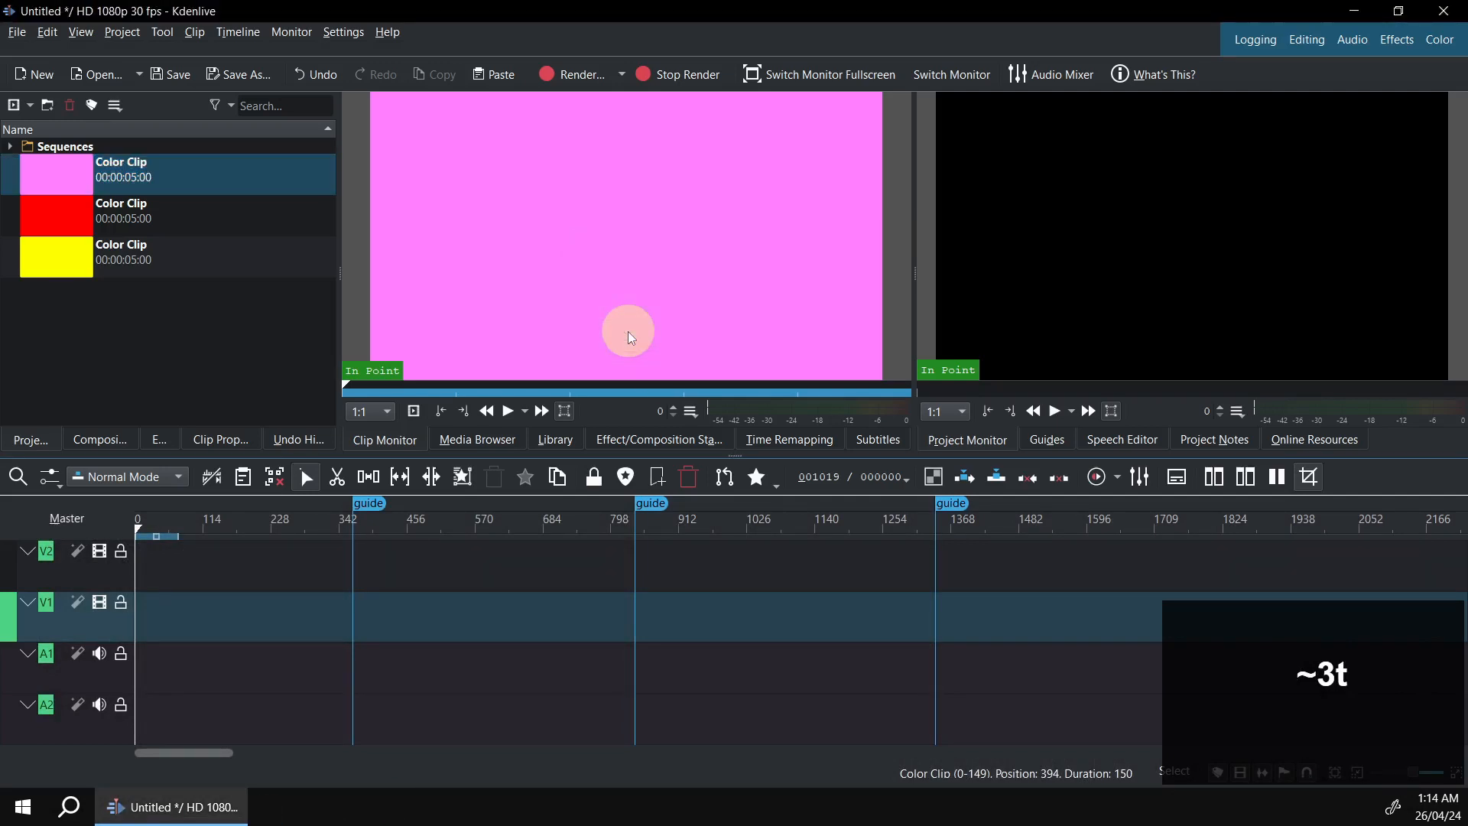
key(ctrl+Right)
key(b)
key(t)
key(Down)
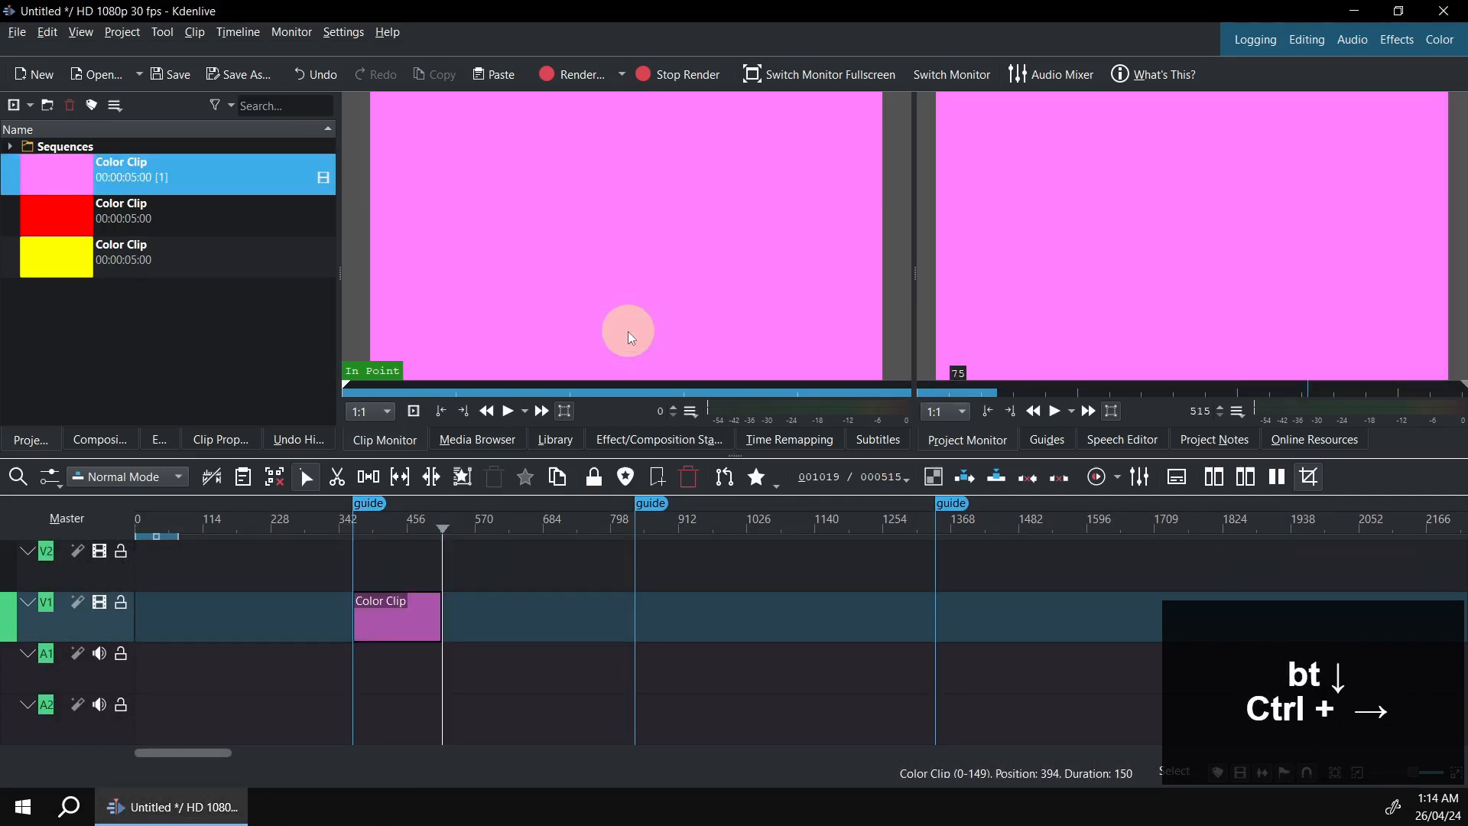
Insert the red color clip on track V1 at the second guide and move the bin selection to the yellow clip
key(t)
key(ctrl+Right)
key(b)
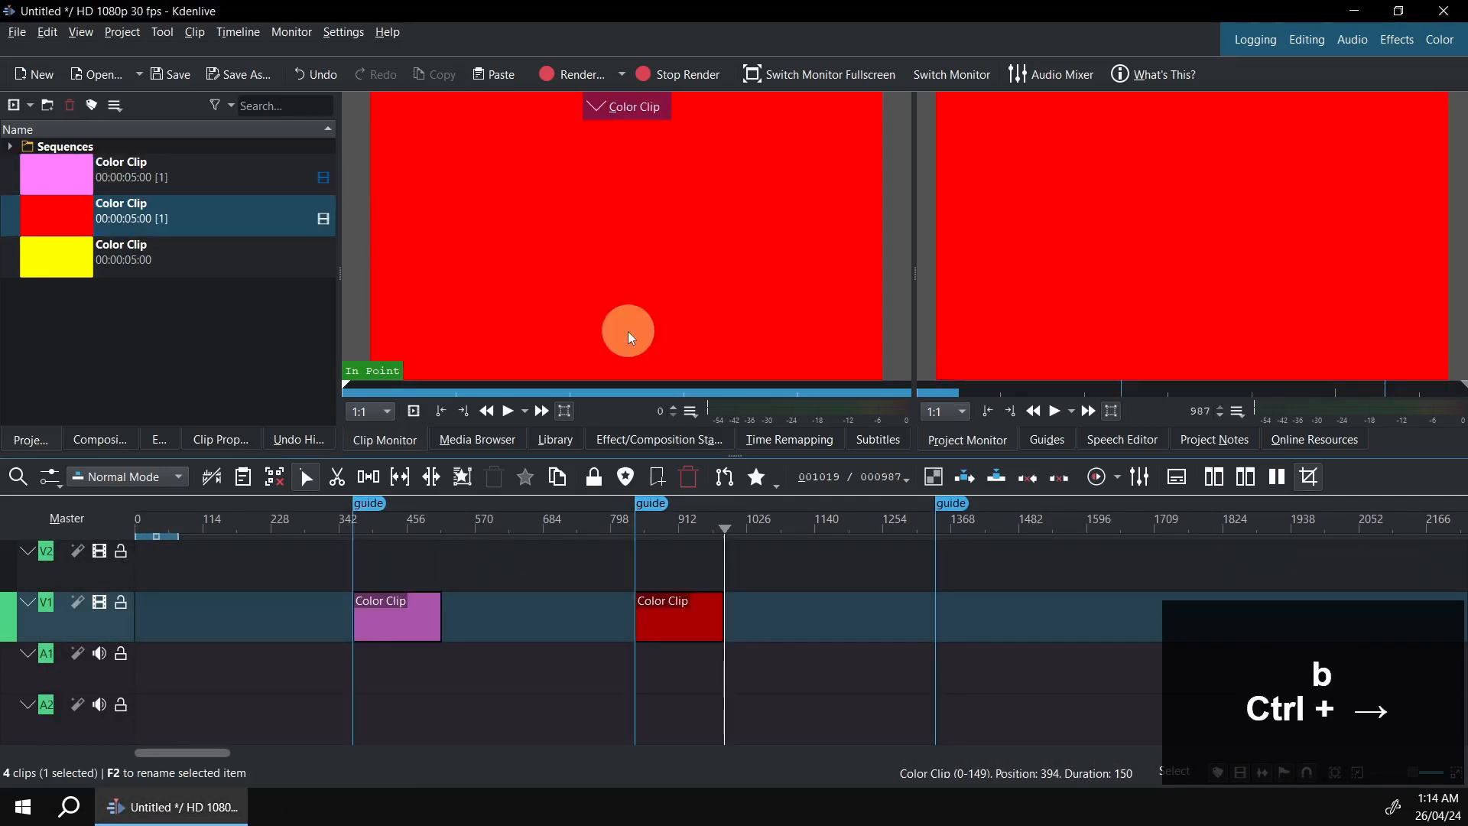
key(t)
key(Down)
Insert the yellow color clip on track V1 at the third guide
key(t)
key(ctrl+Right)
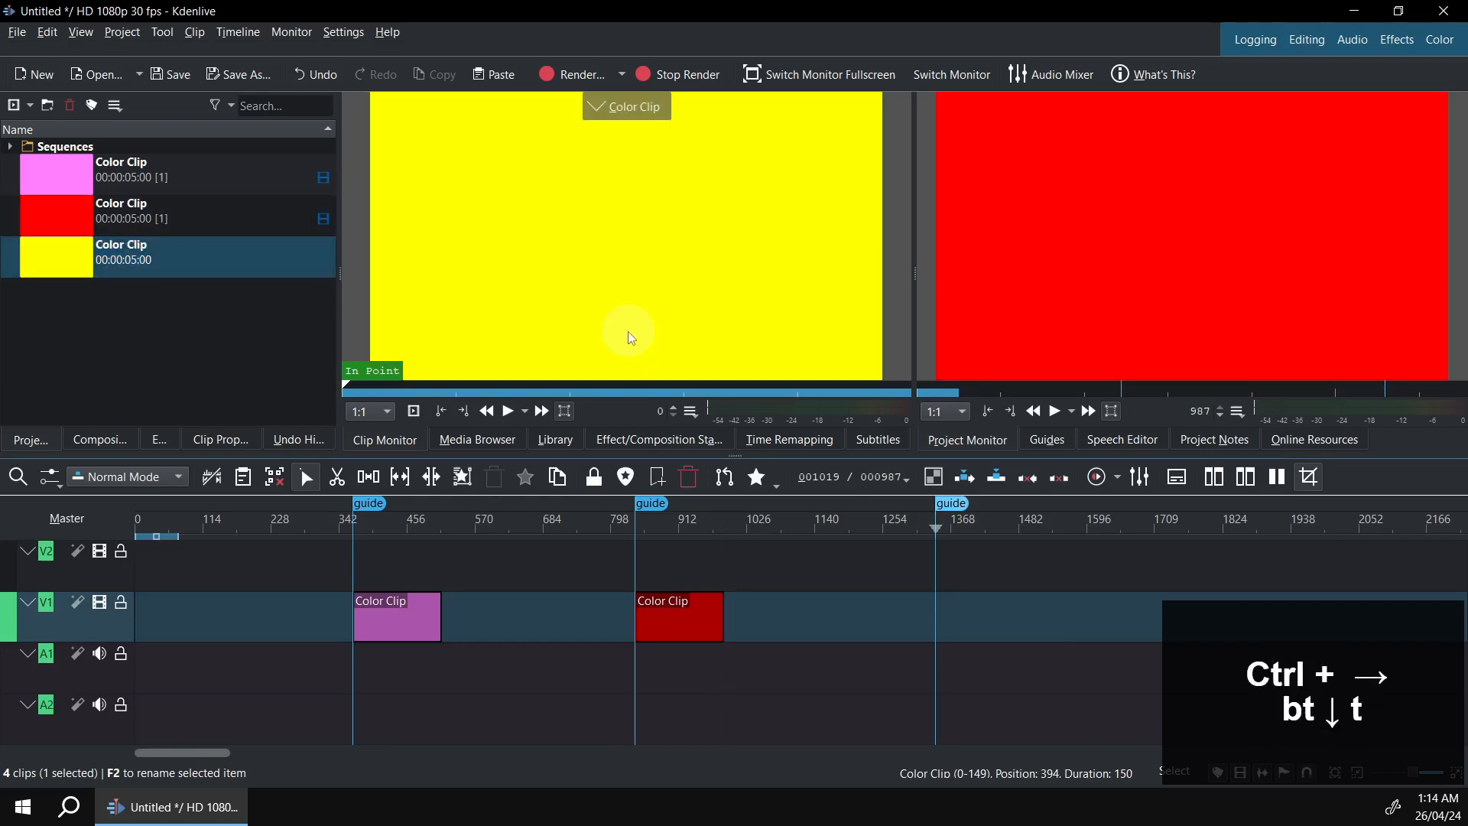
key(b)
key(t)
key(Down)
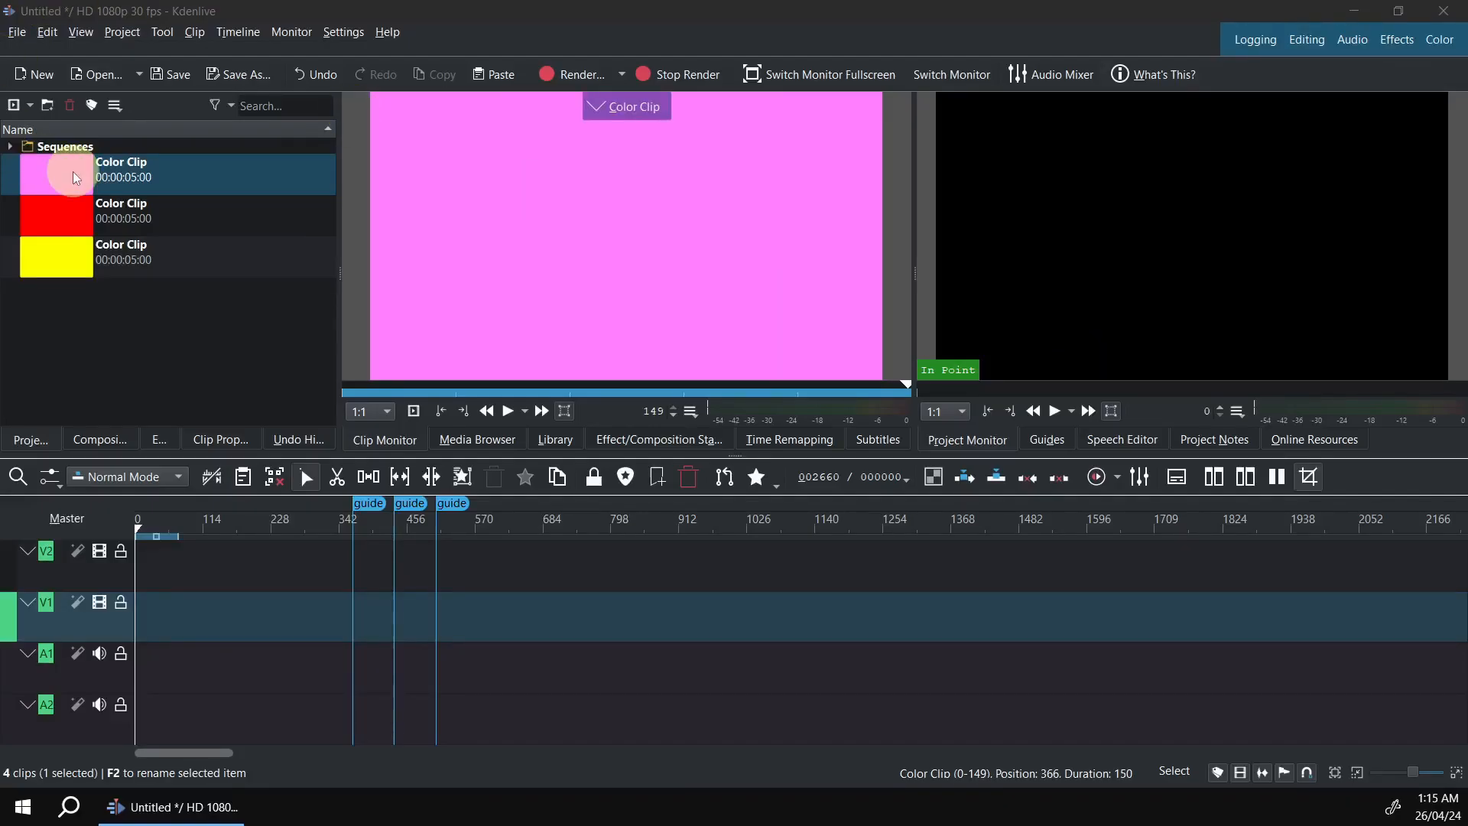
With the guides closely spaced, select the pink bin clip and run the Actiona script for 3 images again
click(72, 171)
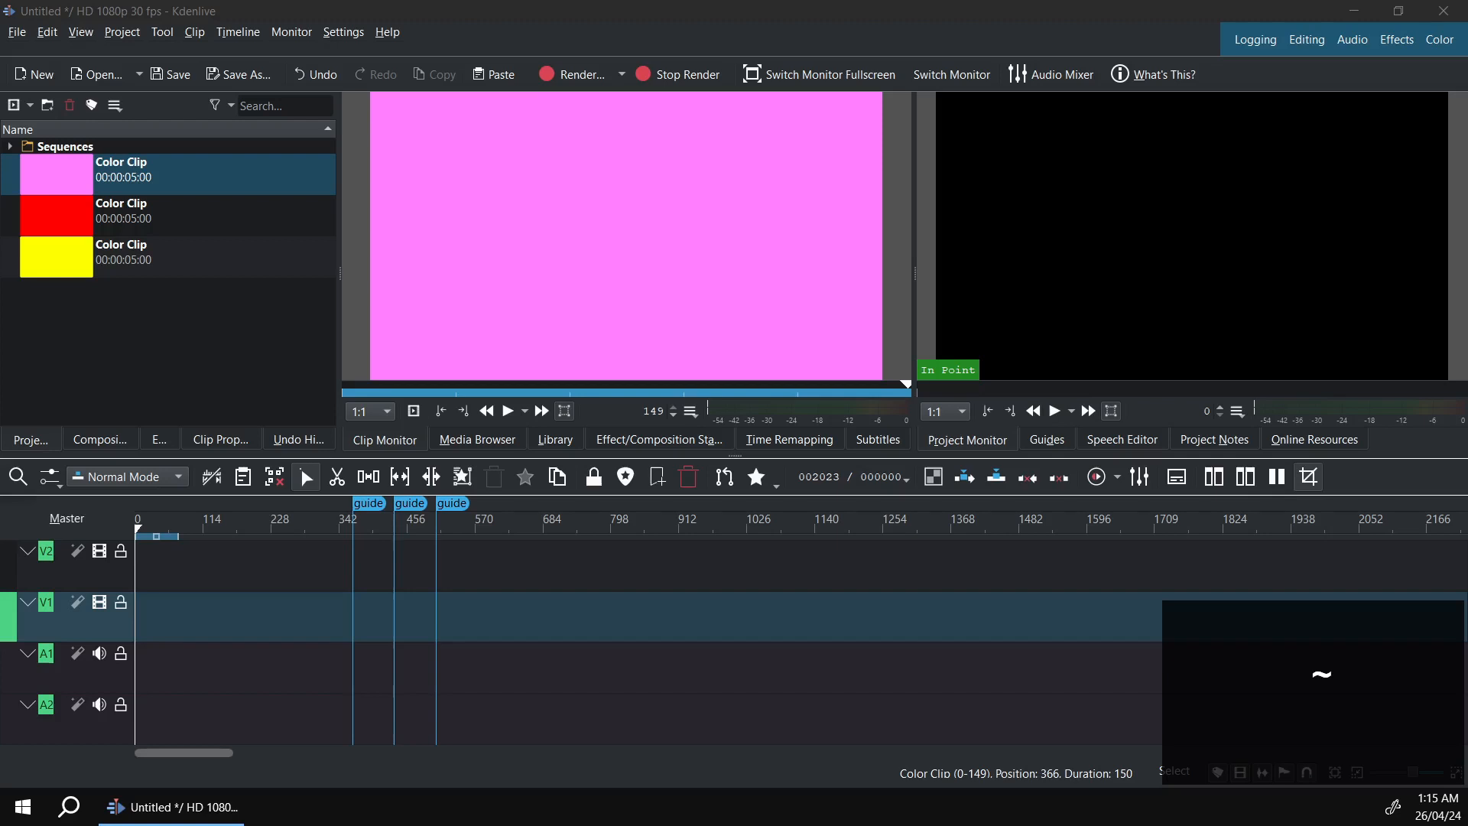
drag(716, 329, 474, 274)
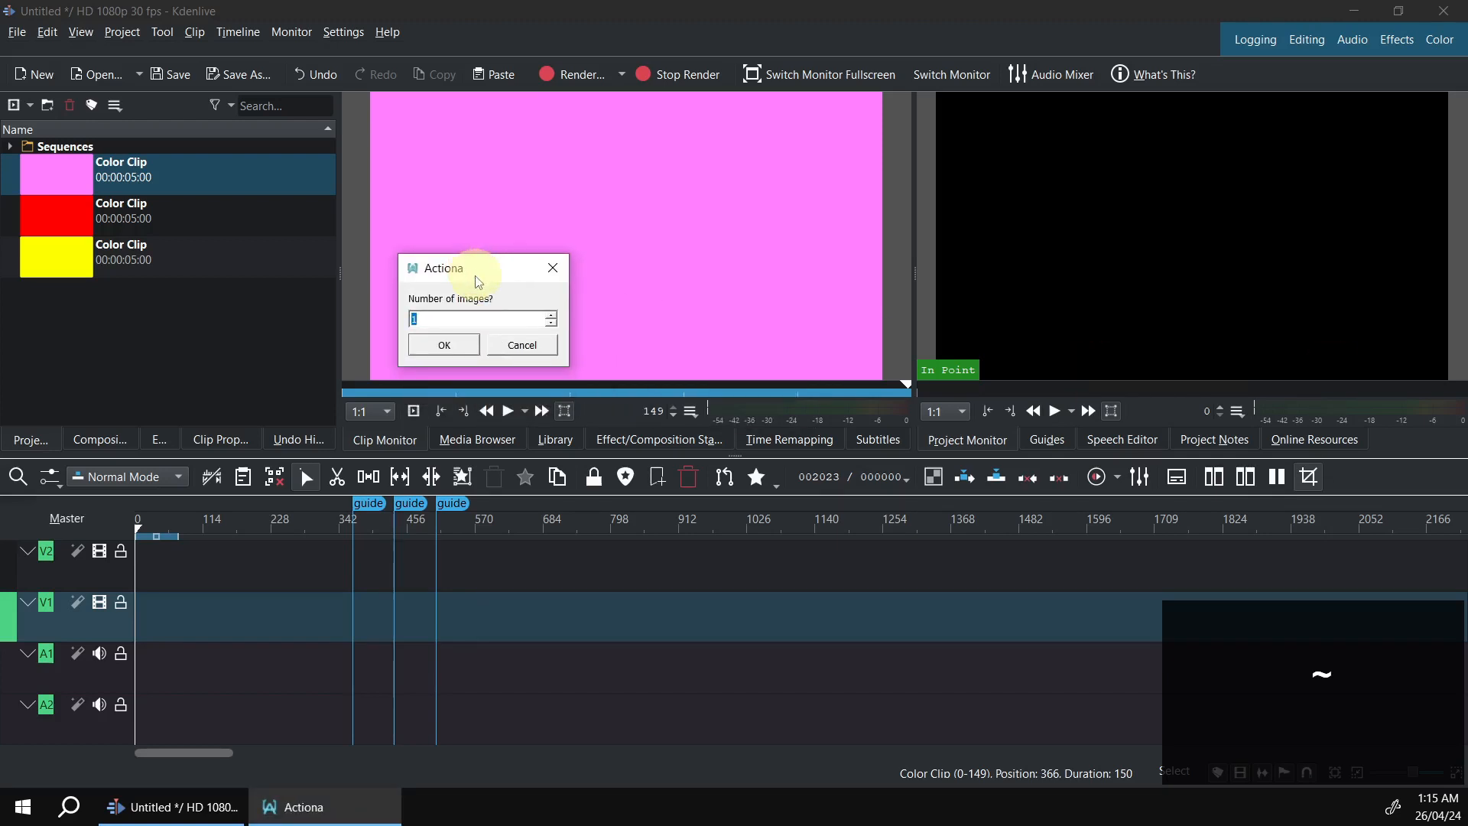
click(454, 345)
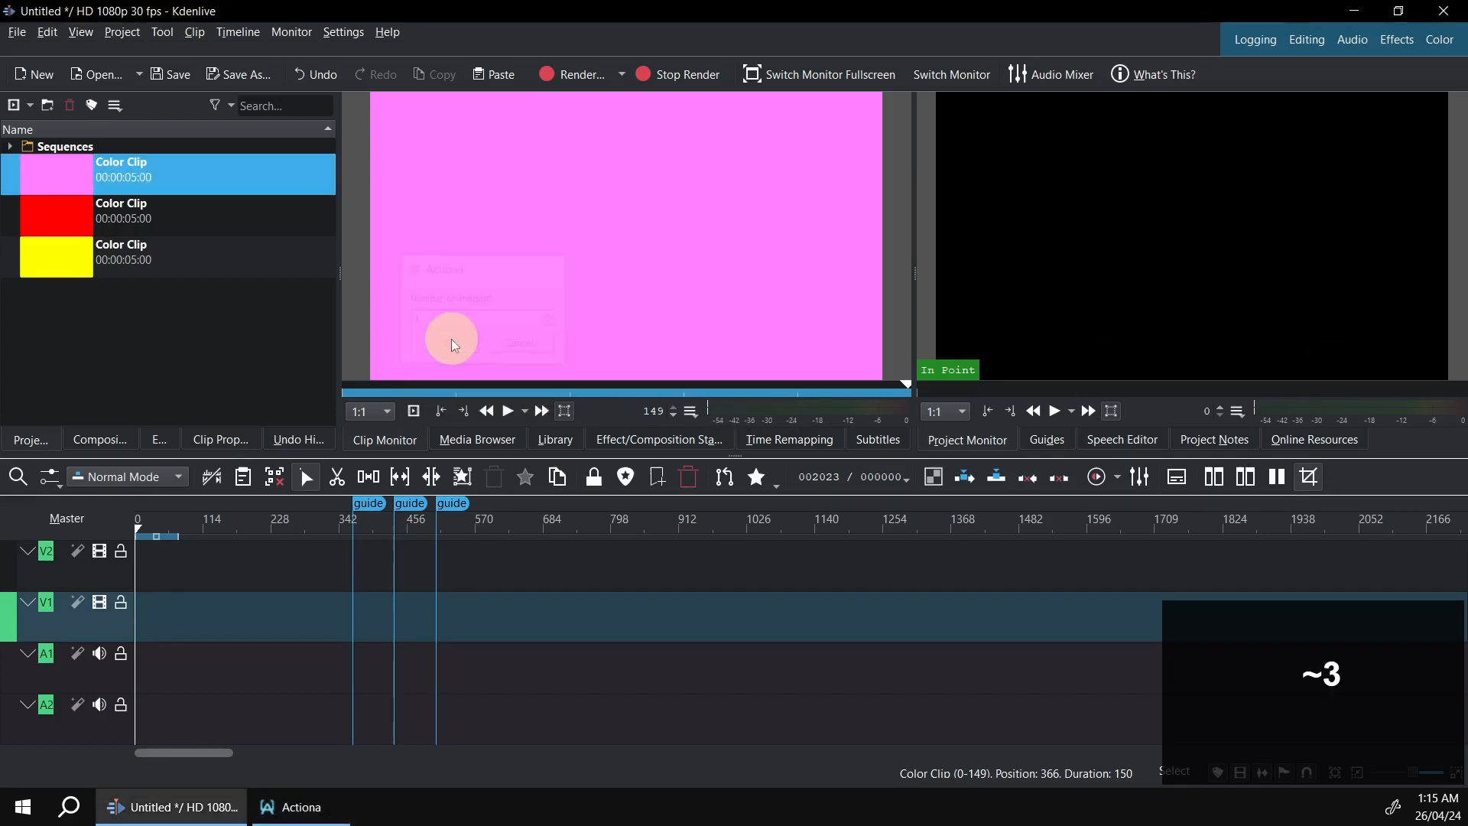
Insert the pink color clip on V1 at the first guide and the red color clip right after it
key(t)
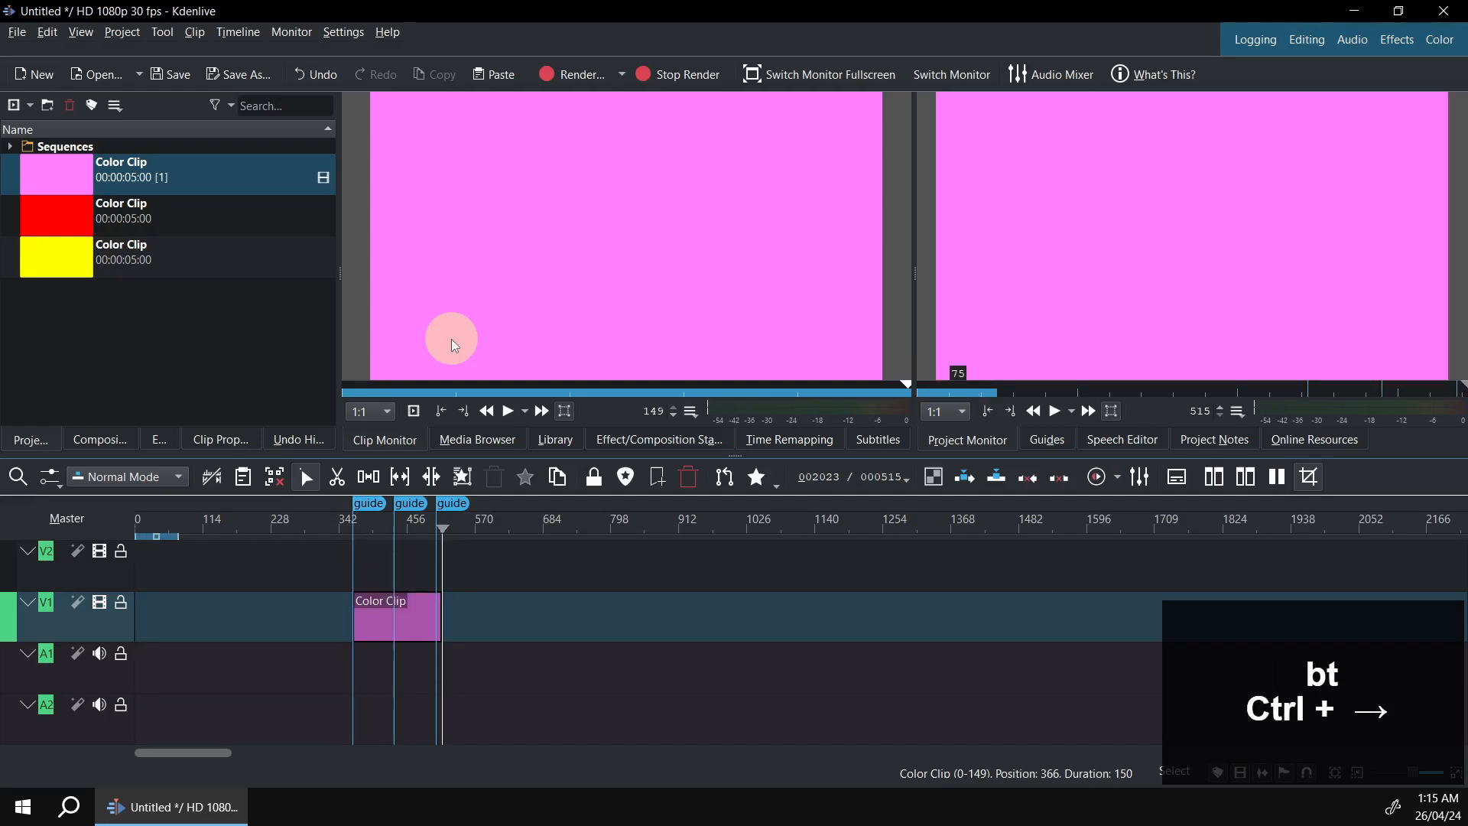
key(Down)
key(t)
key(ctrl+Right)
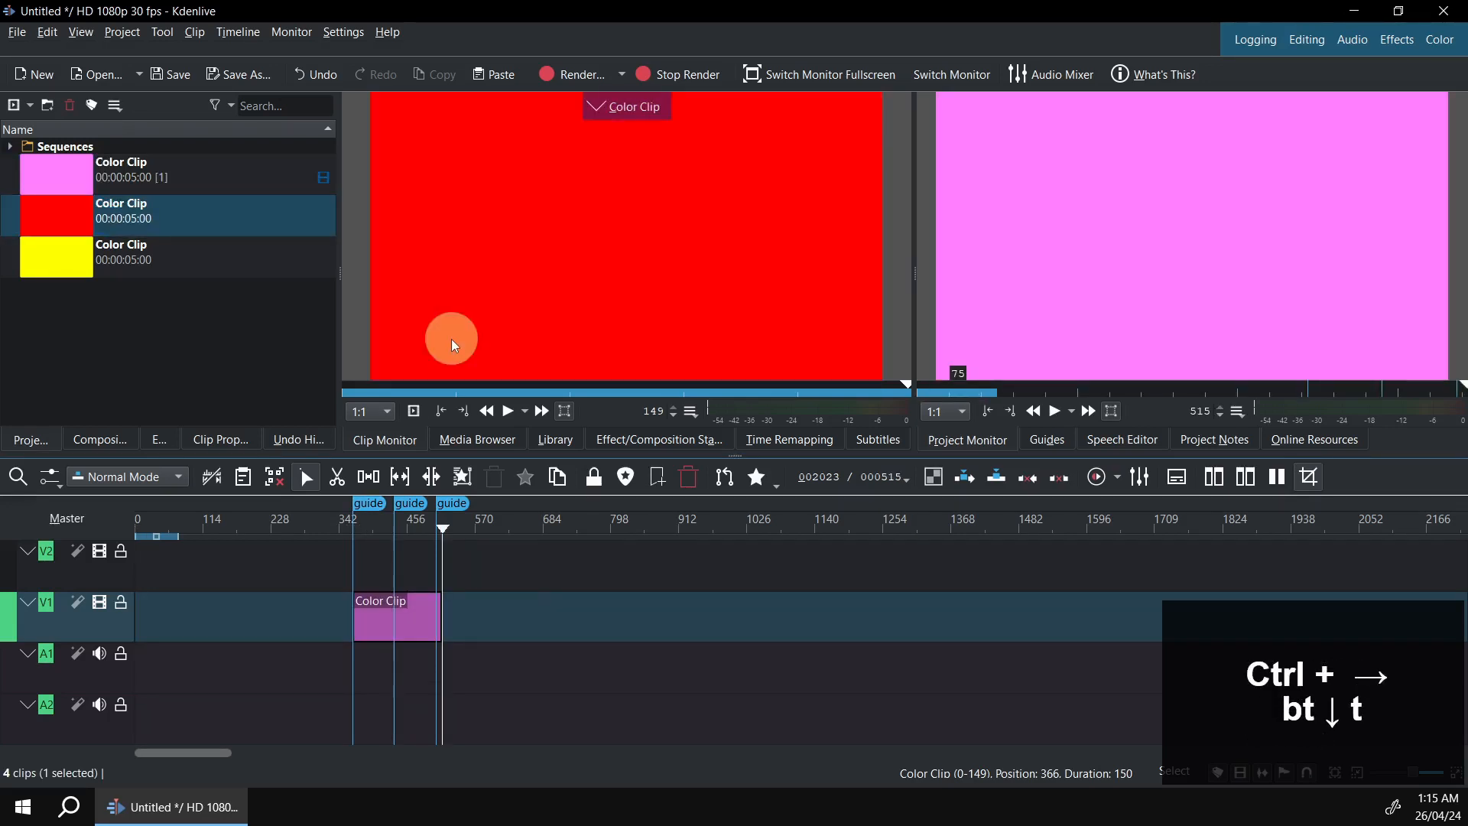
key(b)
key(t)
key(Down)
Insert the yellow color clip on V1 directly after the red clip
key(t)
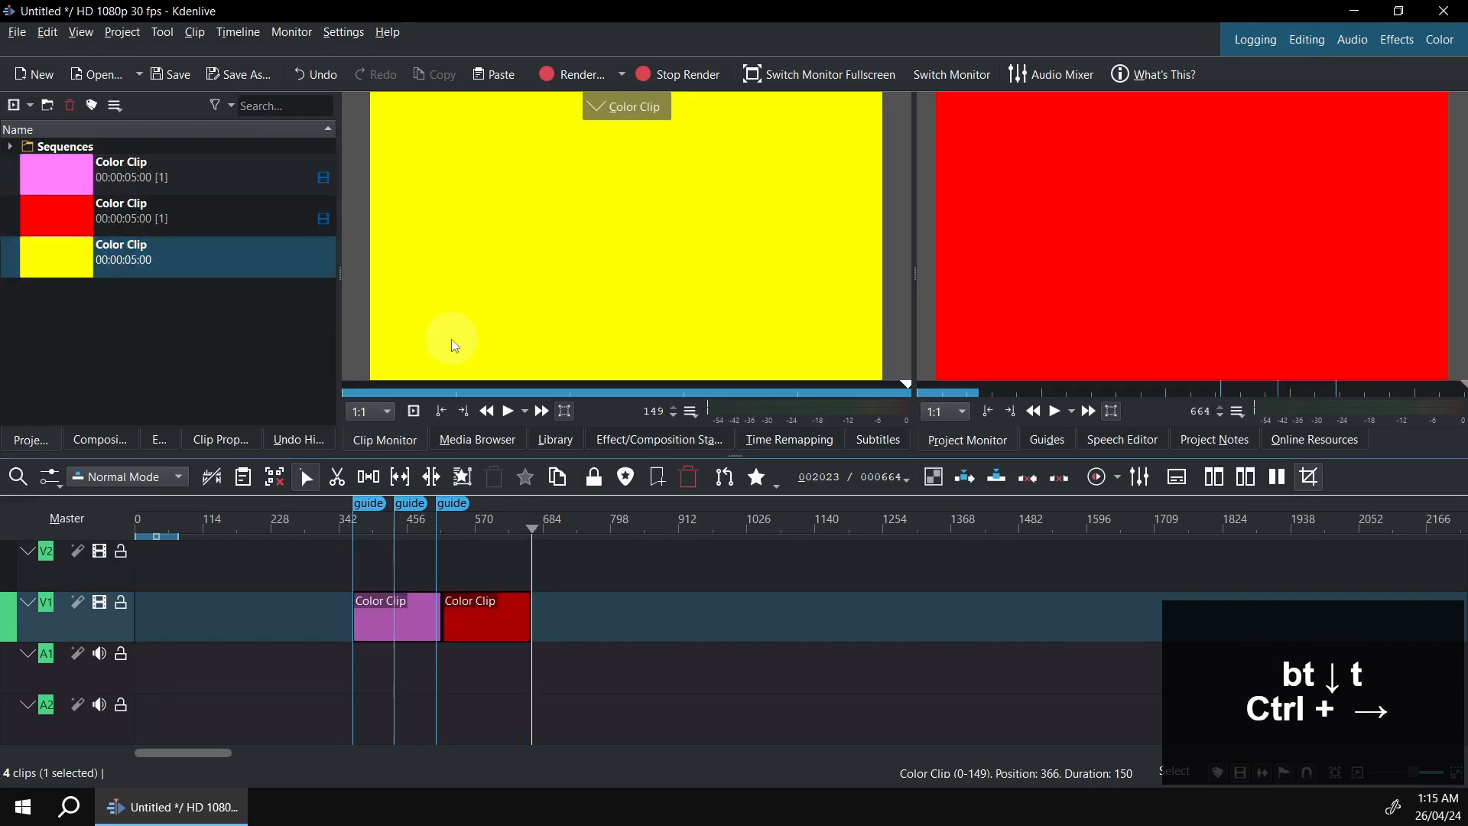
key(ctrl+Right)
key(b)
key(t)
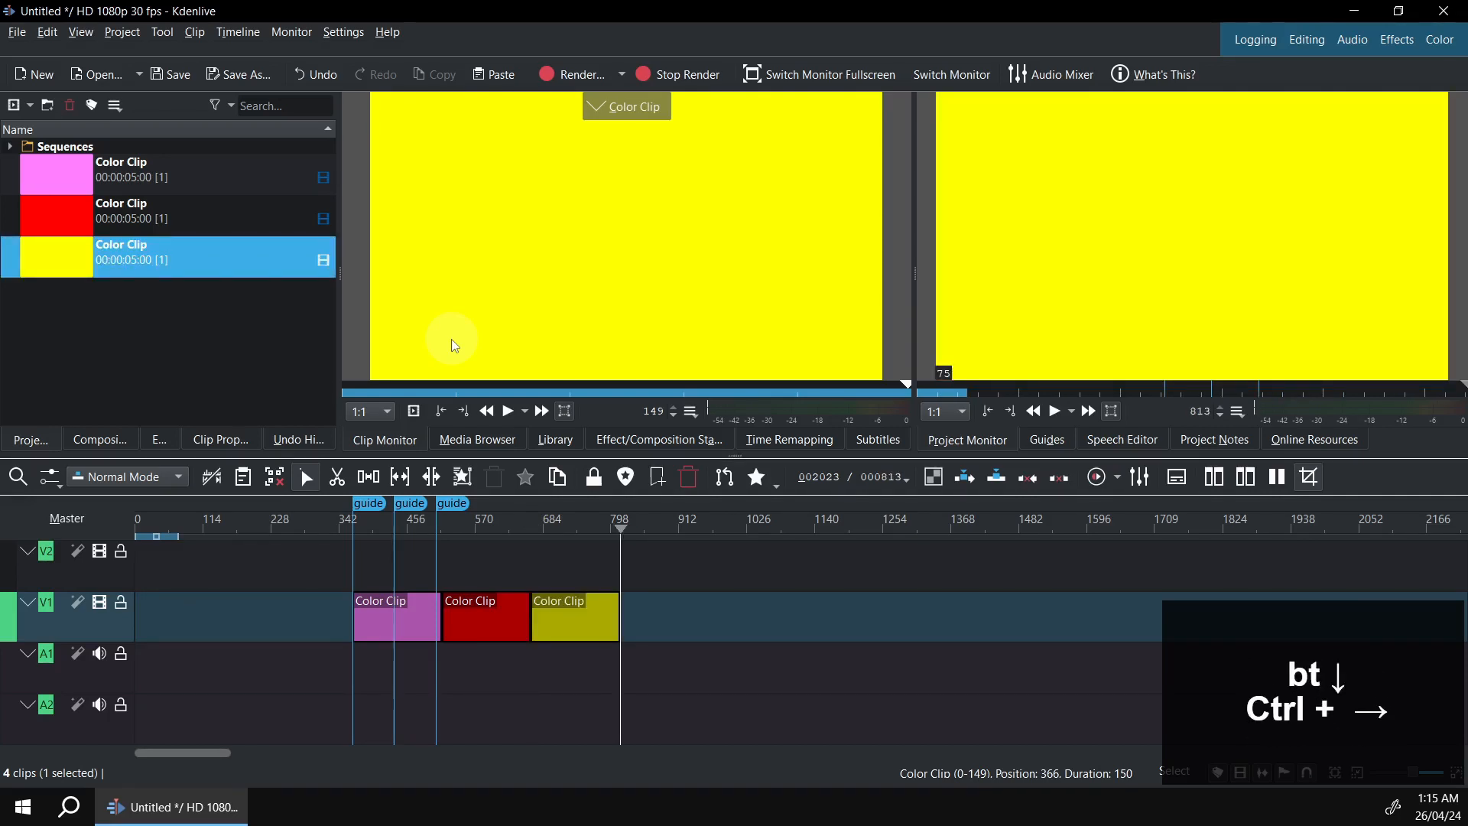